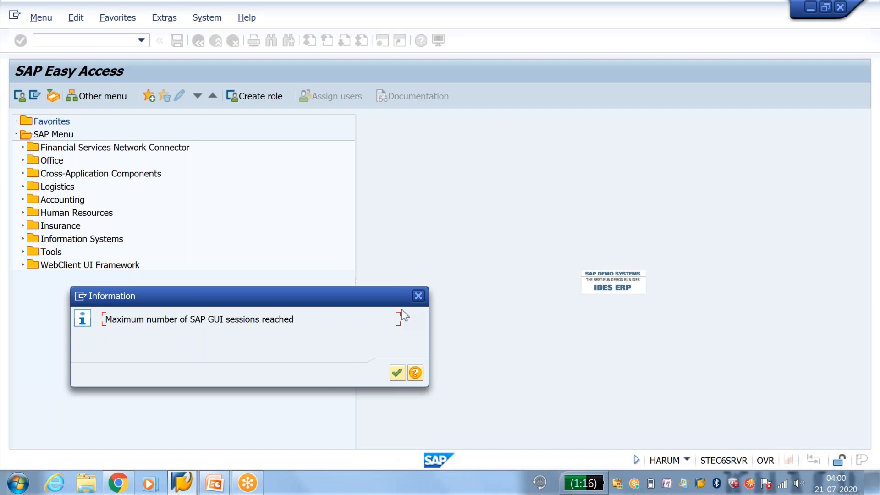
Dismiss the session-limit message and display the profile parameter rdisp/max_alt_modes in transaction RZ11.
click(418, 295)
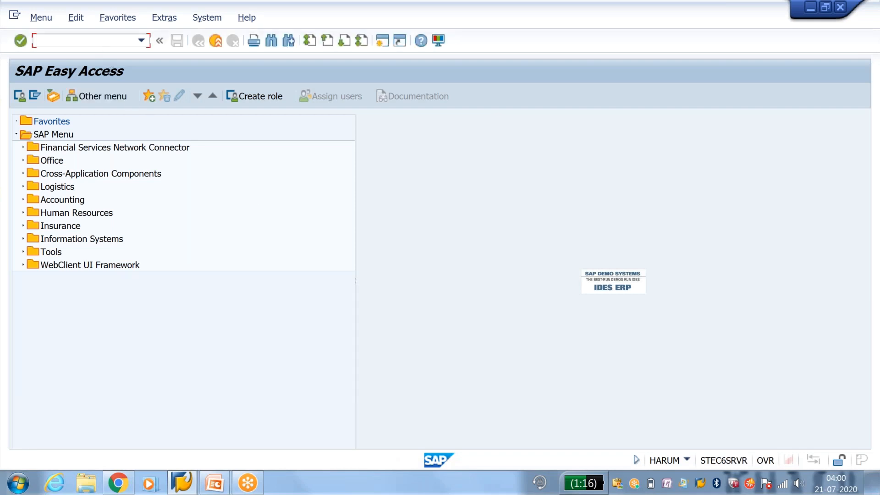
key(Caps_Lock)
text(RZ11)
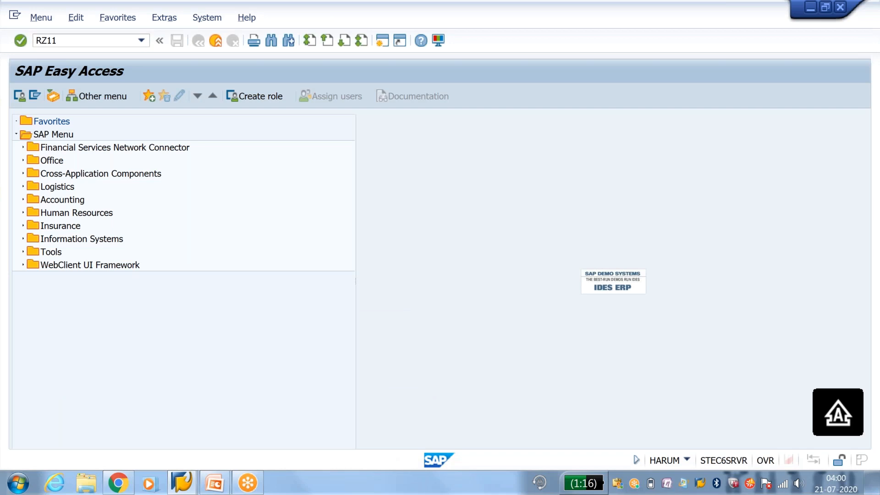
key(Return)
text(rdisp/max_alt_modes)
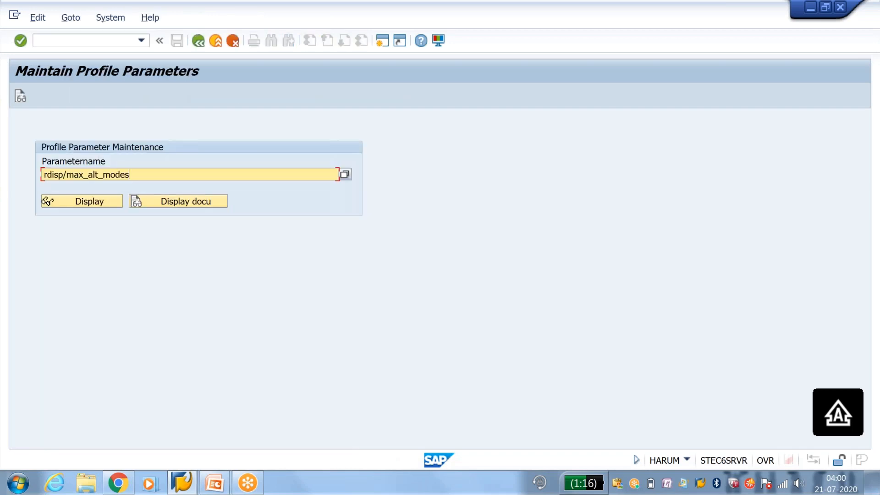
click(85, 201)
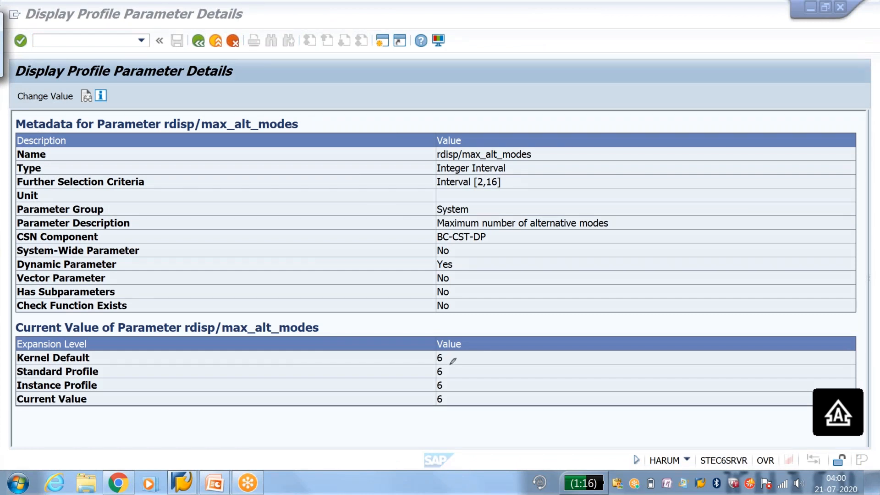
mouse_move(442, 358)
mouse_down()
mouse_move(433, 367)
mouse_move(457, 359)
mouse_move(441, 380)
mouse_move(455, 362)
mouse_move(434, 372)
mouse_move(423, 366)
mouse_up()
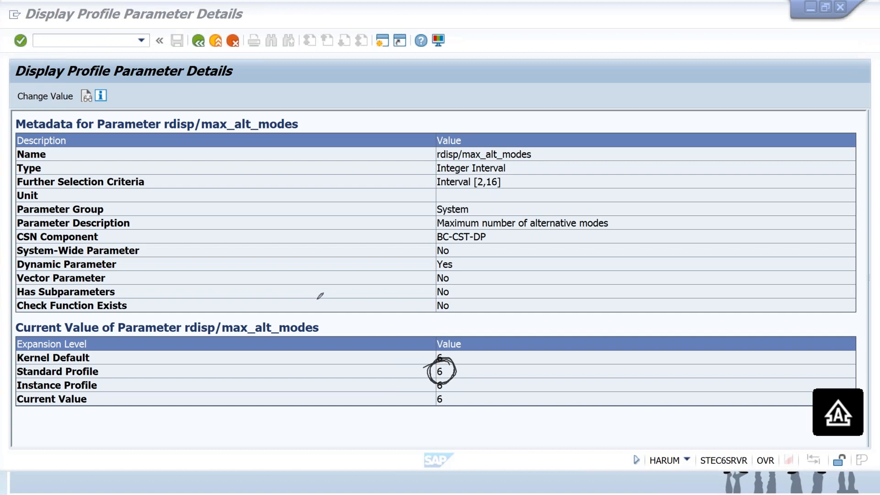
key(Escape)
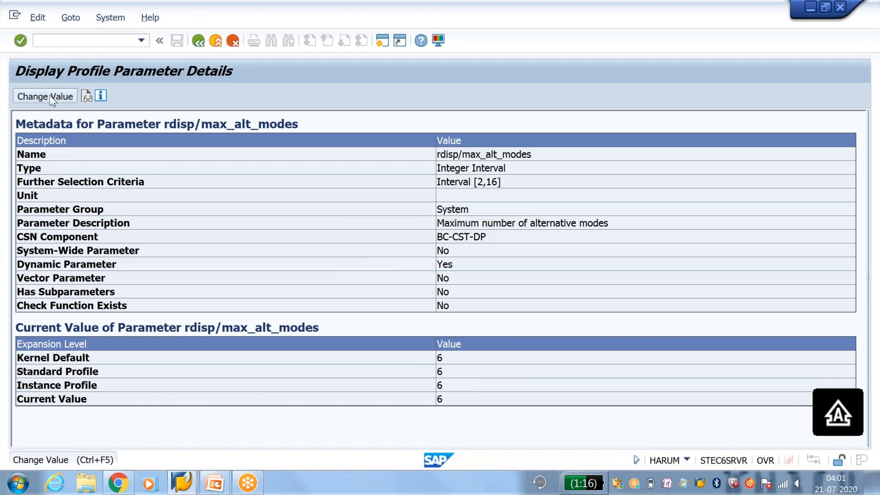
Set the new value of the rdisp/max_alt_modes parameter to 8 and save the change.
click(50, 94)
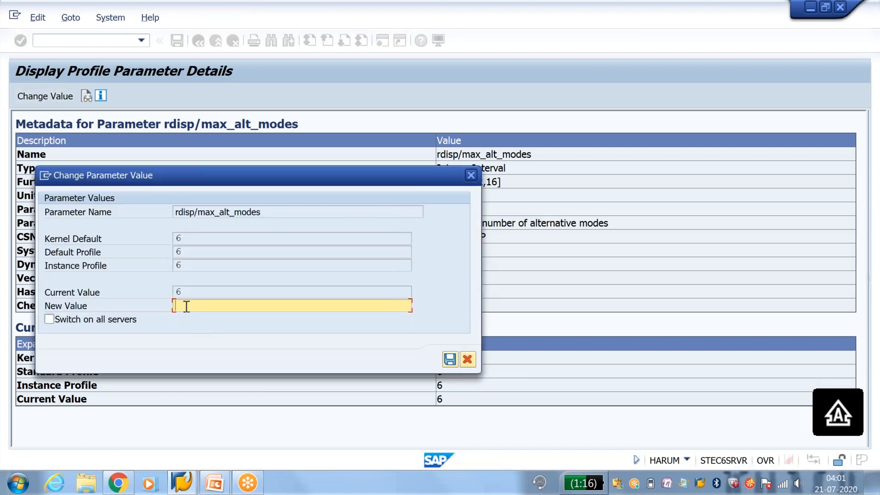
text(8)
click(446, 362)
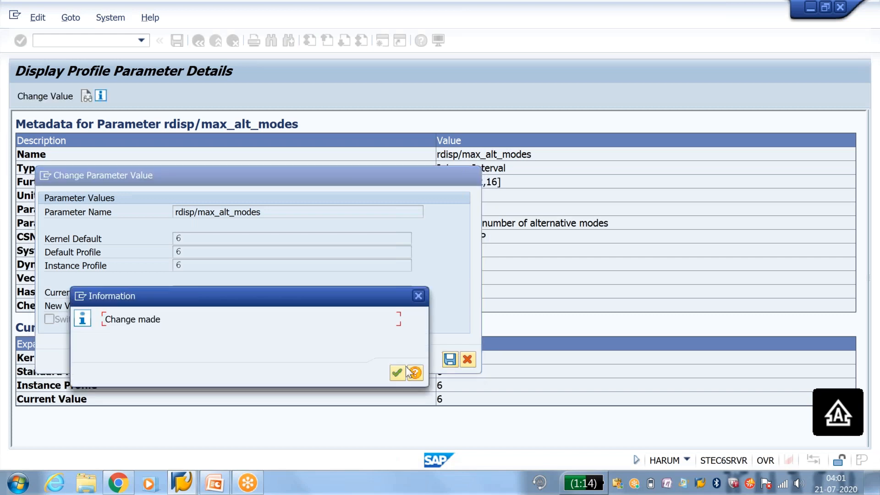
click(397, 372)
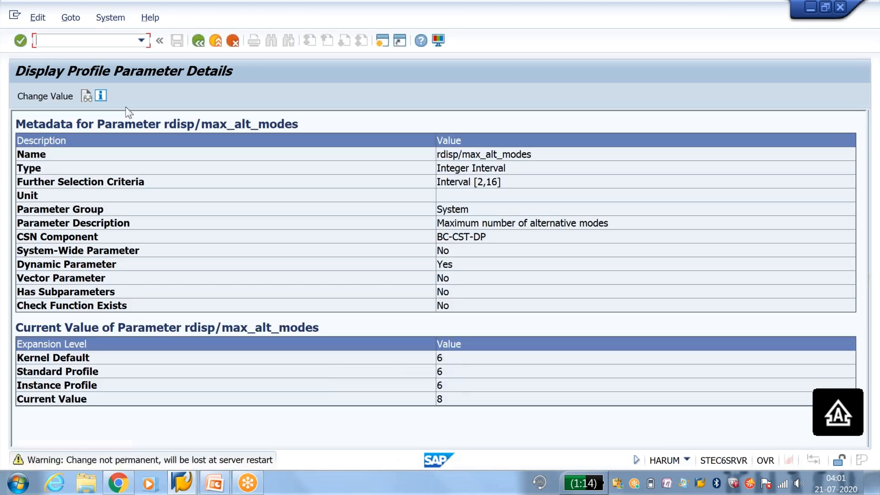
Close all SAP sessions and log off with the /nex command.
click(103, 42)
text(/nex)
key(Return)
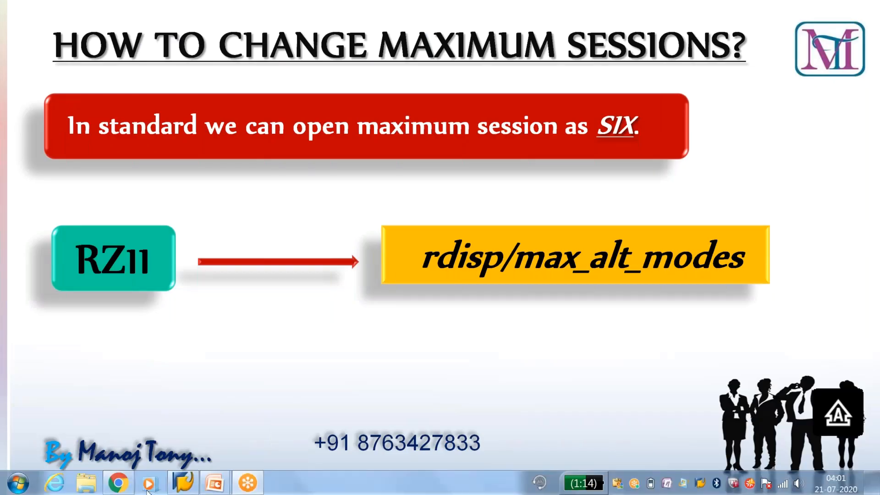
Open the Developmenet Server connection from SAP Logon.
click(183, 486)
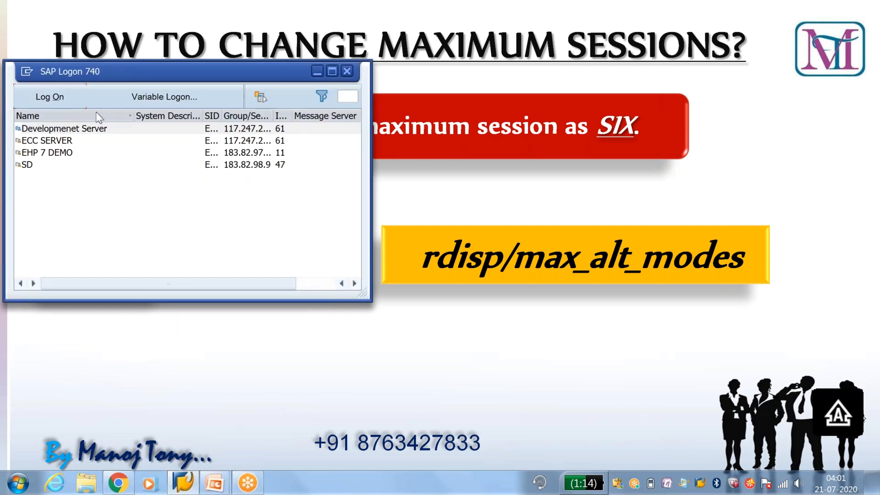
click(75, 128)
click(51, 99)
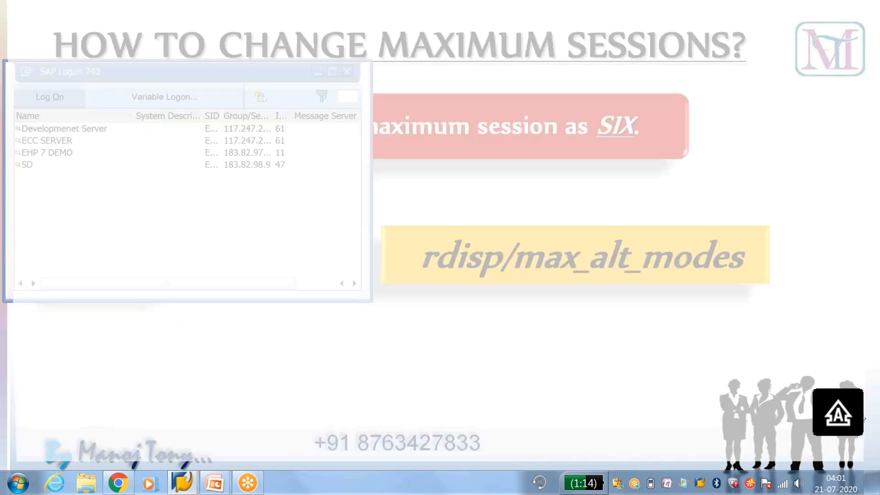
Enter the user name and the account password on the logon screen and log on to client 800.
key(Down)
key(Return)
key(Tab)
text(************)
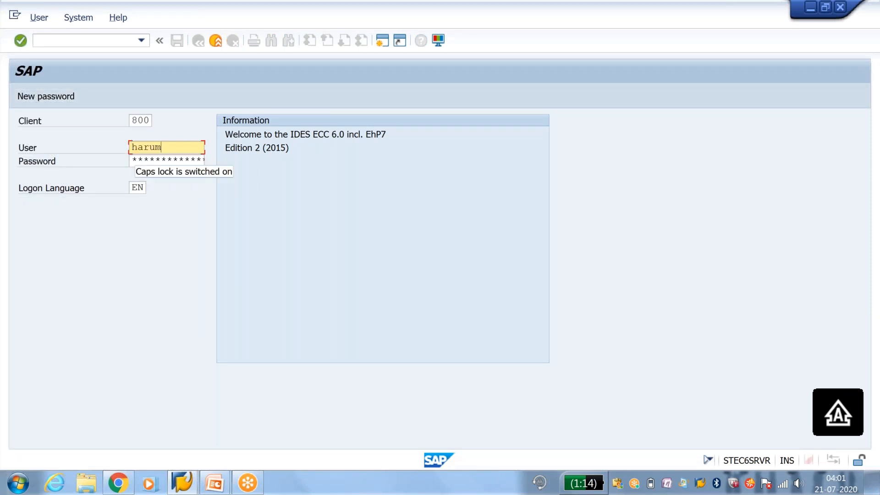
key(Tab)
key(Caps_Lock)
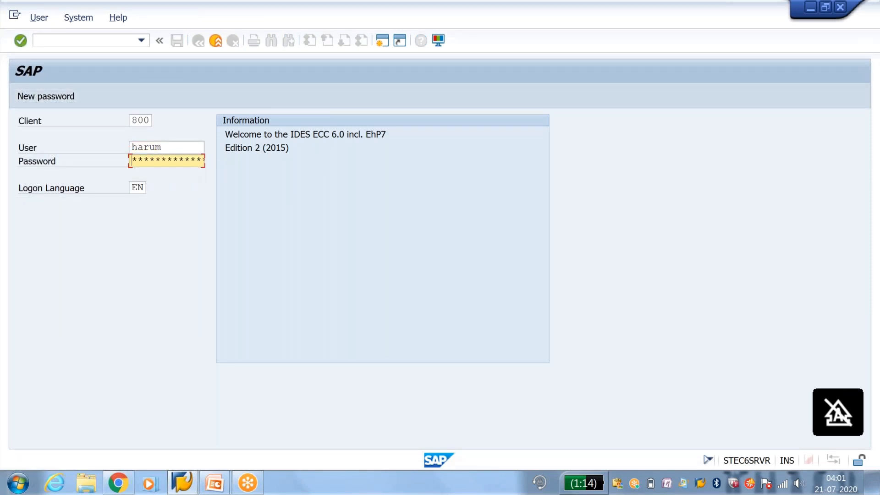
key(Right)
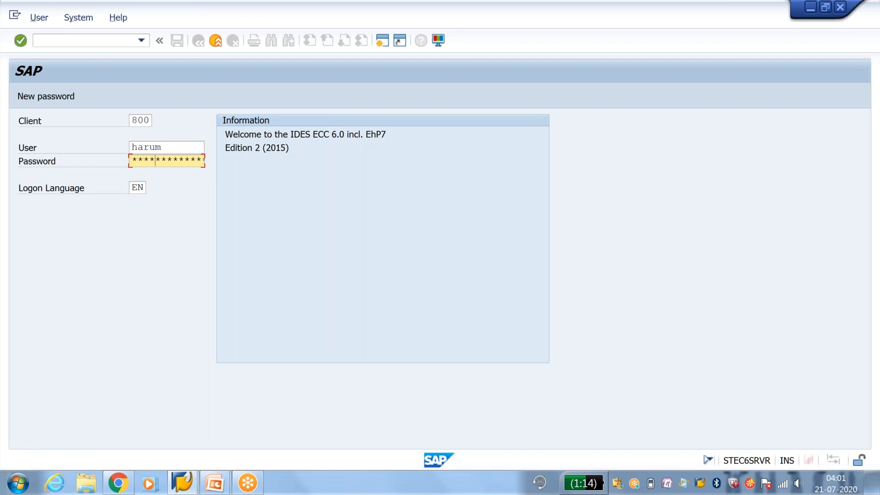
key(Return)
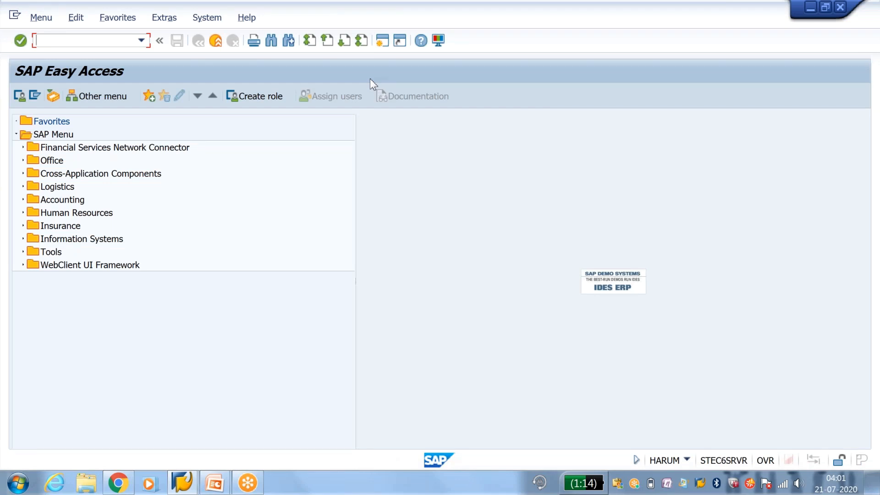
Create new SAP sessions one after another until the maximum number of sessions is exceeded.
click(380, 44)
click(382, 45)
click(381, 45)
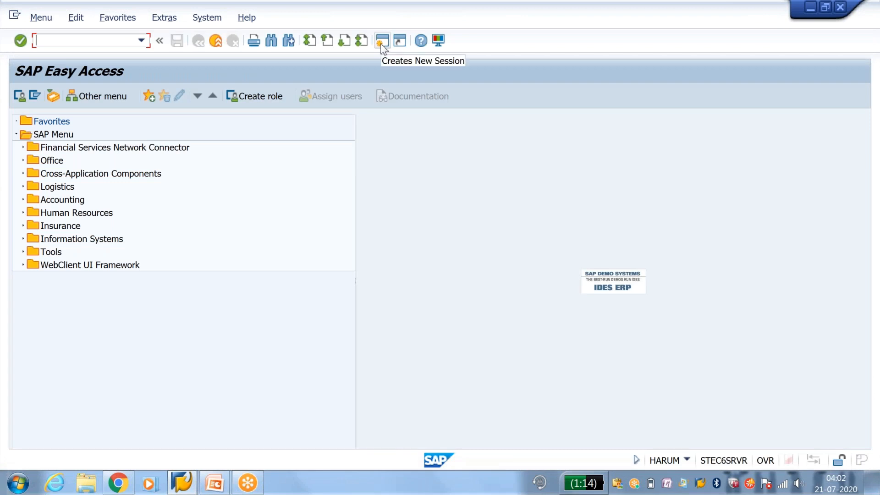
click(382, 46)
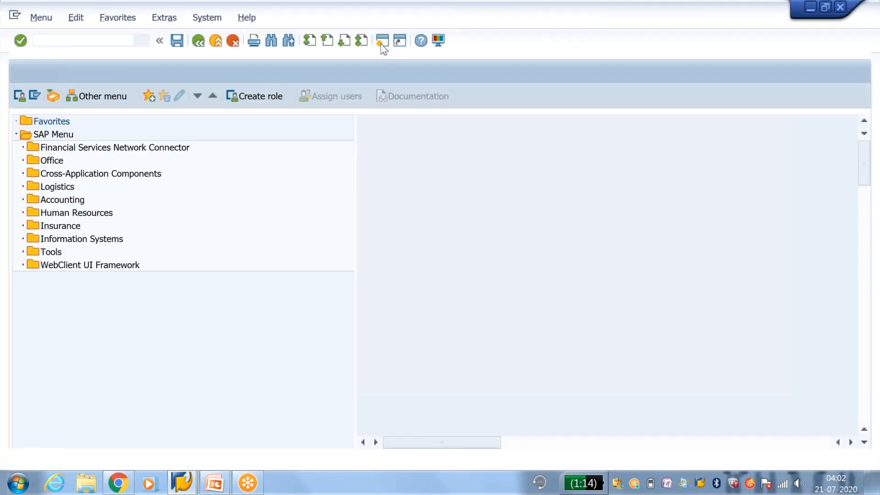
click(381, 45)
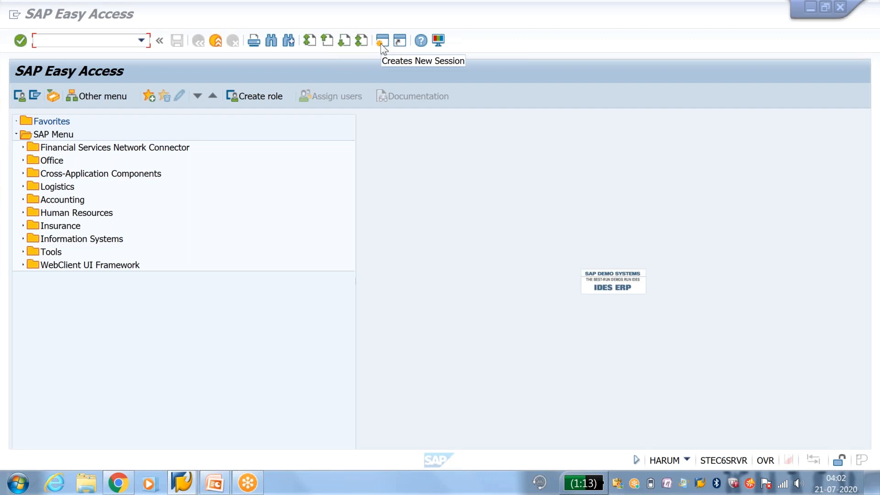
click(383, 42)
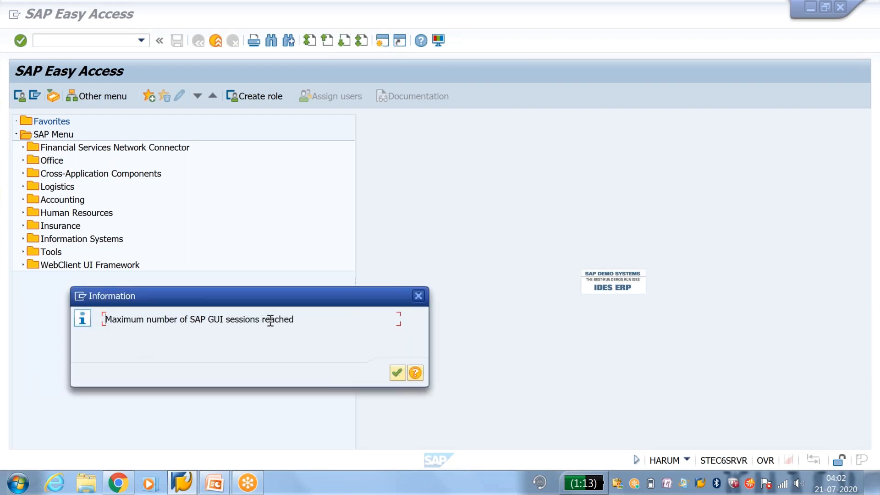
Dismiss the session-limit message, review the open SAP session windows and switch to one of the other sessions.
click(188, 487)
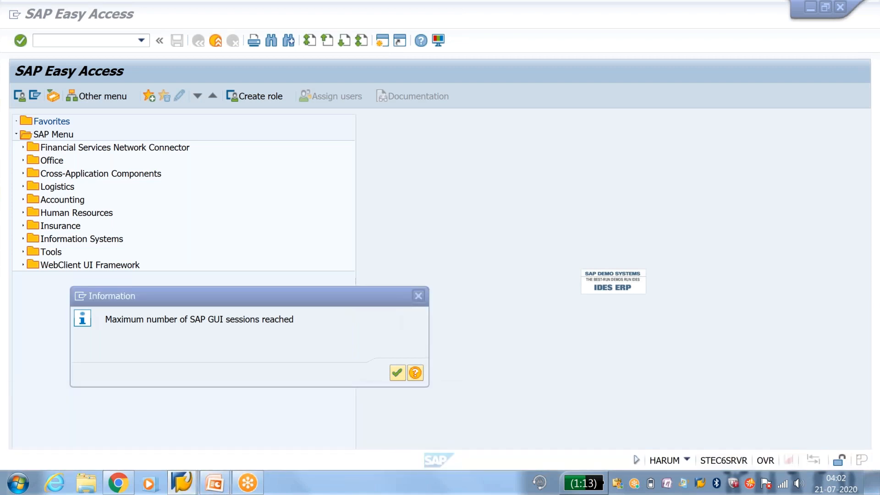
click(420, 293)
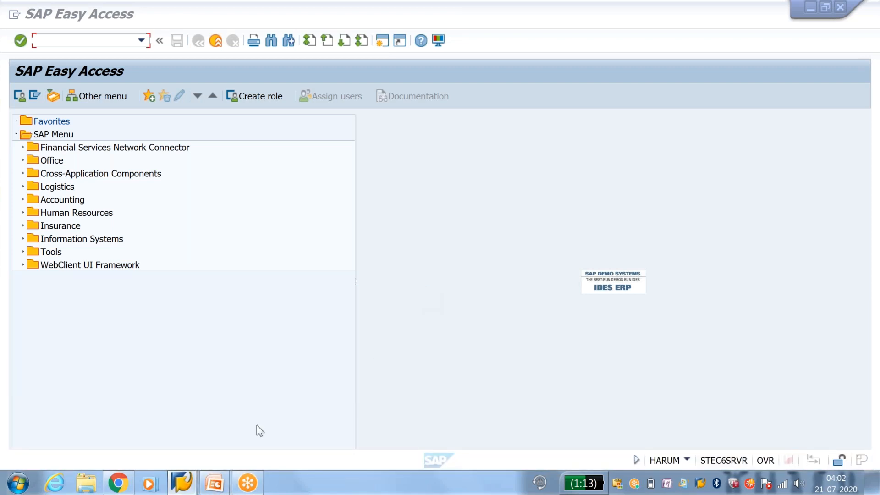
click(183, 482)
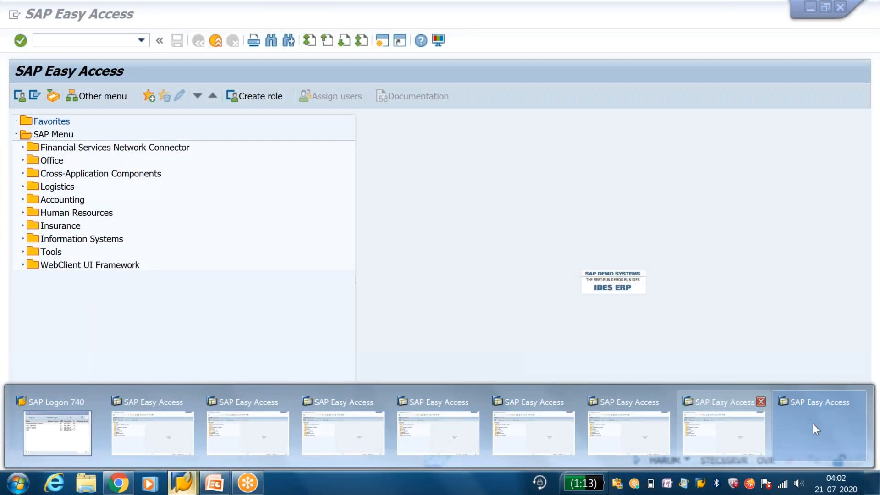
click(729, 431)
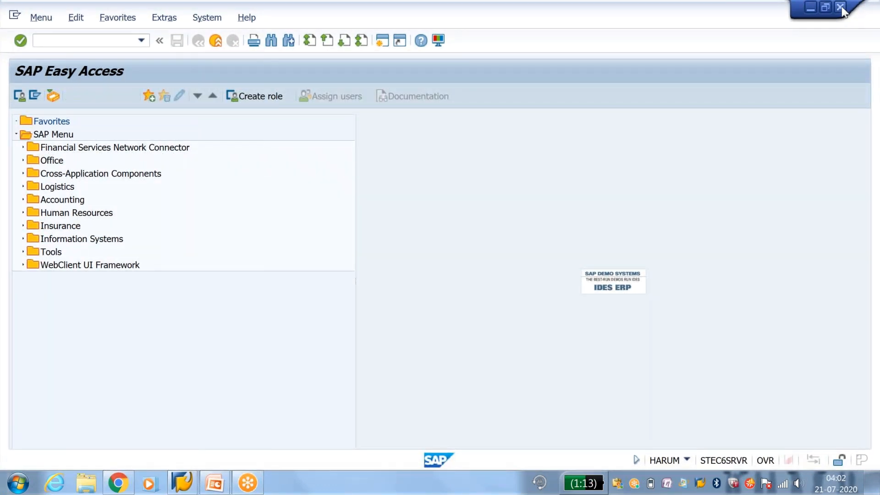
click(238, 451)
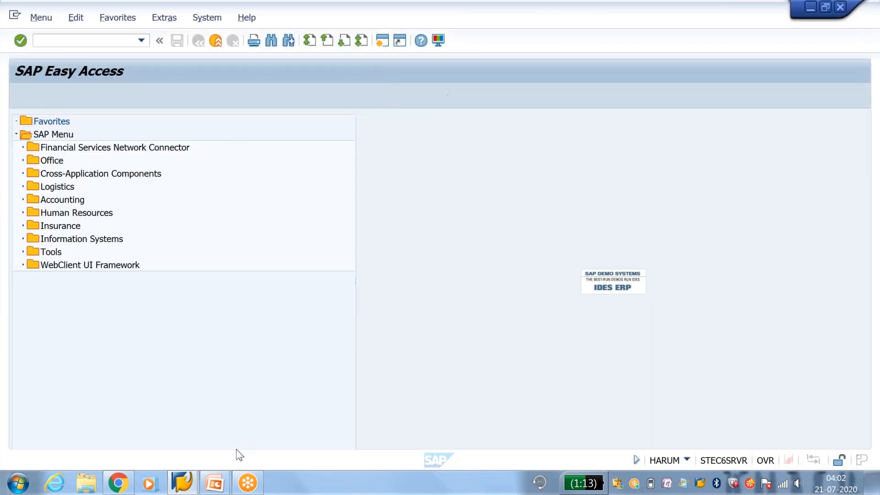
mouse_move(215, 483)
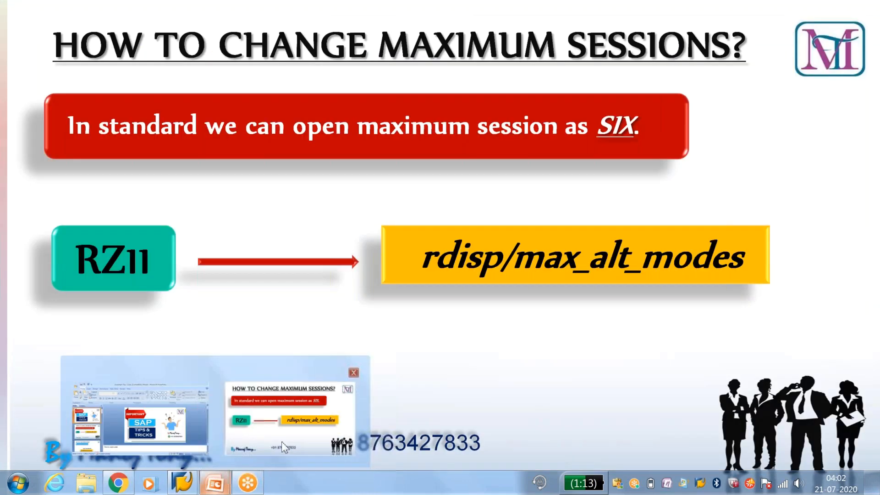
click(282, 442)
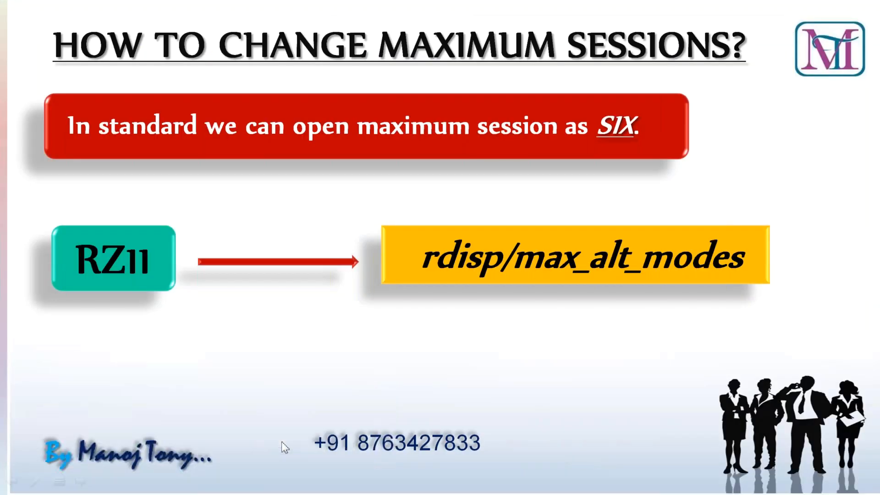
key(Right)
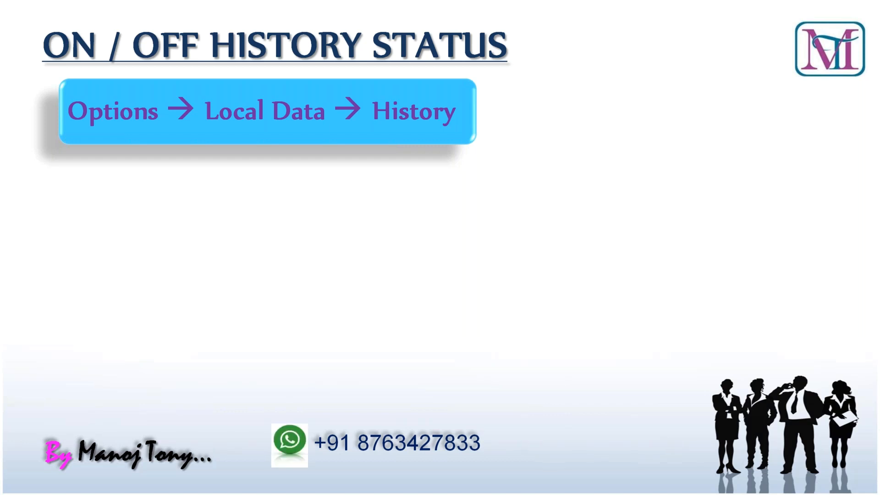
Return to SAP, check the History settings under Local Data in the SAP GUI options, and close the dialog with OK.
key(alt+Tab)
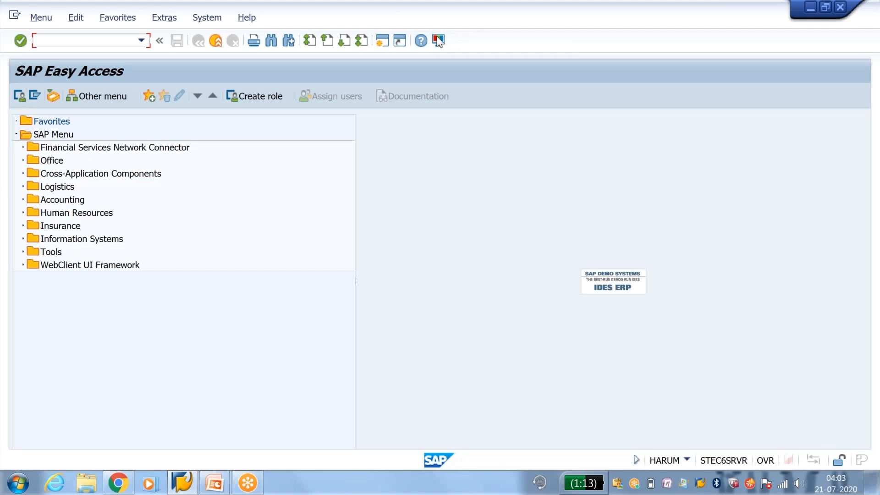
click(438, 41)
click(448, 63)
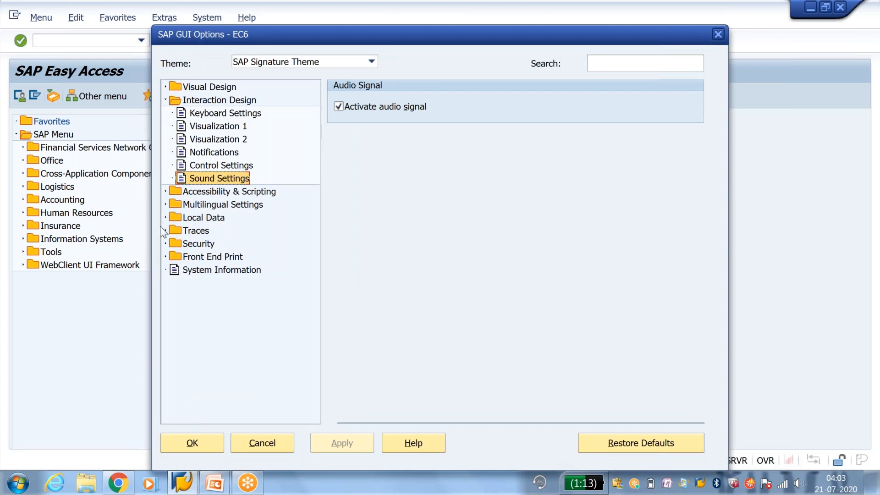
click(166, 101)
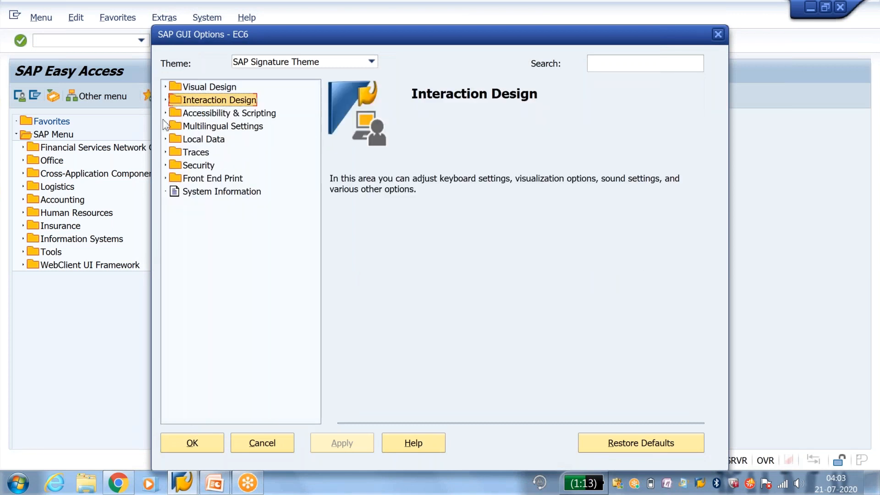
click(166, 139)
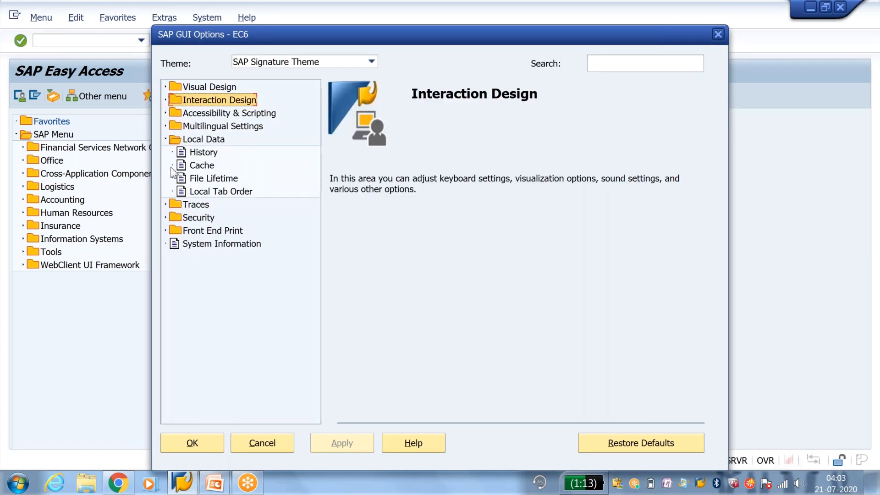
click(204, 153)
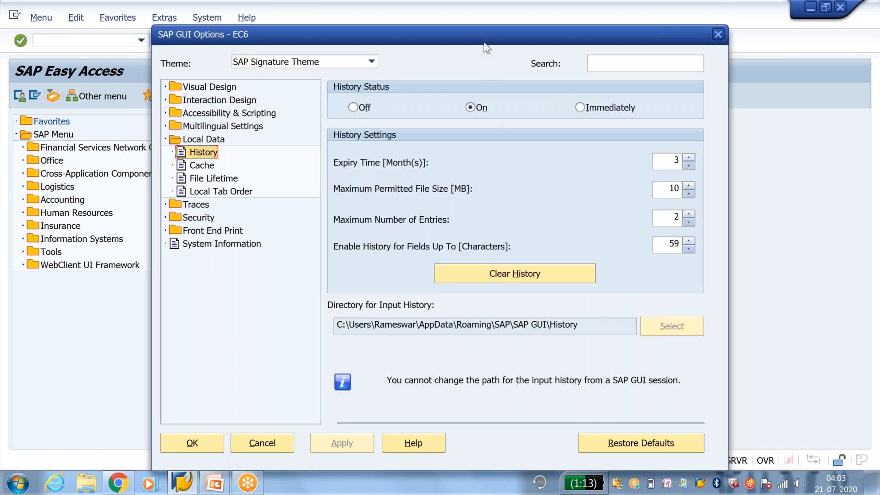
drag(486, 48, 536, 69)
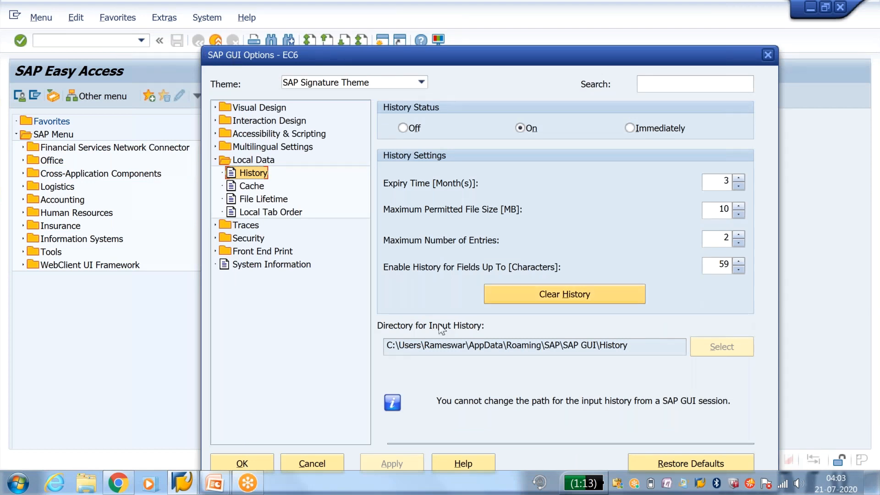
click(257, 458)
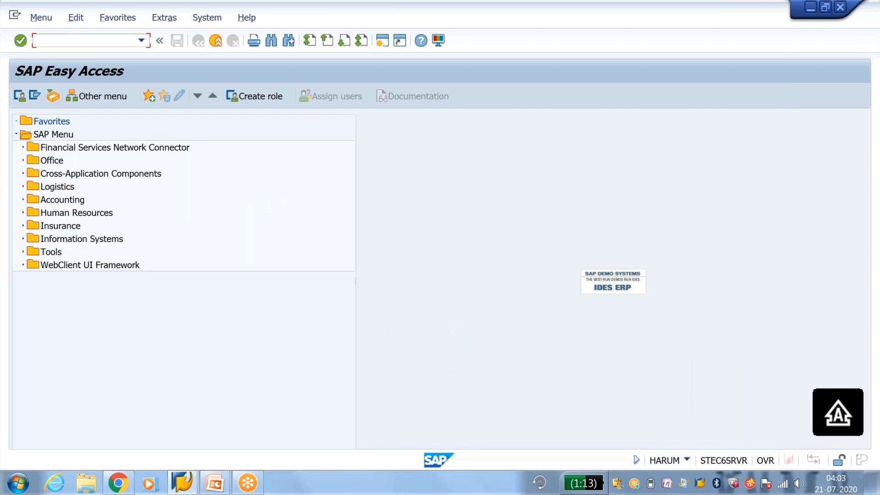
Start transaction VA01 and place the cursor in the Order Type field to check for remembered entries.
text(v)
text(01)
key(Return)
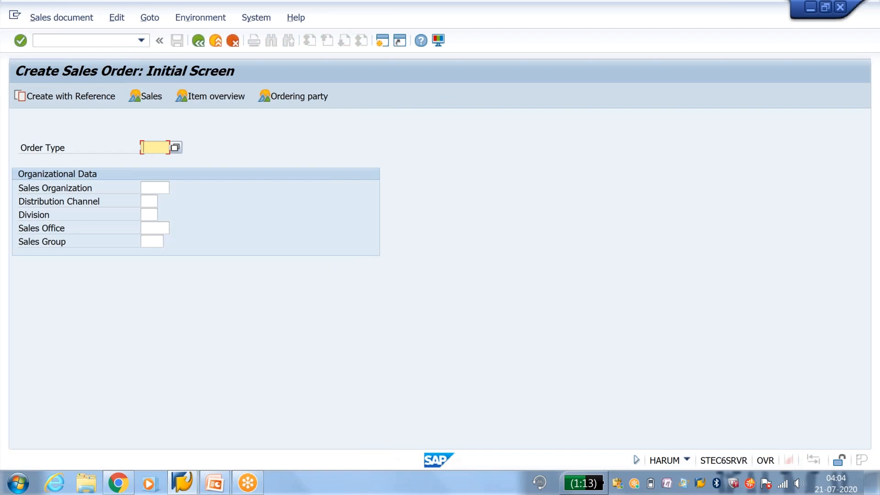
click(150, 147)
Set the History Status to Off in the SAP GUI options, apply the change and close the dialog.
click(438, 41)
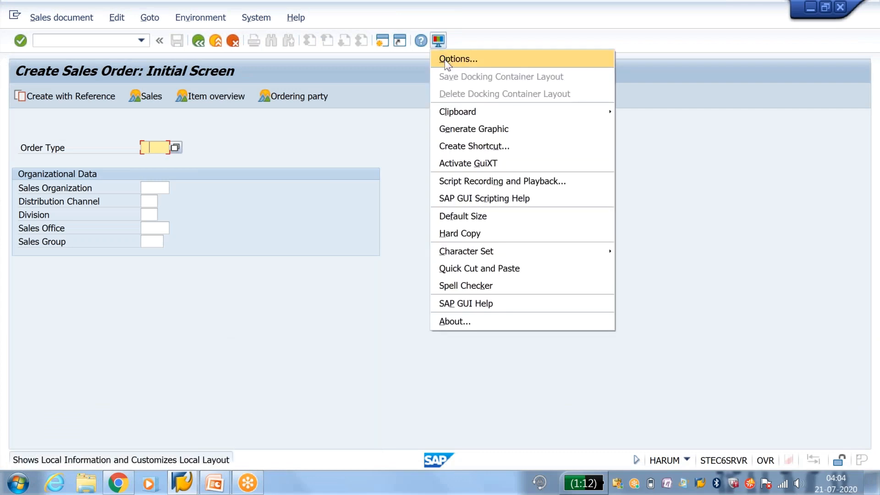
click(445, 59)
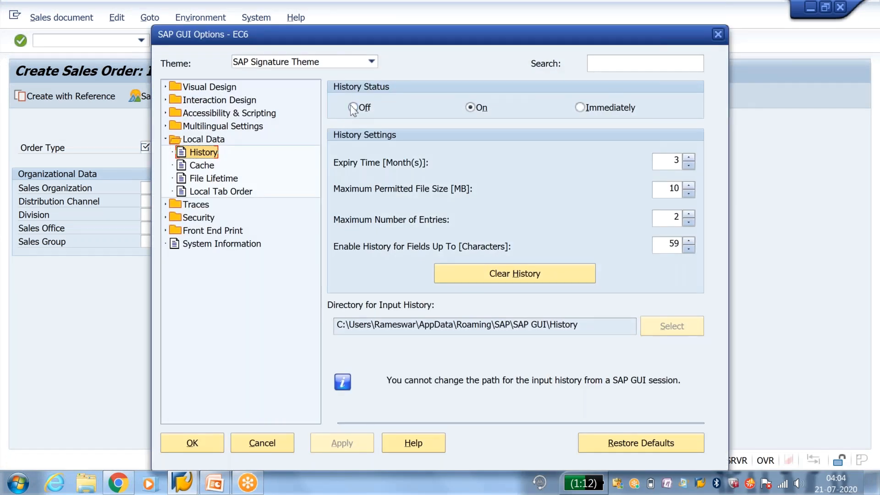
click(353, 108)
click(328, 449)
click(190, 443)
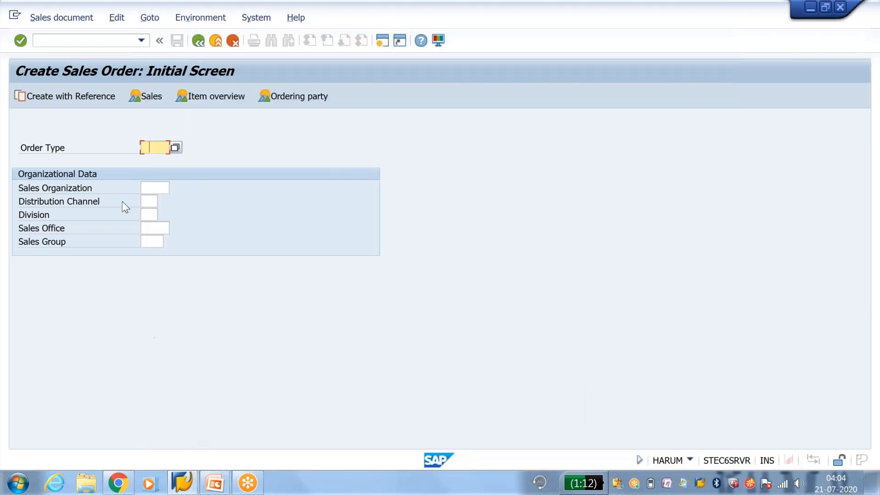
Restart the sales order transaction with /nva01 to check the Order Type field with input history off.
click(91, 40)
text(/nva01)
key(Return)
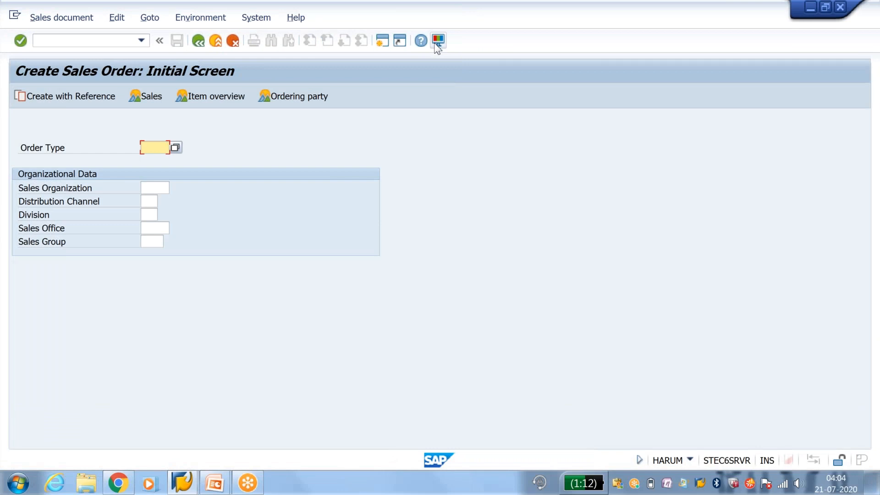
Set the History Status to Immediately in the SAP GUI options, apply the change and close the dialog.
click(438, 42)
click(452, 57)
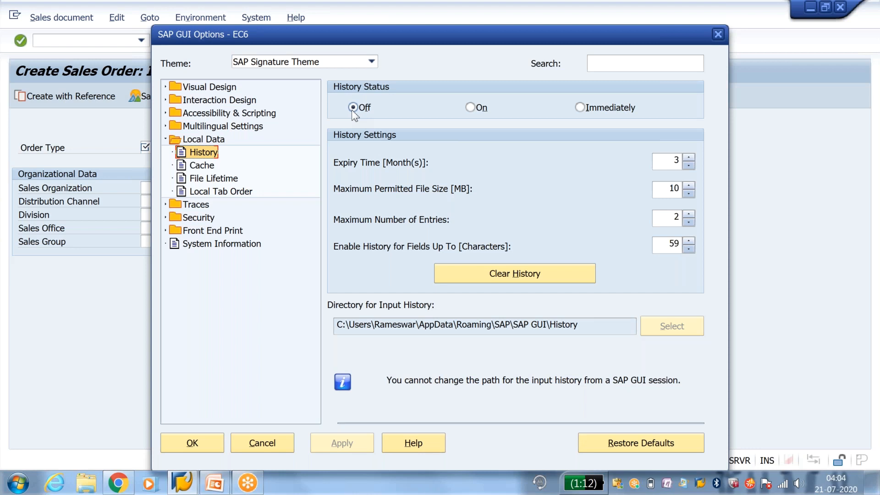
click(581, 107)
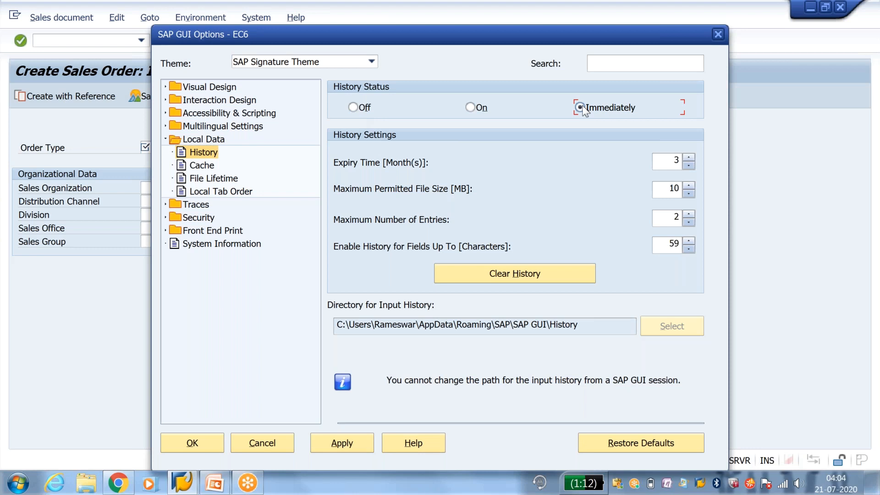
click(342, 443)
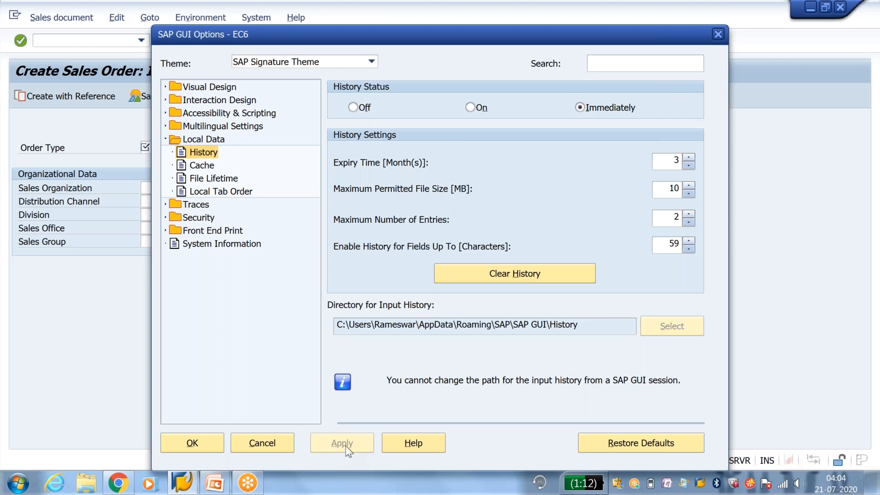
click(211, 445)
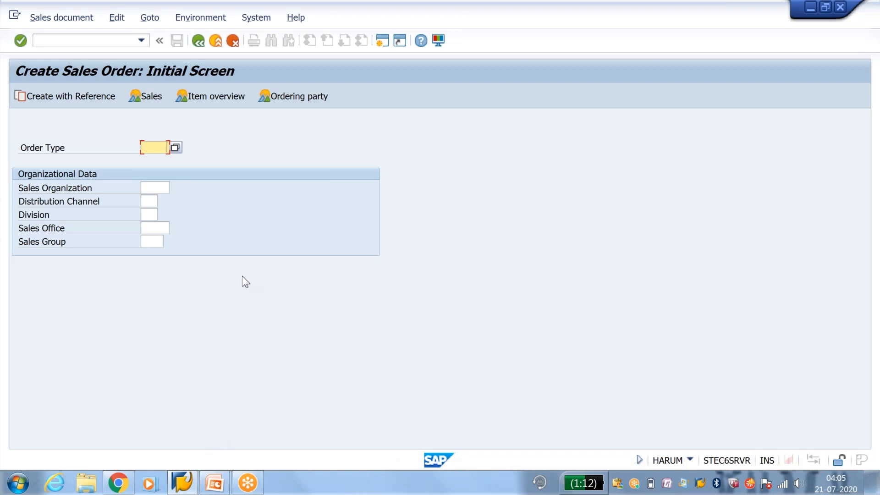
Return to SAP Easy Access and start VA01 again to test the immediate input history.
click(198, 42)
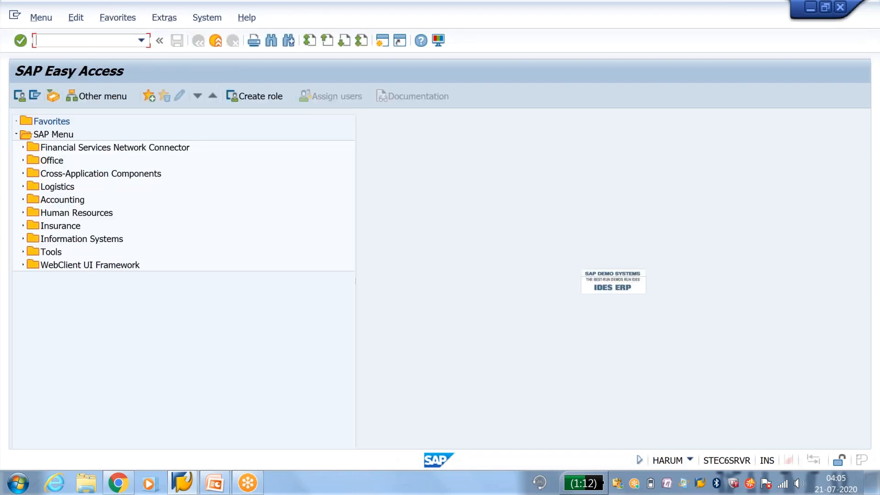
text(va01)
key(Return)
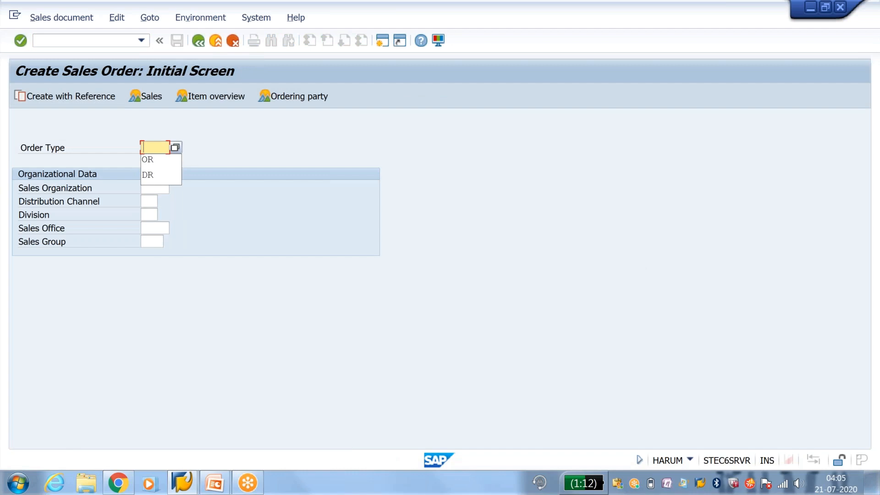
Fill in order type OR and the first remembered sold-to party number from the input history, confirming each entry.
key(Down)
key(Return)
key(Return)
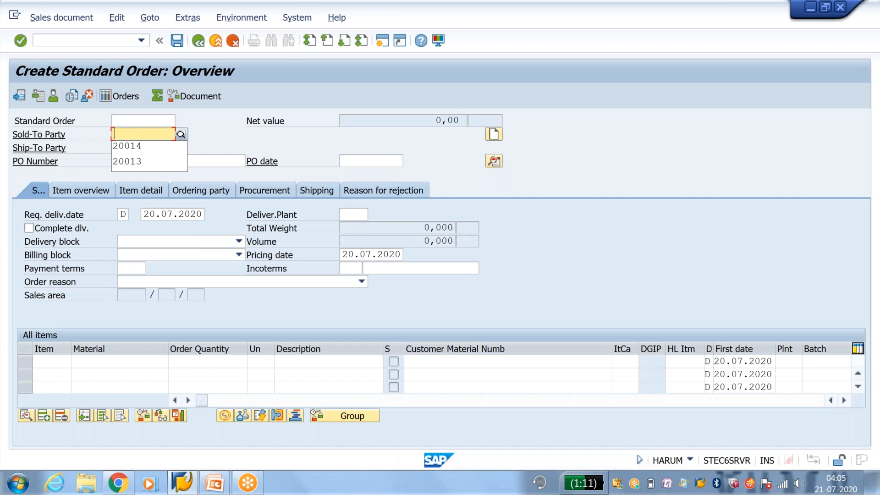
key(Down)
key(Return)
key(Return)
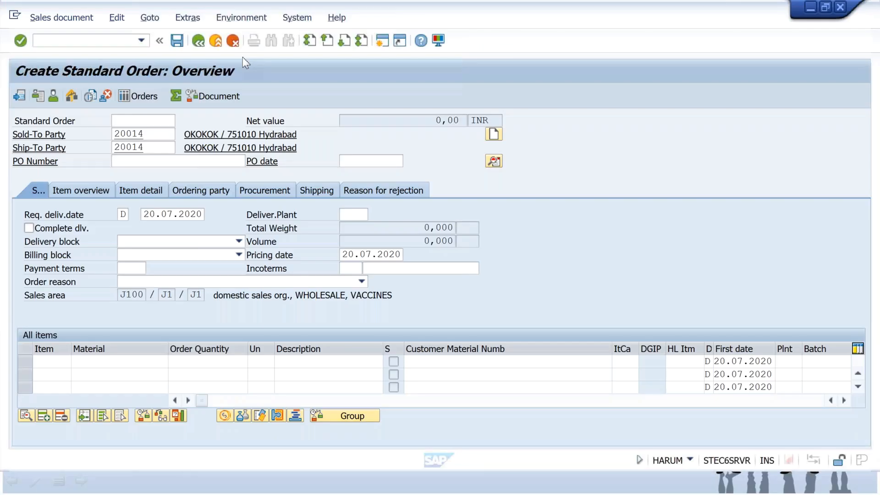
Open the History settings in the SAP GUI options and copy the directory path for the input history.
click(438, 41)
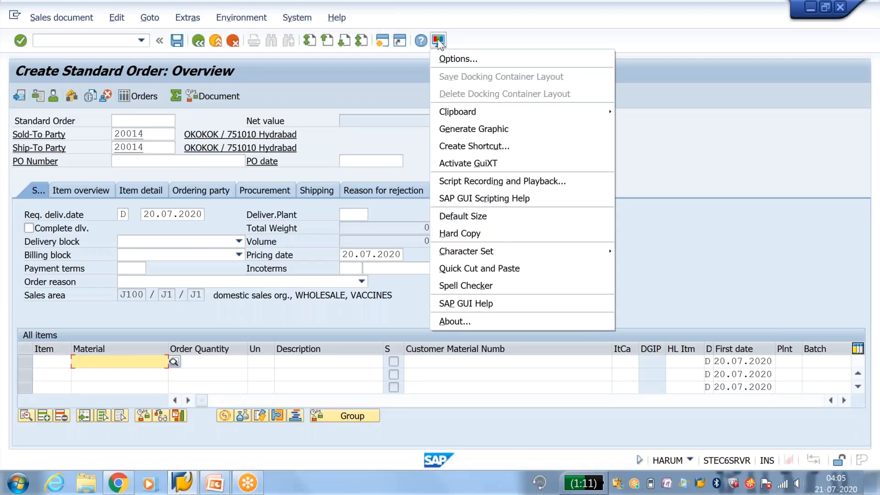
click(484, 59)
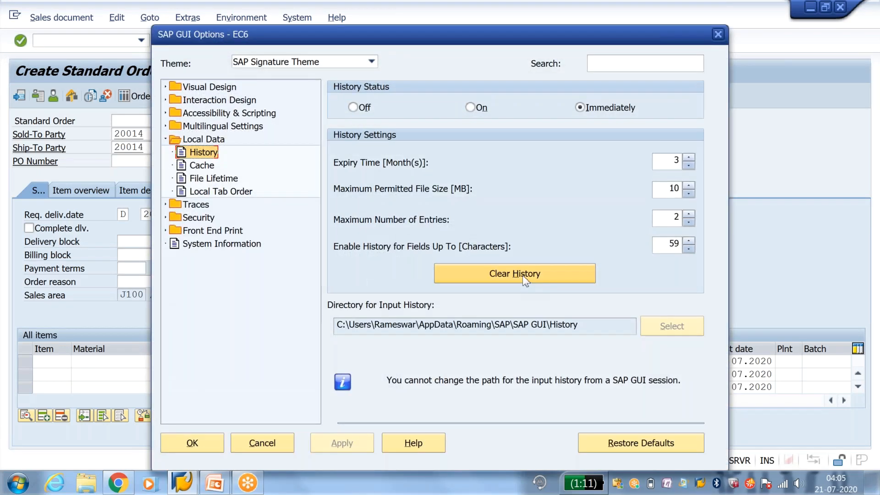
click(586, 327)
drag(590, 328, 339, 333)
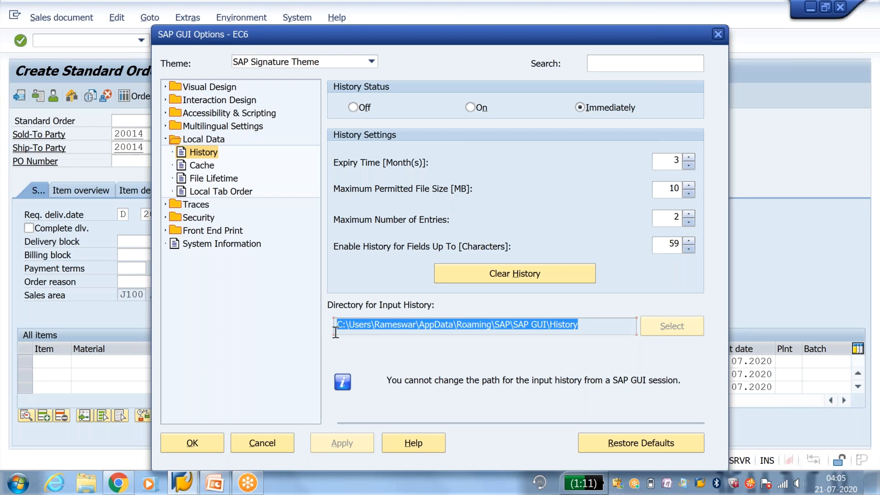
key(ctrl+c)
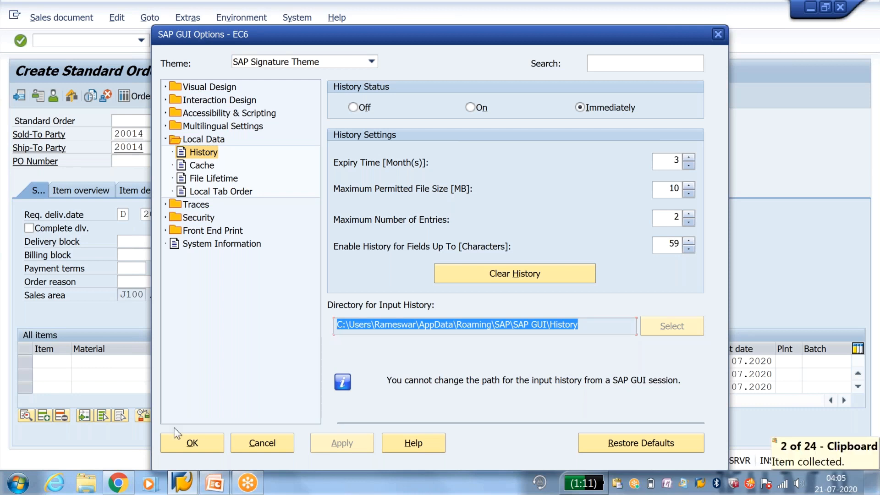
Open the copied directory from the Windows Start menu search, examine its .laccdb and .mdb history files, and close the folder and options dialog.
click(19, 484)
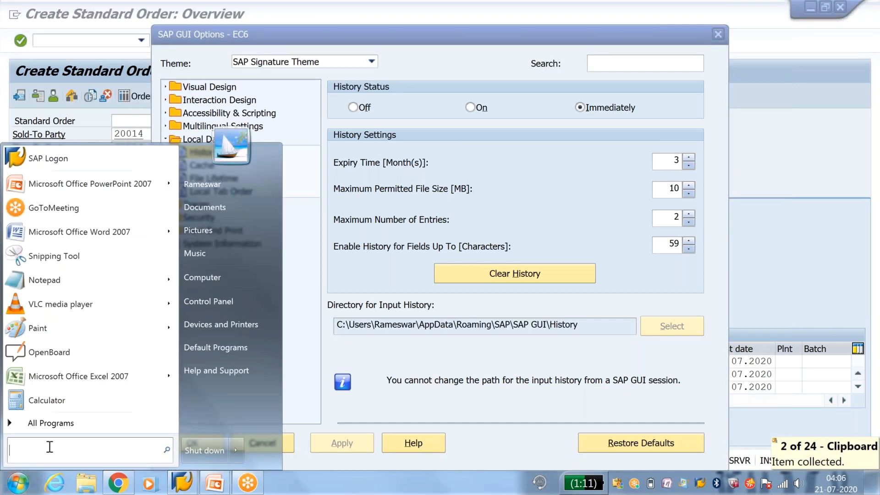
key(ctrl+v)
key(Return)
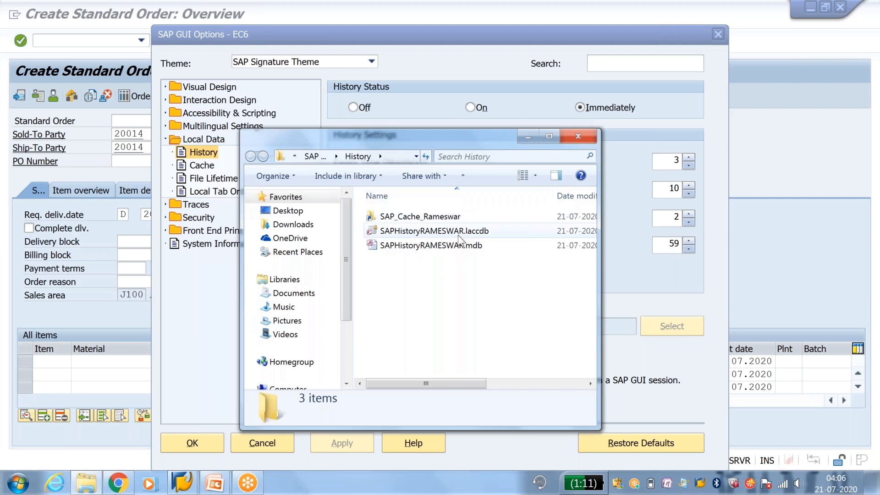
click(460, 235)
click(460, 247)
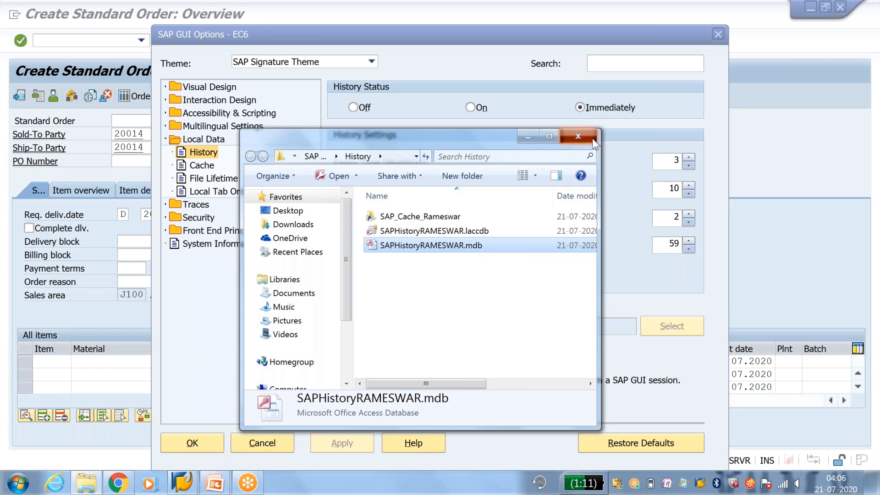
click(579, 137)
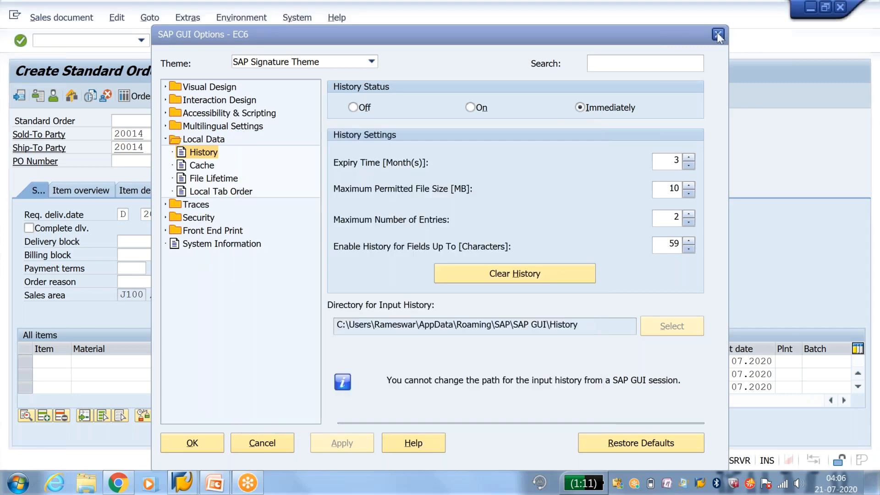
click(718, 34)
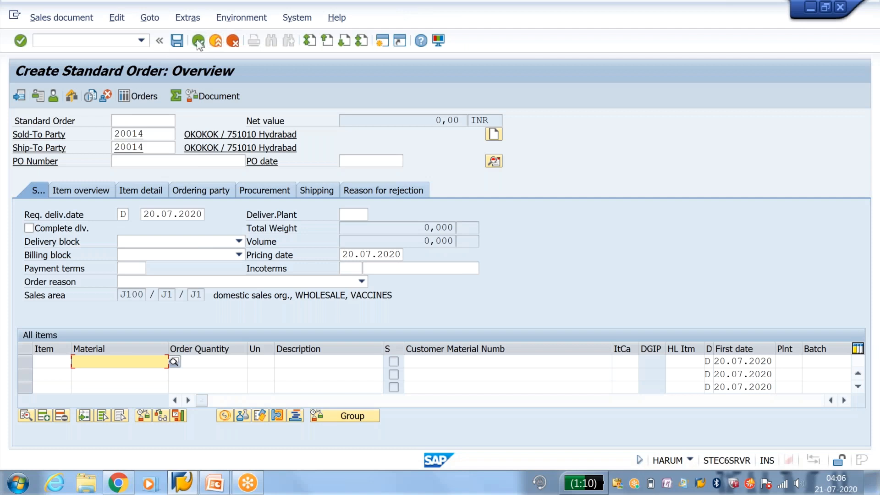
Leave the sales order without saving and return to the SAP Easy Access screen.
click(198, 42)
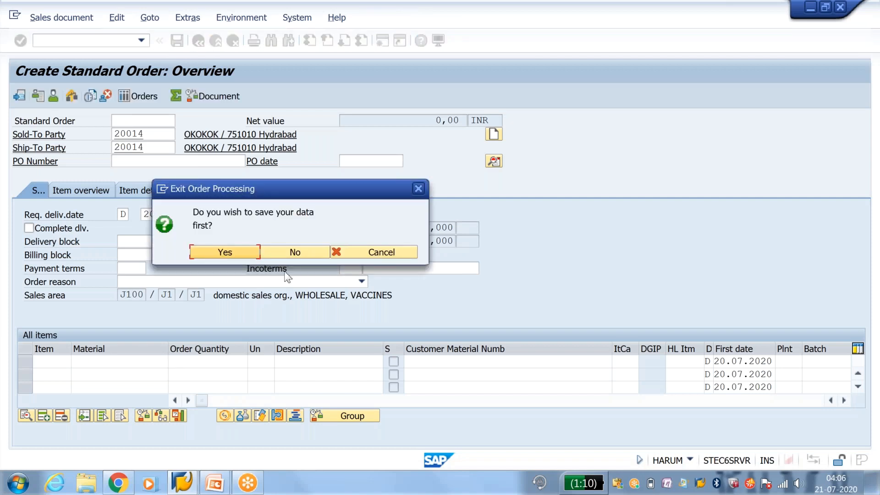
click(296, 252)
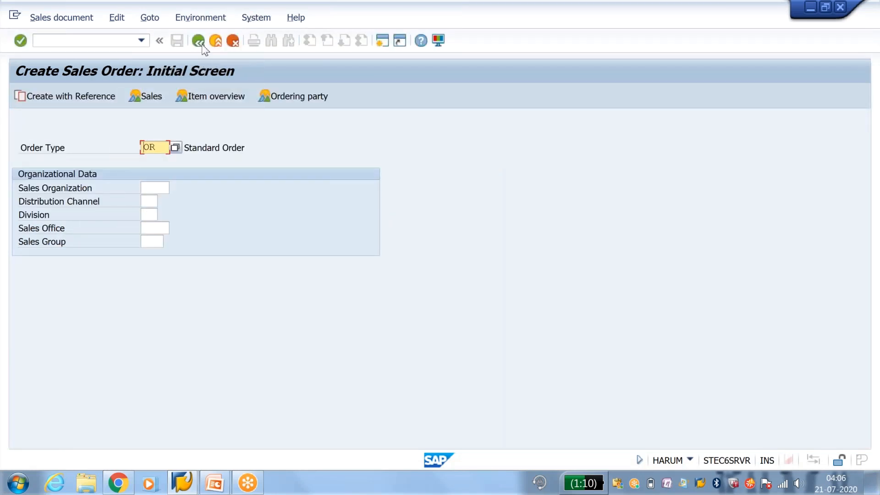
click(202, 45)
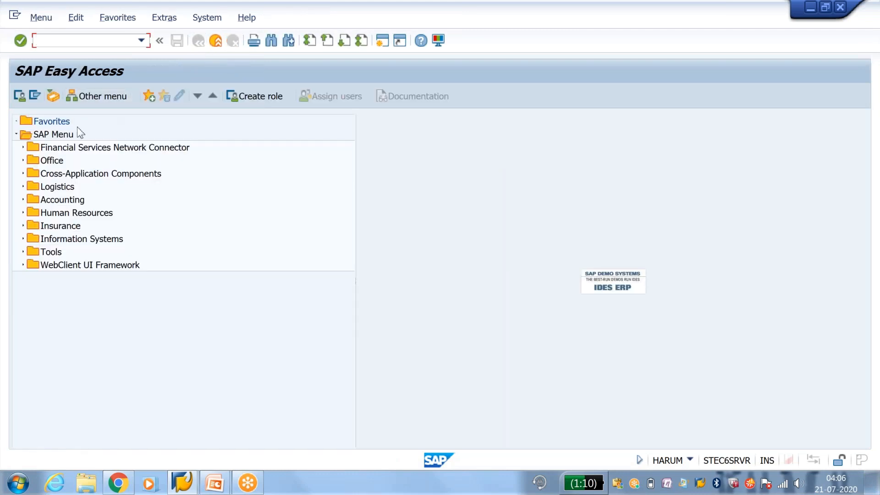
Create a folder under Favorites, naming it "SAP SD-" followed by the person's name.
right_click(64, 128)
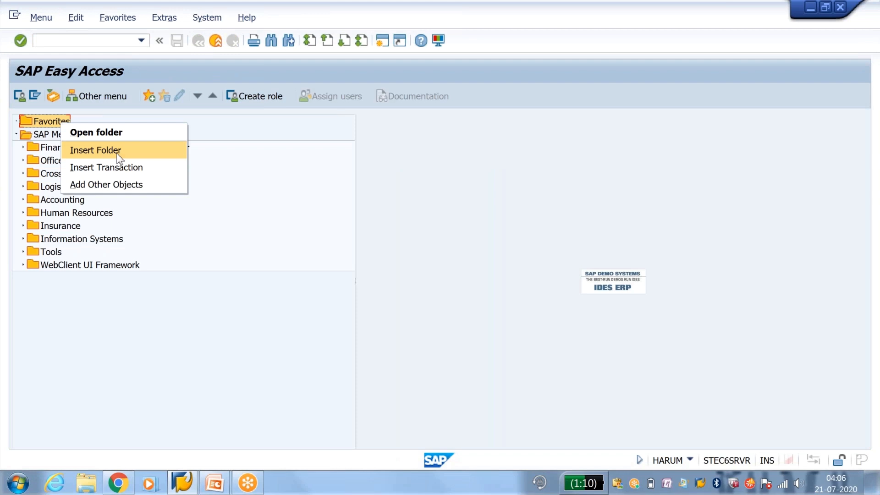
click(116, 154)
key(Delete)
key(Delete)
key(Delete)
key(Delete)
key(Delete)
key(Delete)
key(Delete)
key(Delete)
key(Delete)
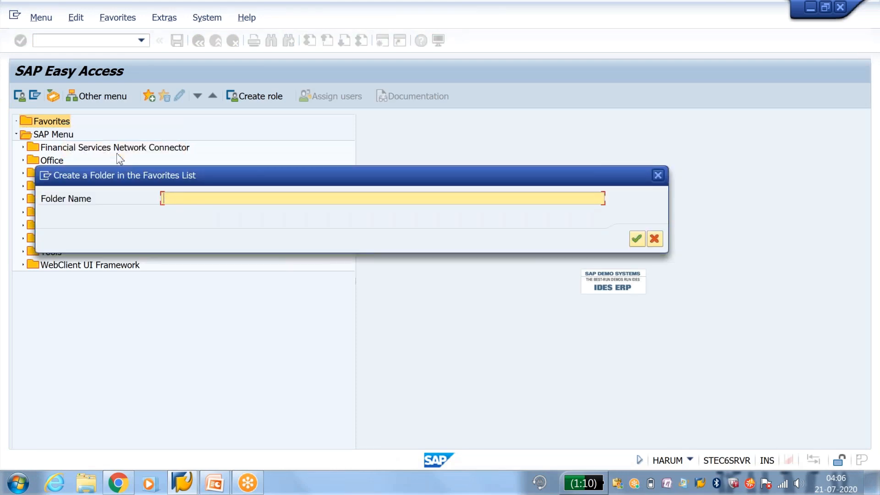
text(SAP SD- MANOJ Tony)
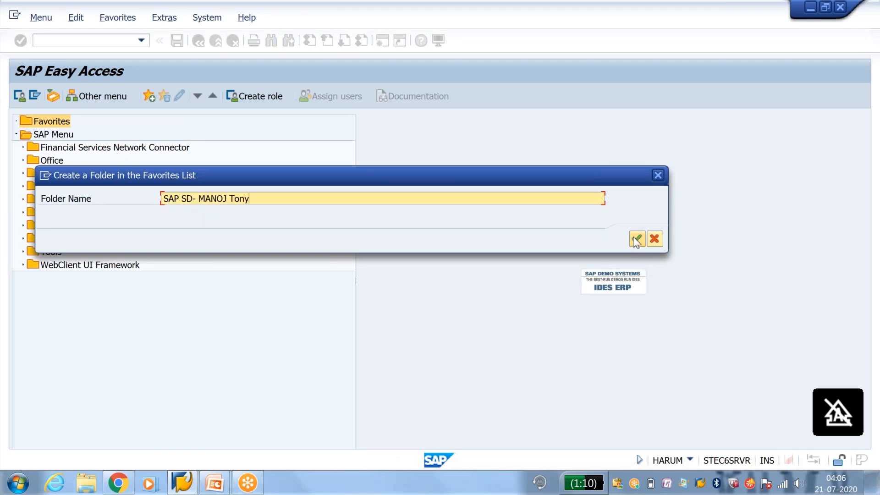
click(636, 239)
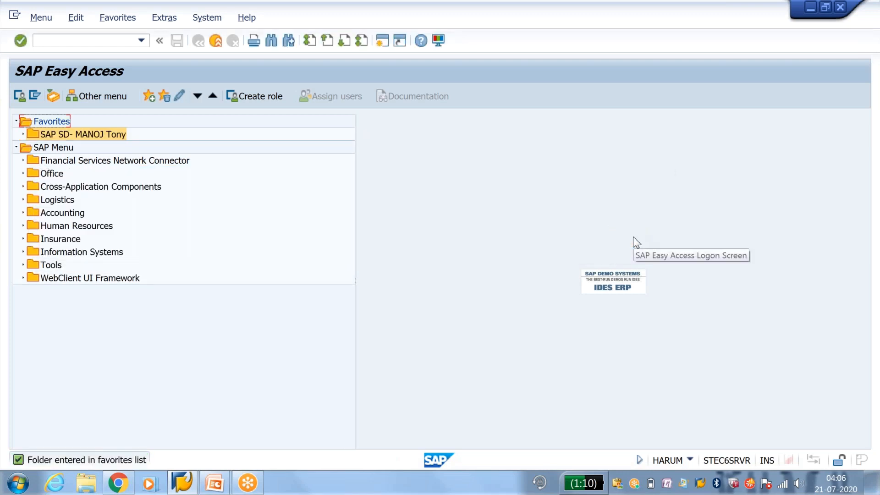
Insert transaction VA01 into the new SAP SD favorites folder.
right_click(100, 134)
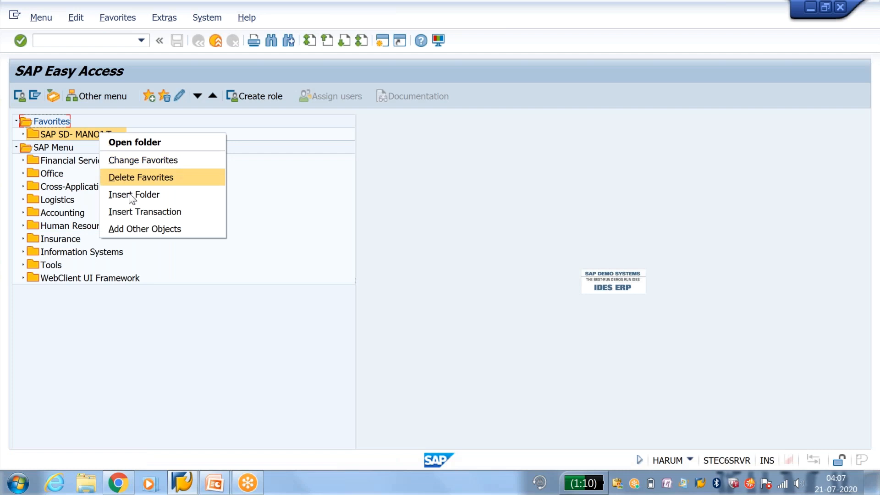
click(88, 136)
right_click(88, 135)
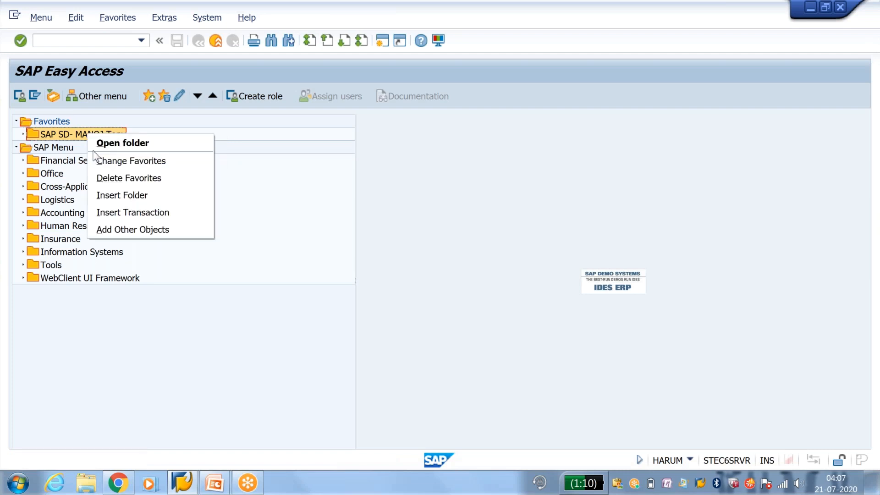
click(121, 214)
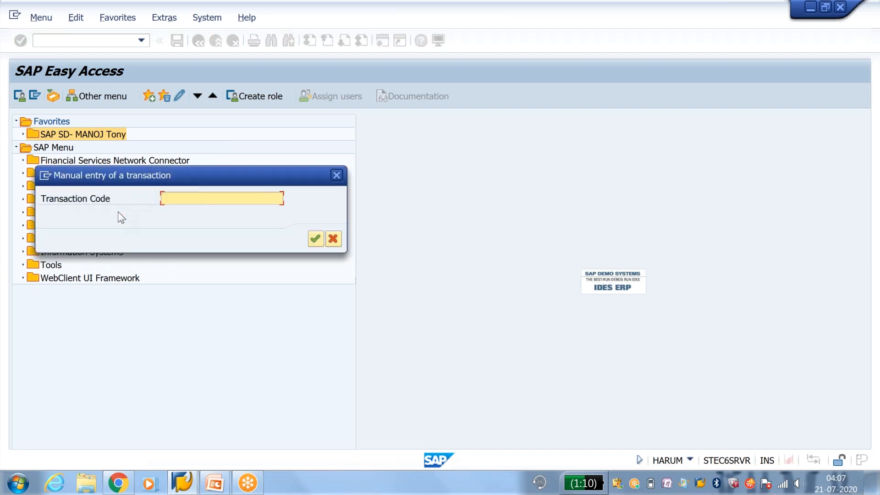
text(VA01)
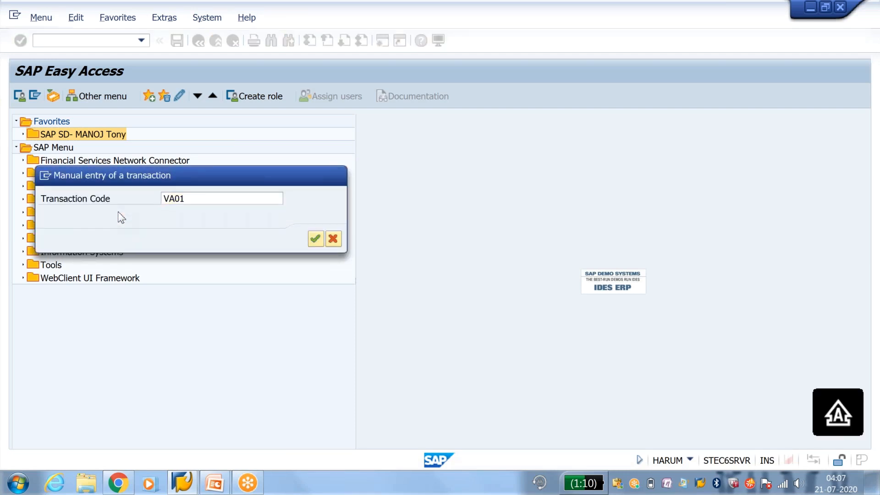
key(Return)
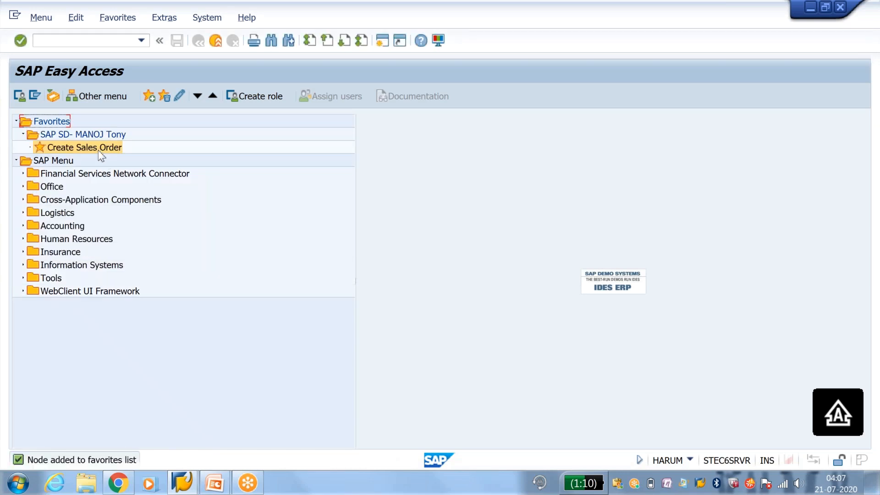
Insert transaction VA02 beneath Create Sales Order in the SAP SD favorites folder.
right_click(99, 152)
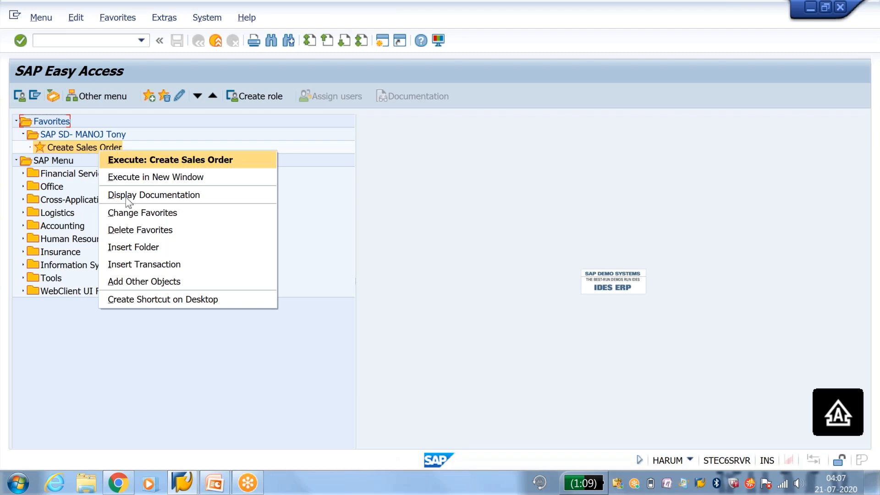
click(145, 266)
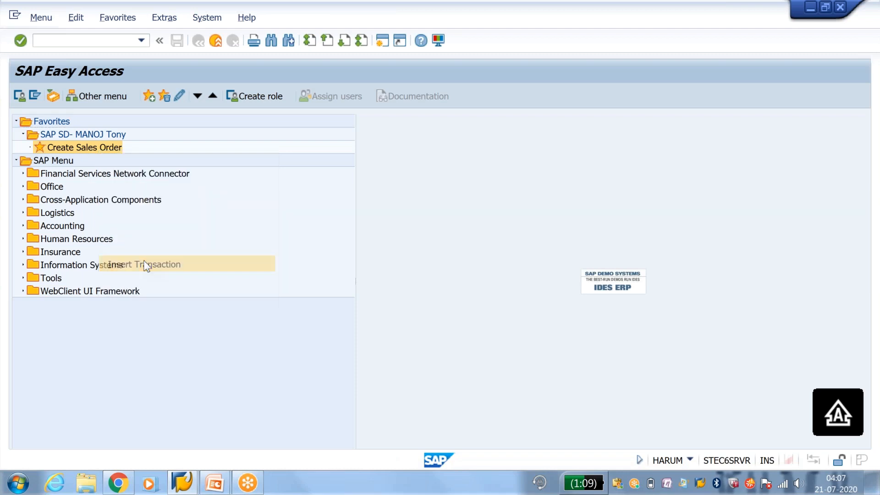
text(VA02)
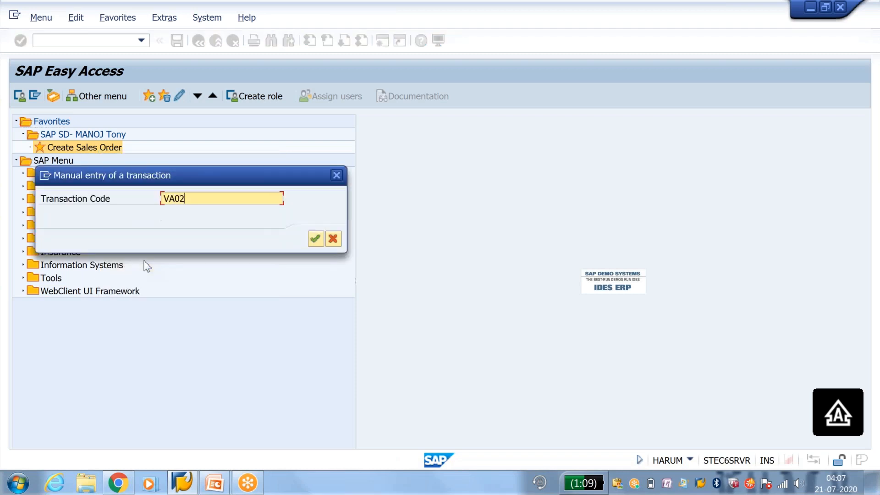
key(Return)
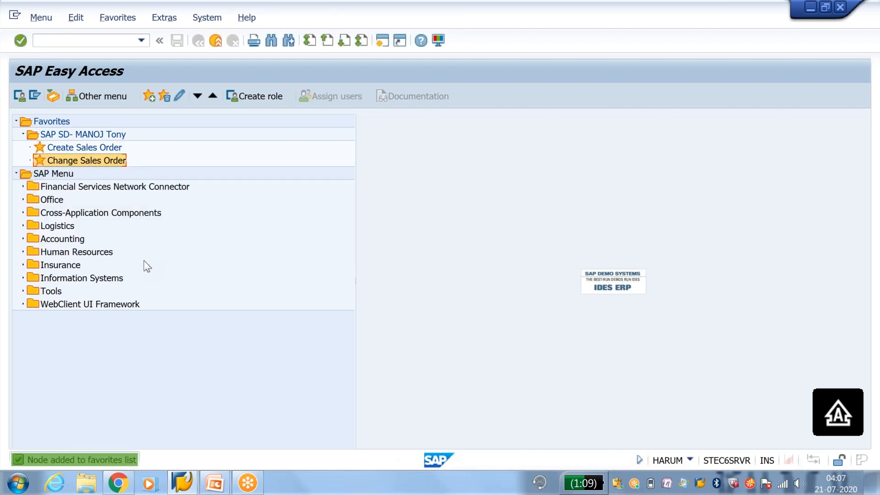
Insert transaction VA03 beneath Change Sales Order in the SAP SD favorites folder.
right_click(94, 162)
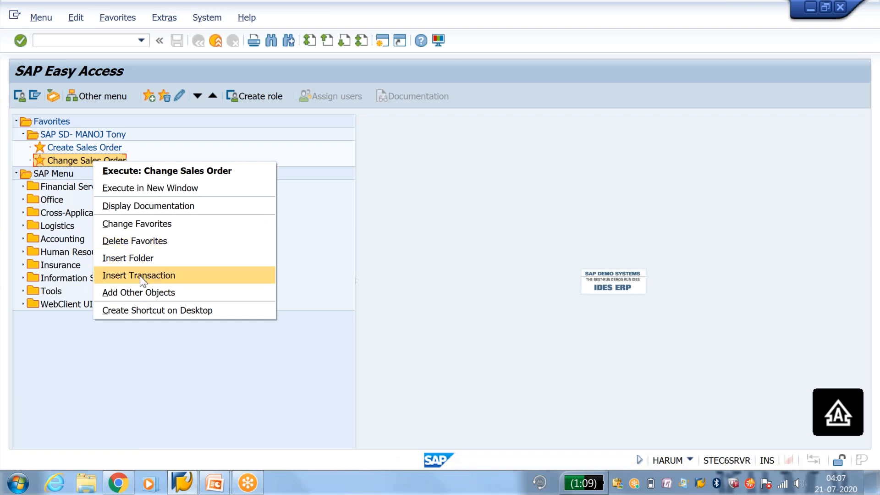
click(140, 275)
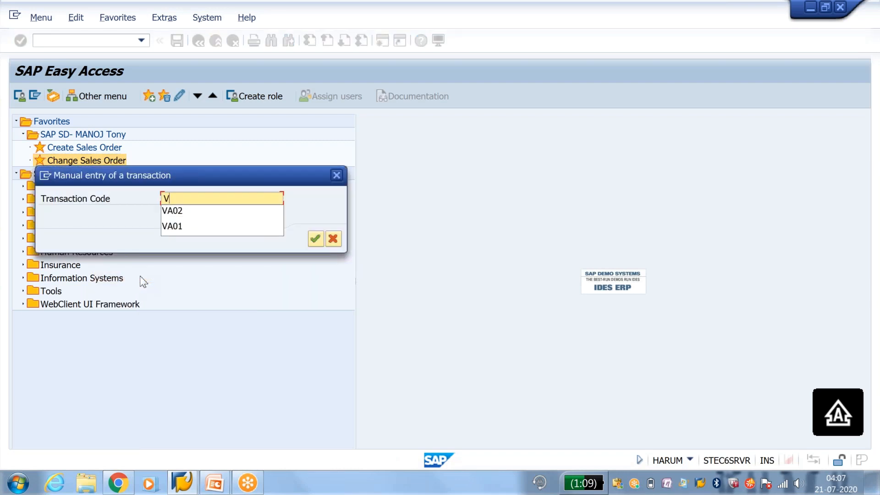
text(VA03)
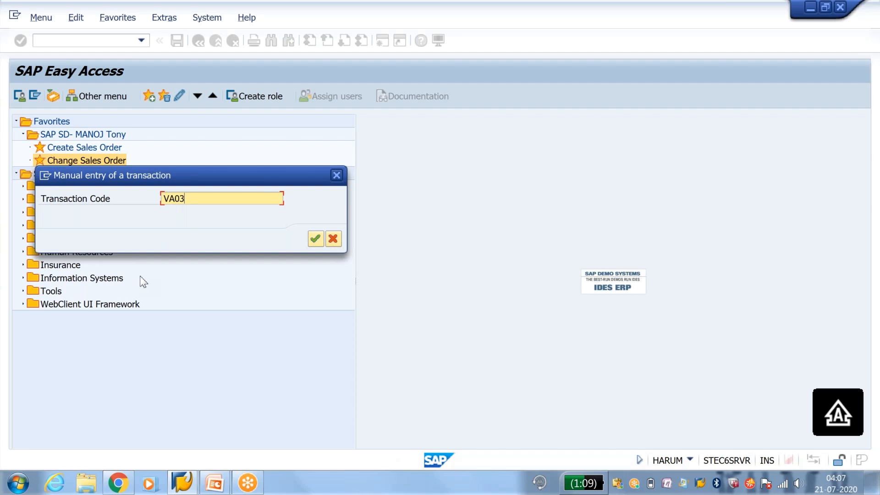
key(Return)
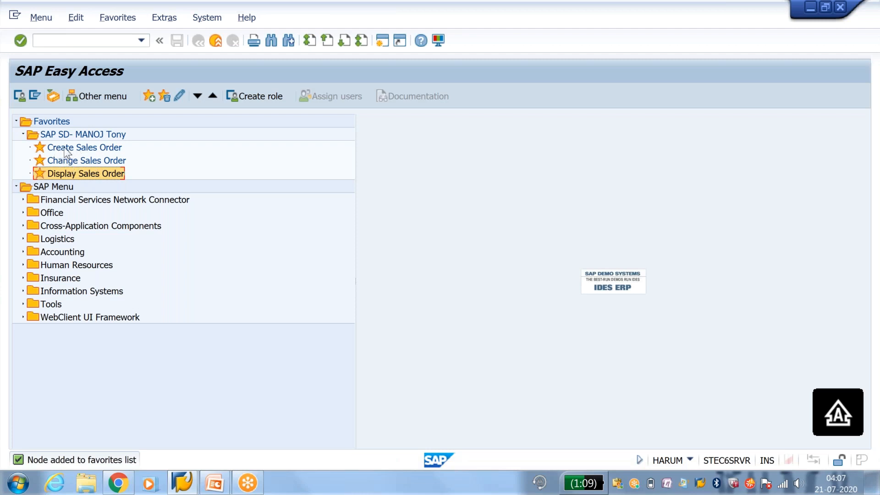
View the technical details of the Display Sales Order favorite and close them.
click(169, 21)
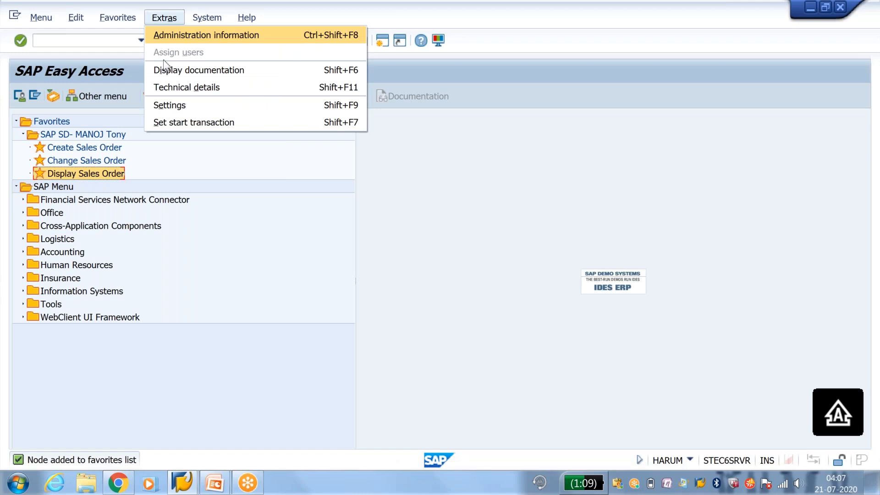
click(184, 89)
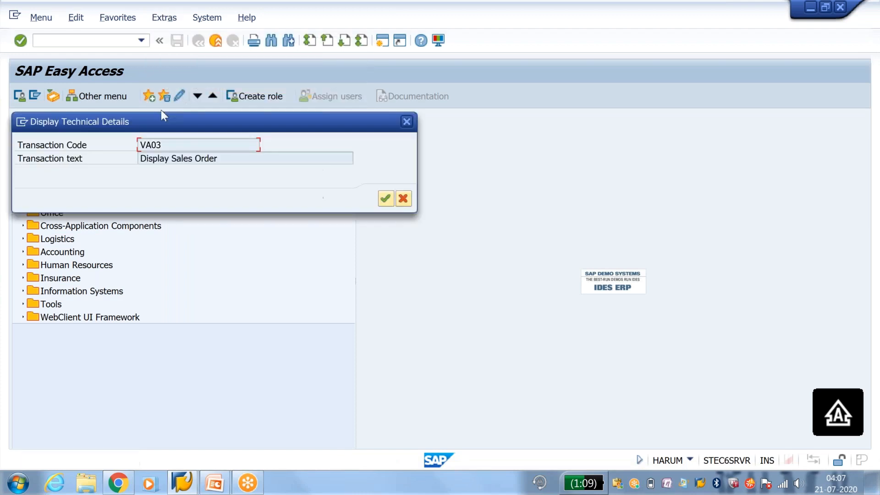
click(406, 122)
Enable Display Technical Names in the SAP Easy Access settings and expand the SAP SD favorites folder.
click(160, 17)
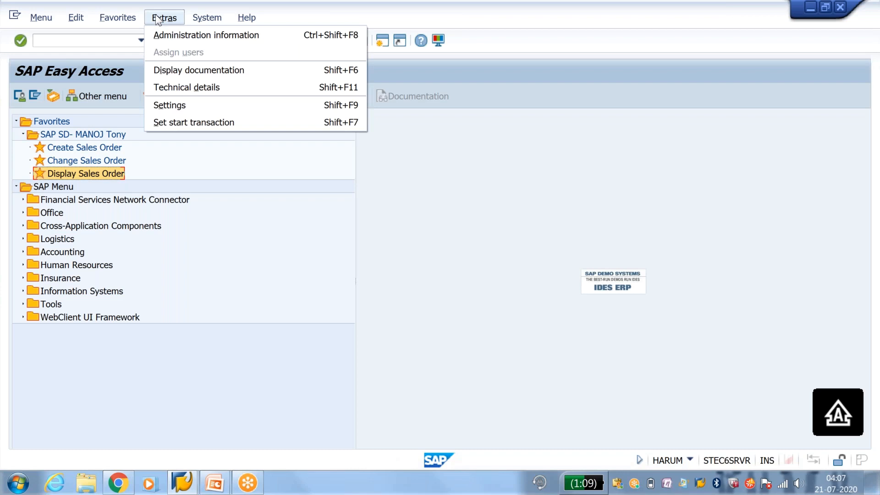
click(184, 87)
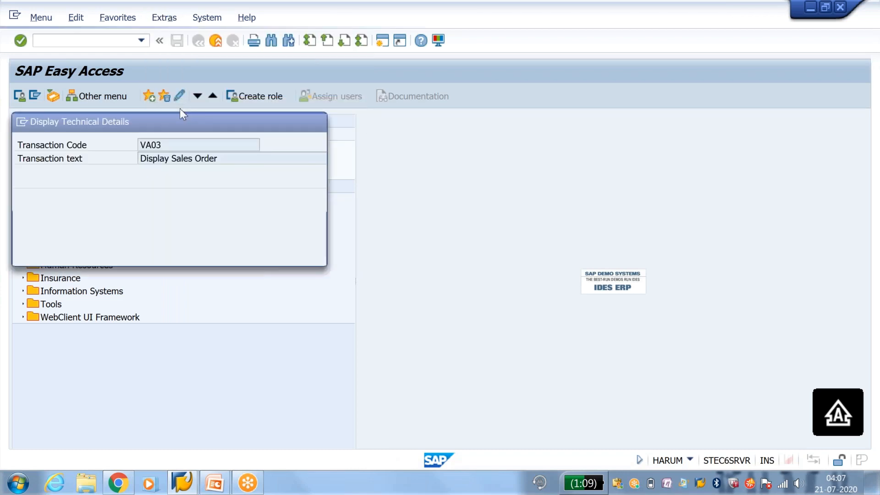
click(31, 225)
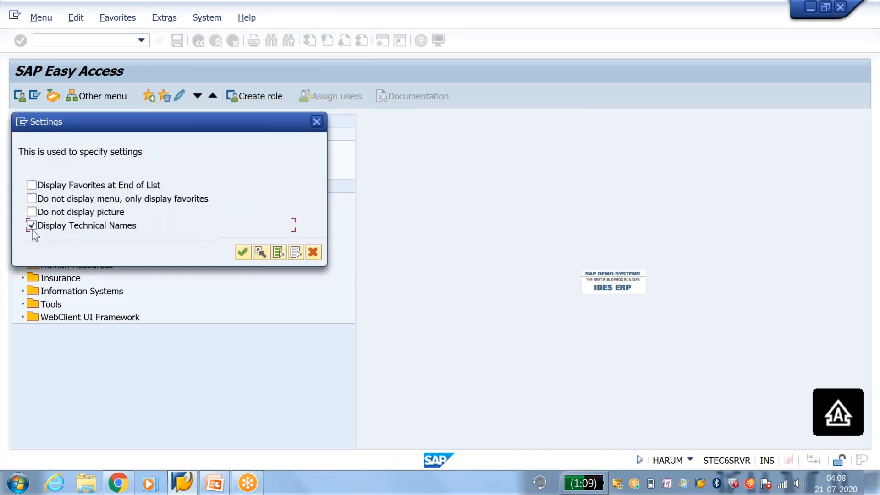
click(243, 259)
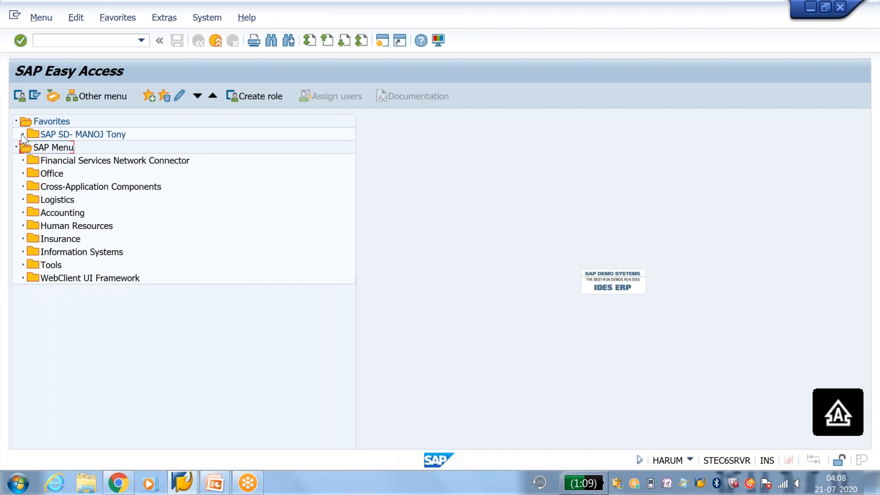
click(23, 134)
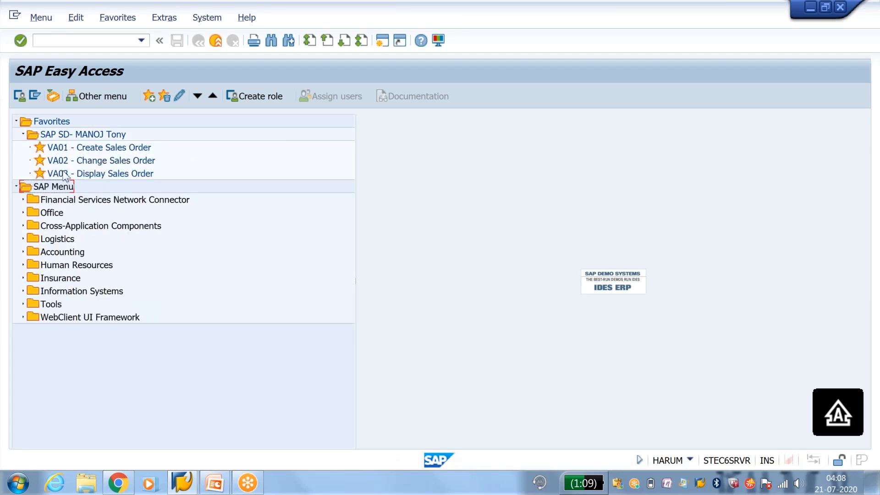
Add a "Web address or file" object to the SAP SD folder, with the text "SAP SD BY" followed by the person's name.
click(83, 135)
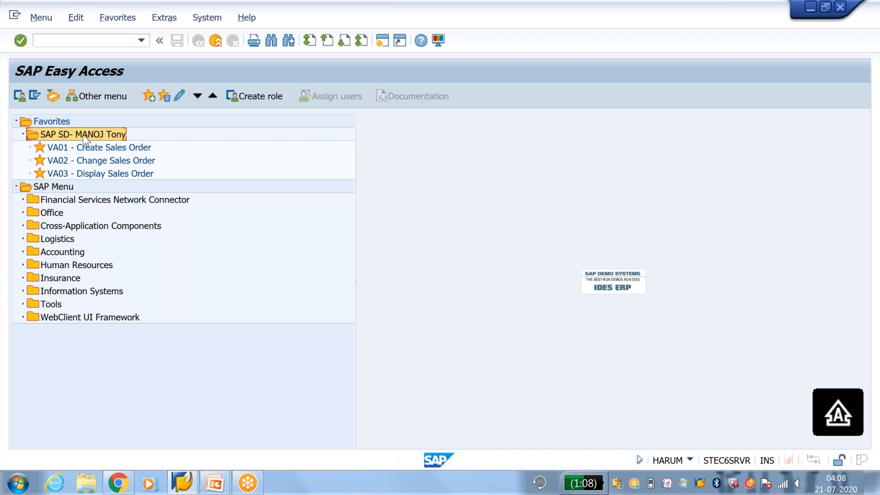
right_click(83, 134)
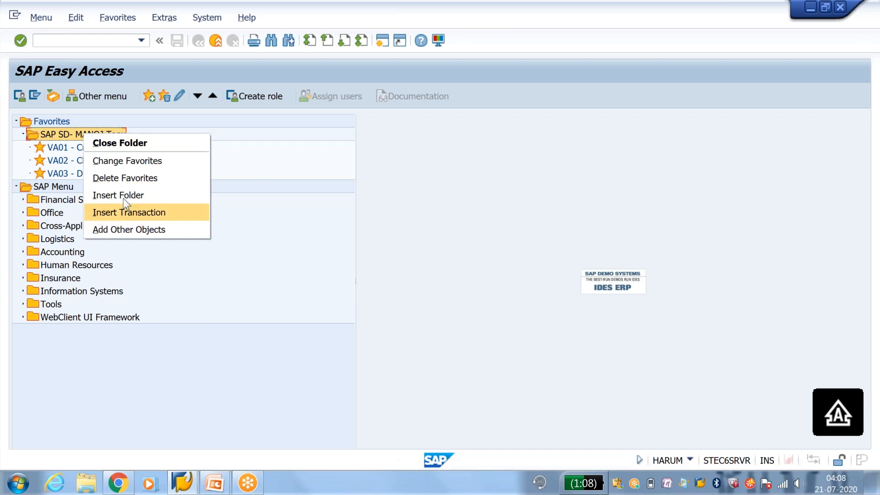
click(126, 228)
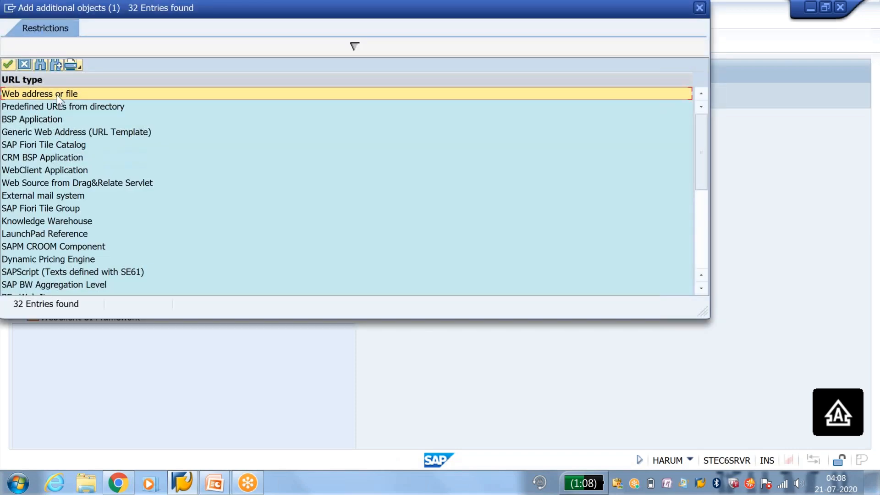
double_click(59, 97)
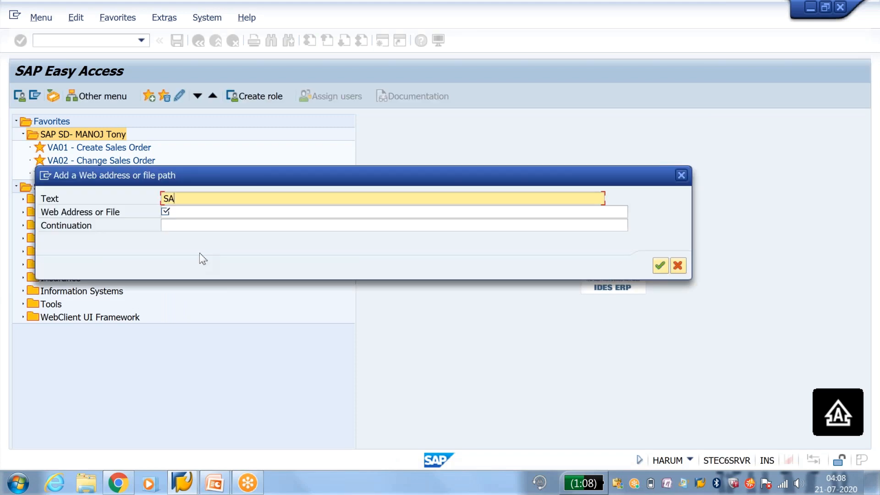
text(SAP SD BU)
key(BackSpace)
text(Y Manoj Tony)
key(Tab)
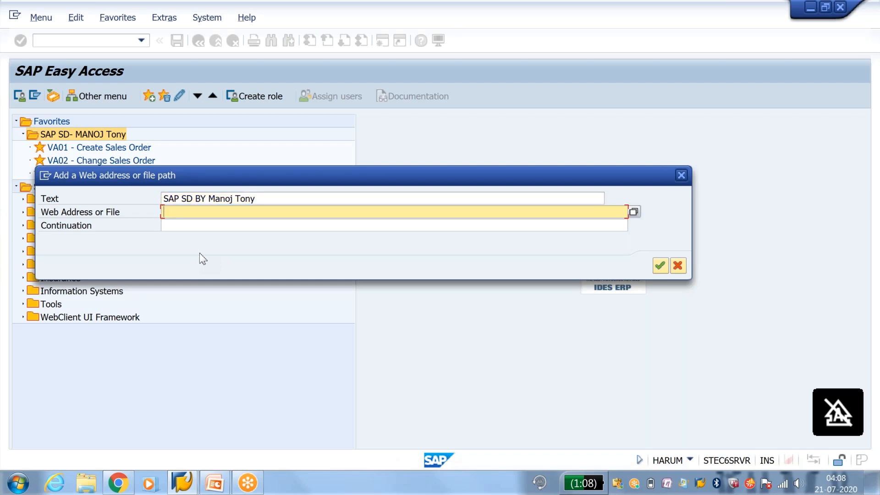
Copy the SAP SD training channel's YouTube URL from Chrome and return to the SAP web address dialog.
click(118, 483)
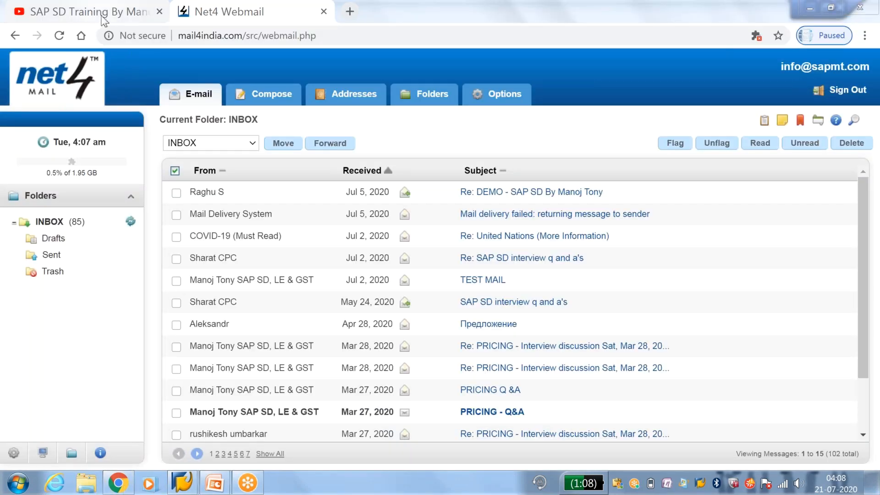
click(104, 20)
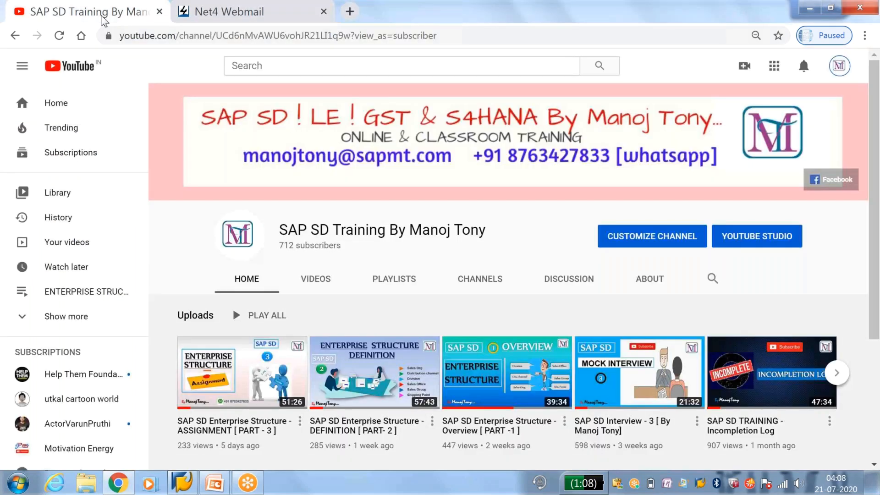
click(151, 35)
key(ctrl+c)
key(alt+Tab)
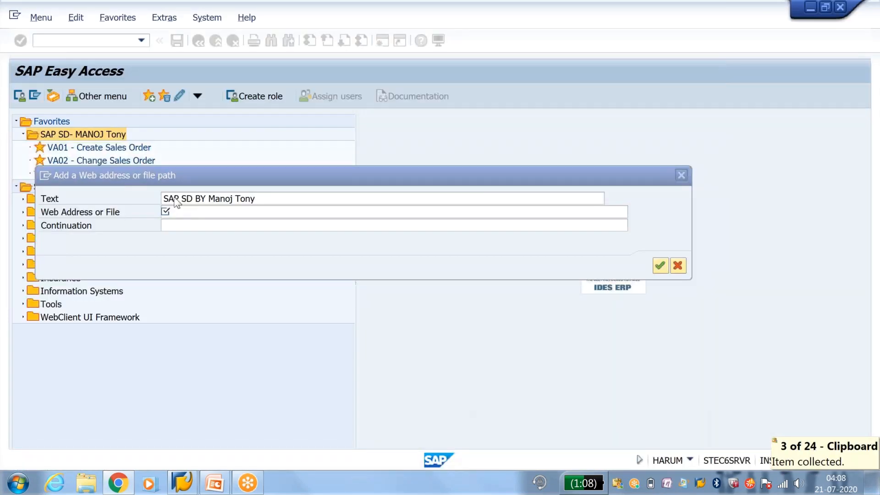
click(192, 213)
key(ctrl+v)
click(196, 212)
key(BackSpace)
key(BackSpace)
key(BackSpace)
key(BackSpace)
key(BackSpace)
key(BackSpace)
key(BackSpace)
key(BackSpace)
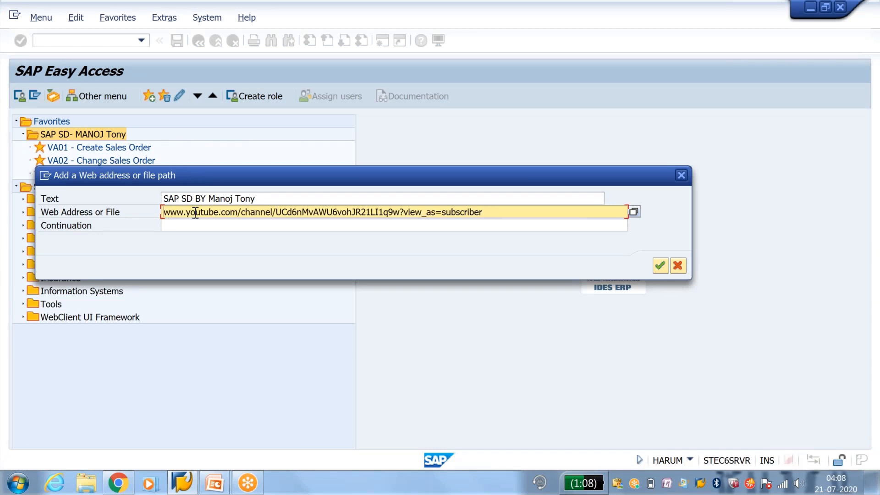
click(661, 267)
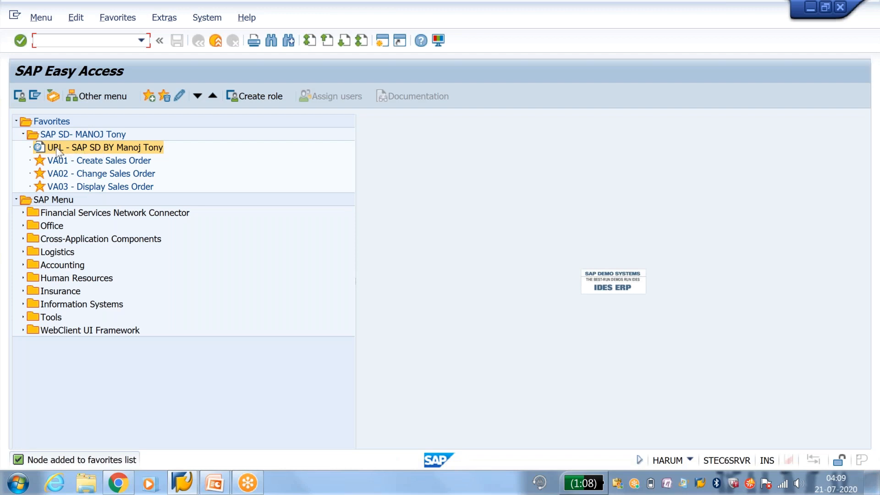
Launch the new URL favorite, allow the security request, and close the original YouTube channel tab in Chrome.
double_click(74, 152)
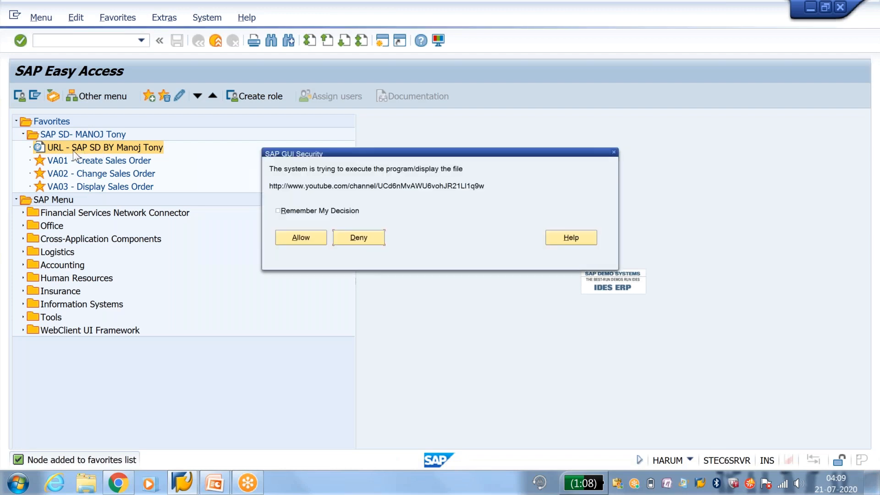
click(290, 239)
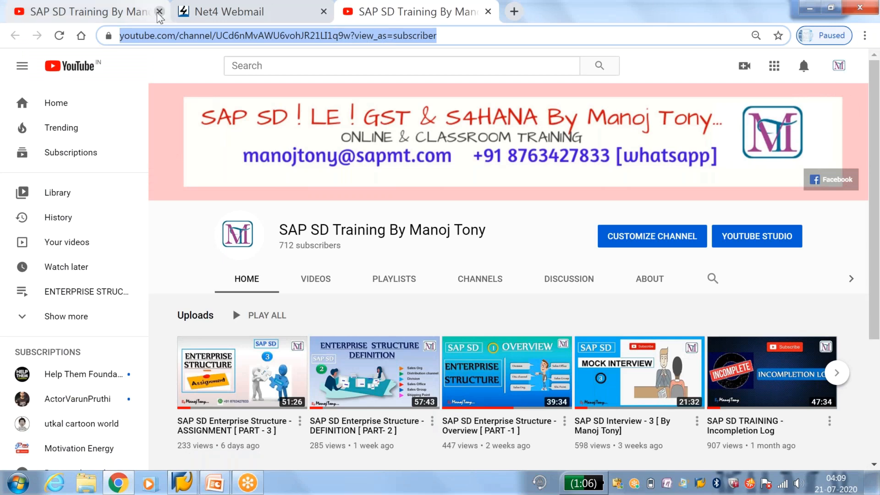
click(159, 11)
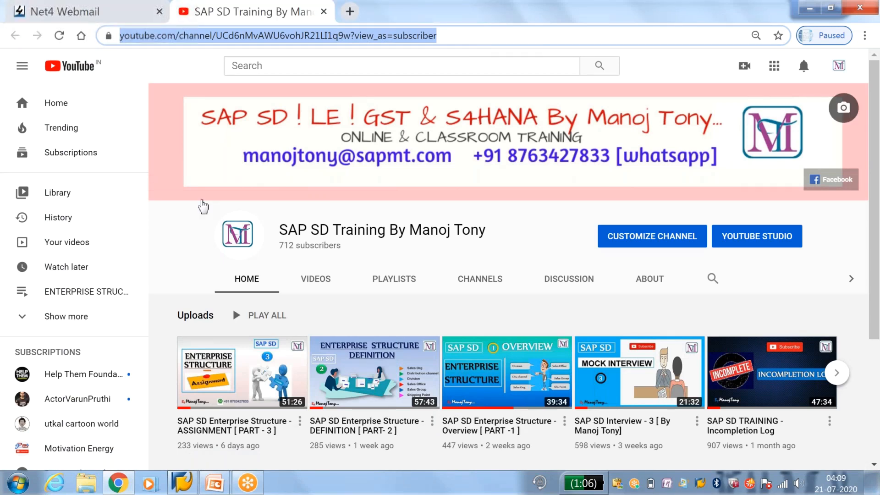
Launch the URL favorite again from SAP, allow the request, and close the Net4 Webmail and duplicate YouTube tabs.
key(alt+Tab)
double_click(108, 150)
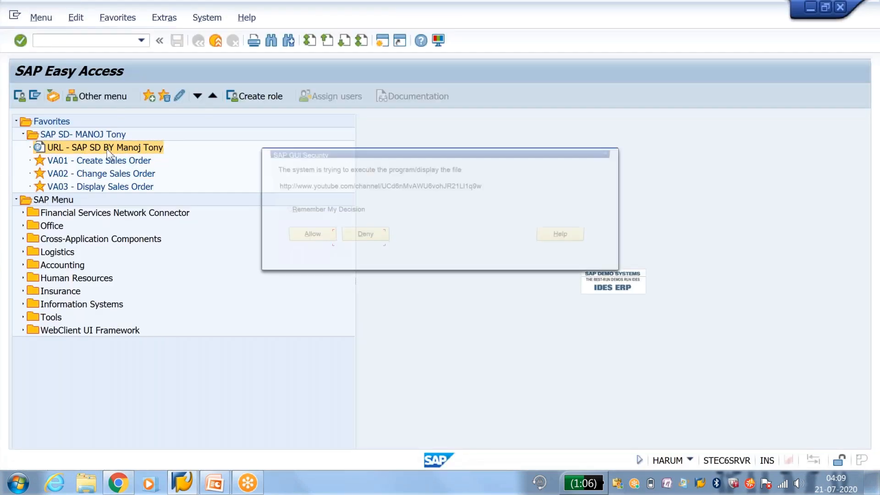
click(299, 238)
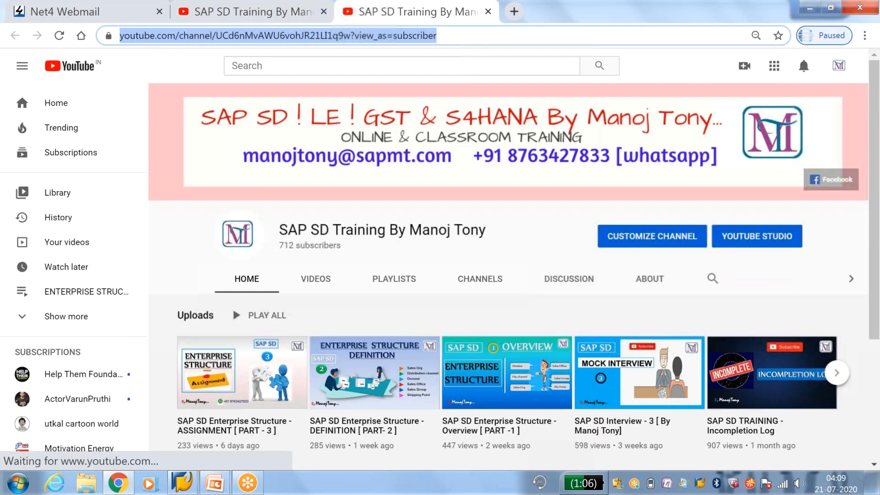
click(160, 12)
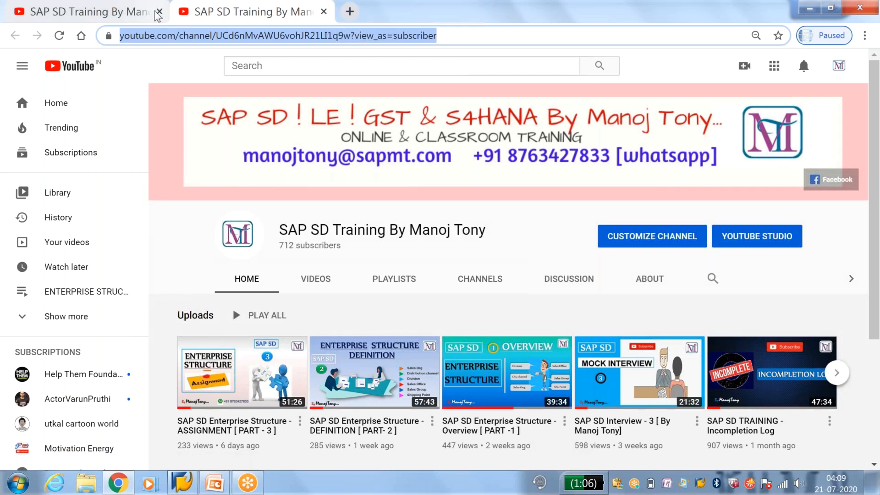
click(159, 12)
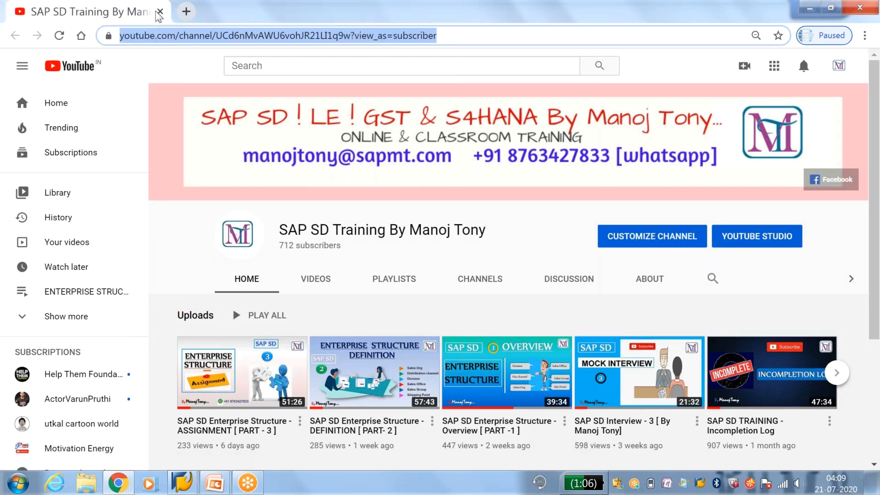
Load google.com in a new Chrome tab, search for "net4mail", and open the Net4 webmail sign-in page.
click(185, 11)
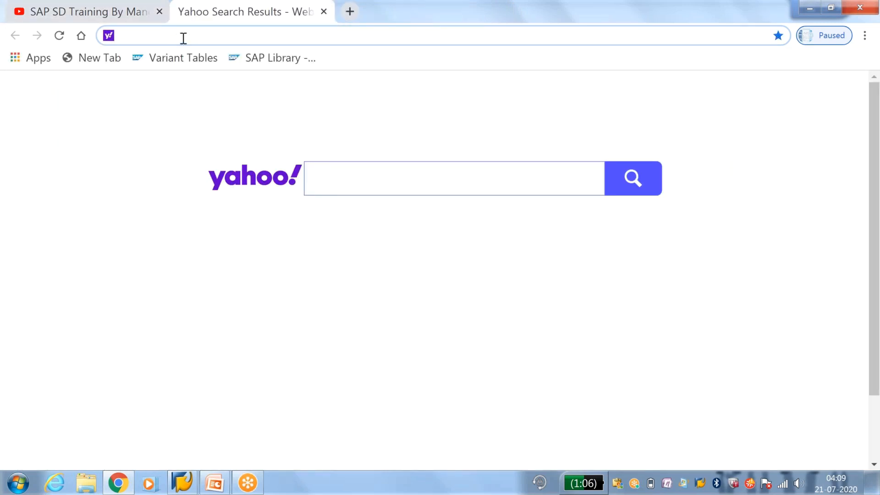
text(google.com)
key(Return)
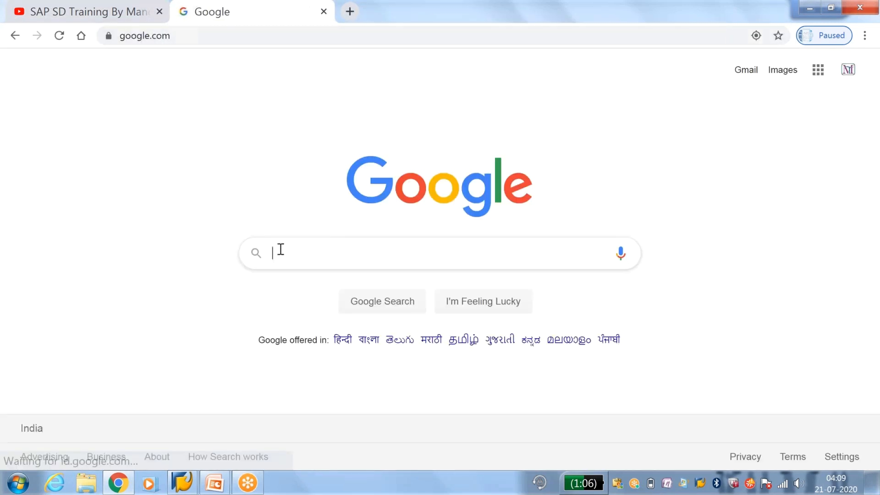
text(ne)
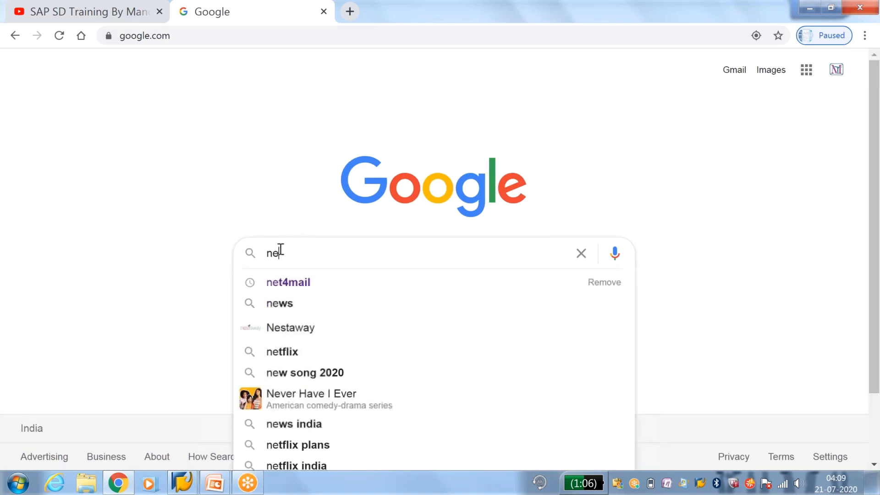
key(Down)
key(Return)
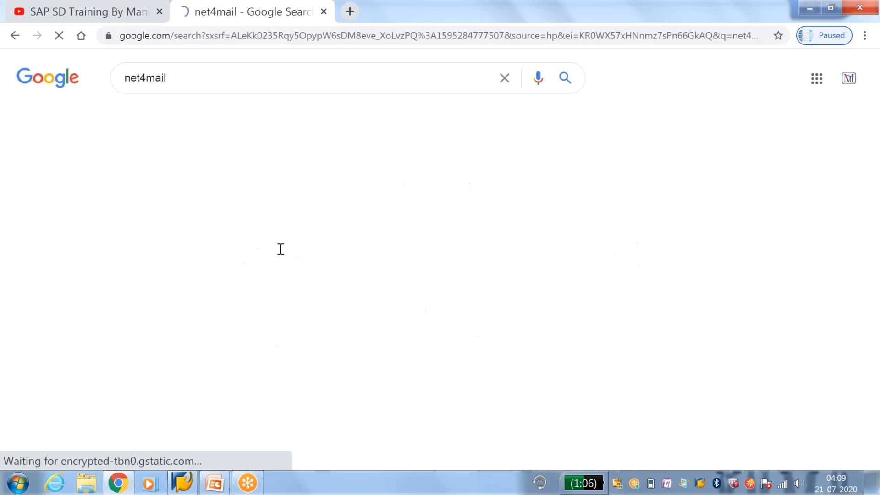
click(160, 193)
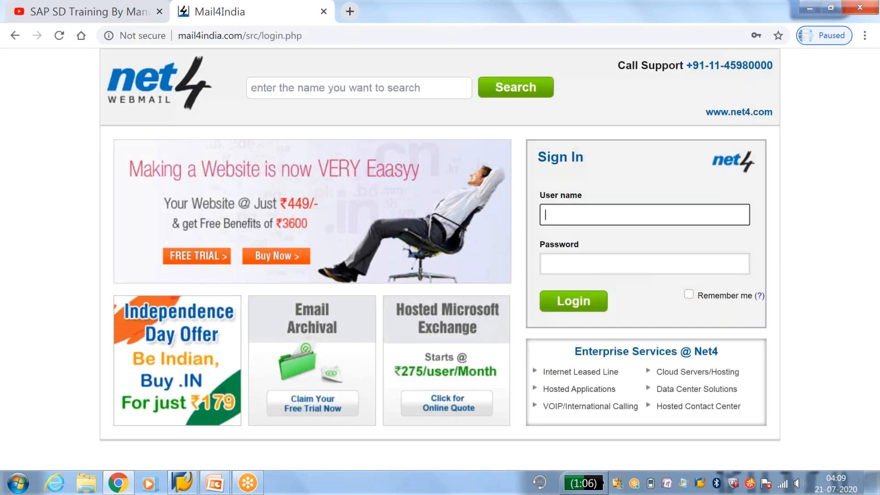
Fill in the webmail user name and password from the saved login and sign in to the inbox.
text(it)
key(BackSpace)
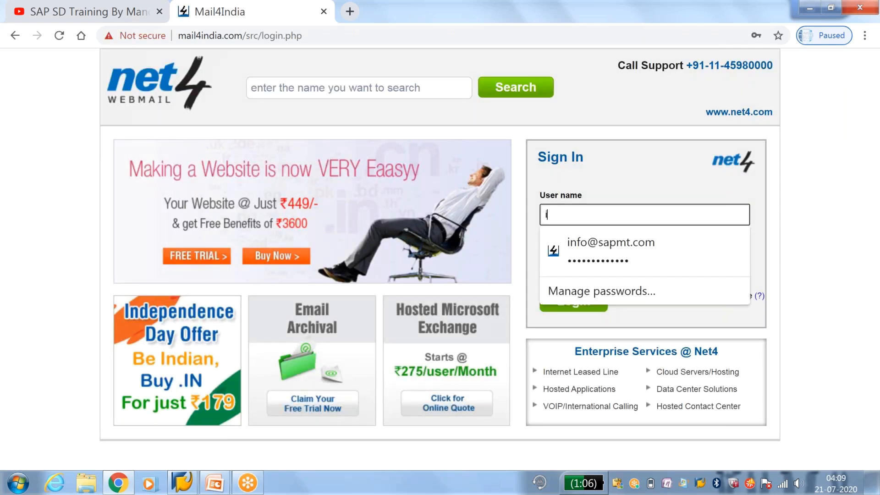
key(Down)
key(Return)
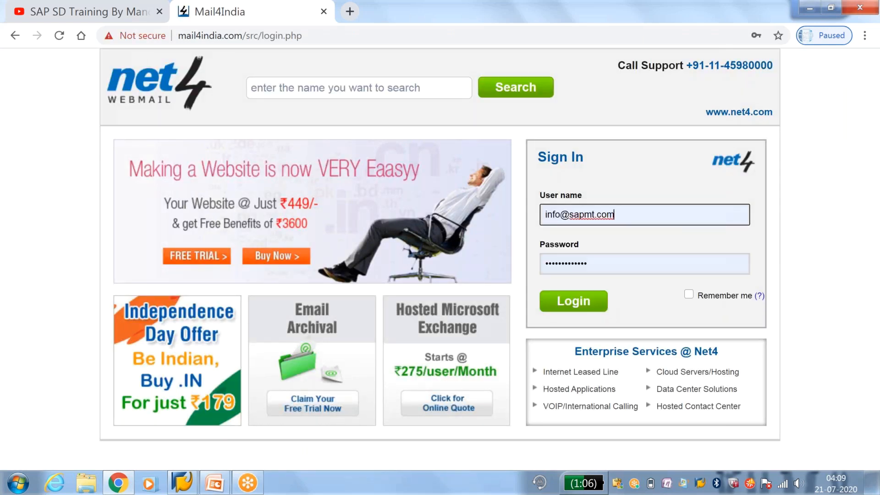
click(558, 302)
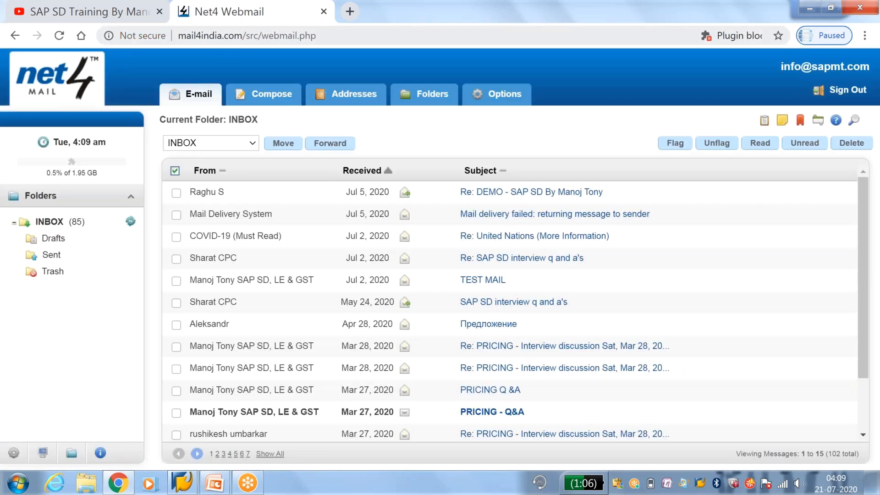
Copy the webmail inbox's web address and switch to the SAP Easy Access window.
key(ctrl+l)
key(ctrl+c)
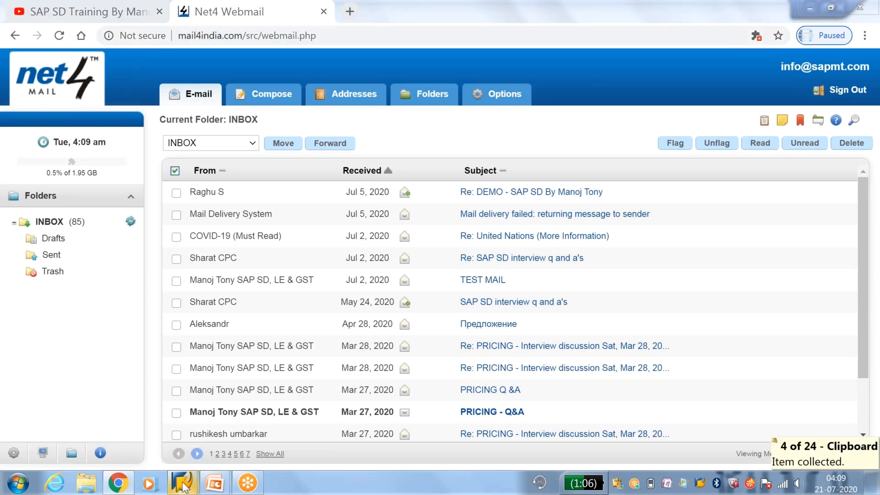
mouse_move(184, 486)
click(257, 403)
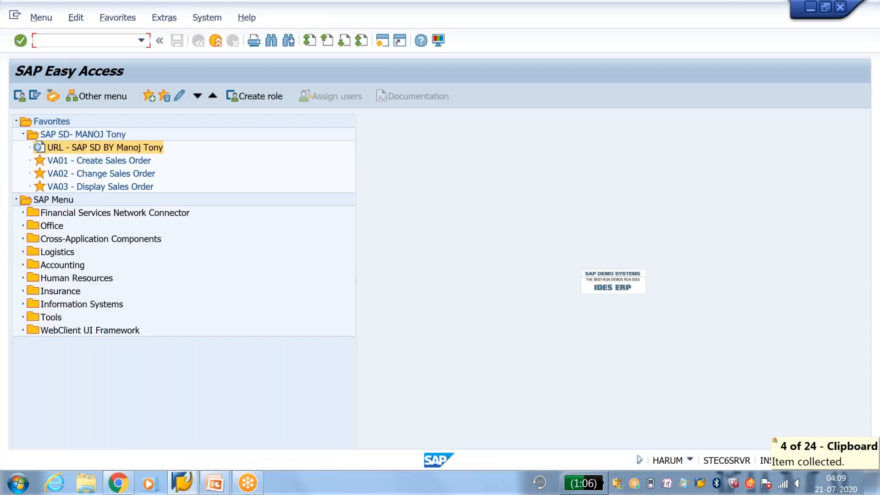
Start adding another object of type External mail system to the SAP SD favorites folder.
click(83, 135)
right_click(84, 135)
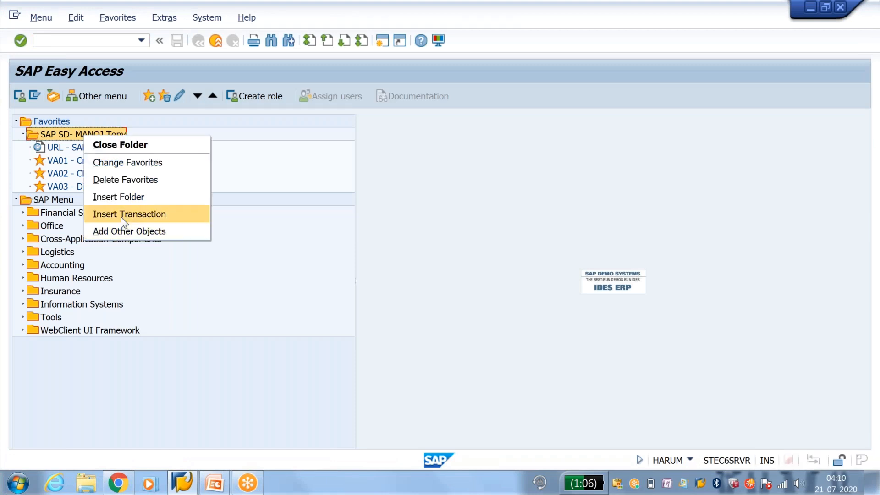
click(125, 232)
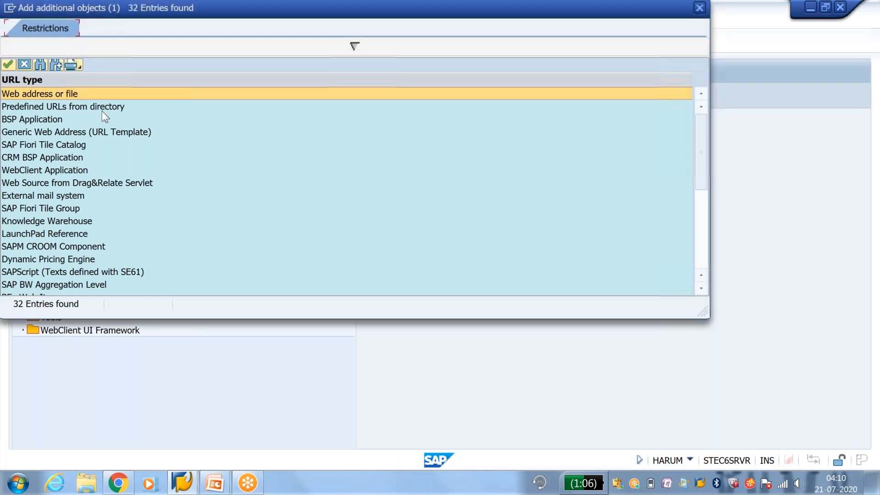
double_click(49, 200)
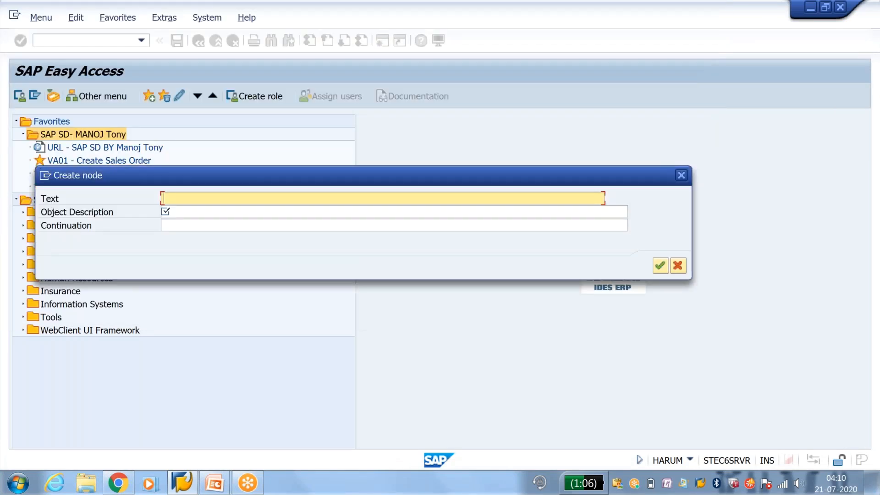
Name the new node "MAIL ID", paste the webmail address as its object description, and save the favorite.
key(Caps_Lock)
text(MAIL ID)
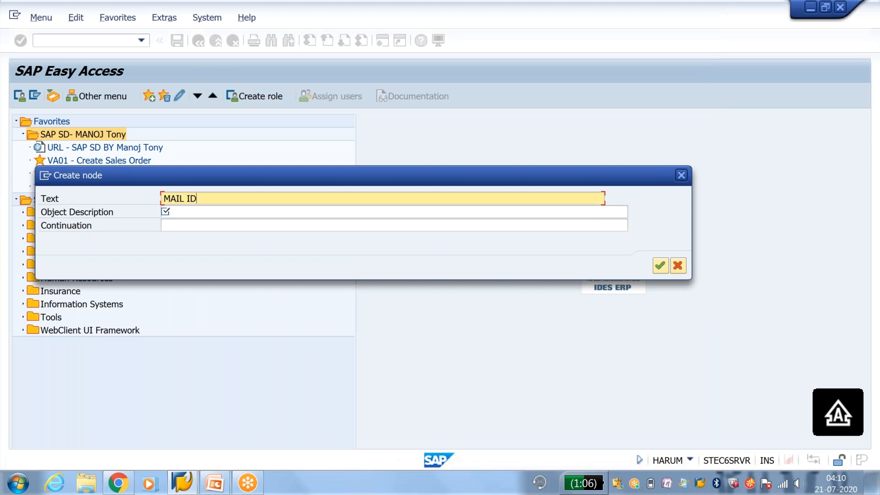
click(178, 211)
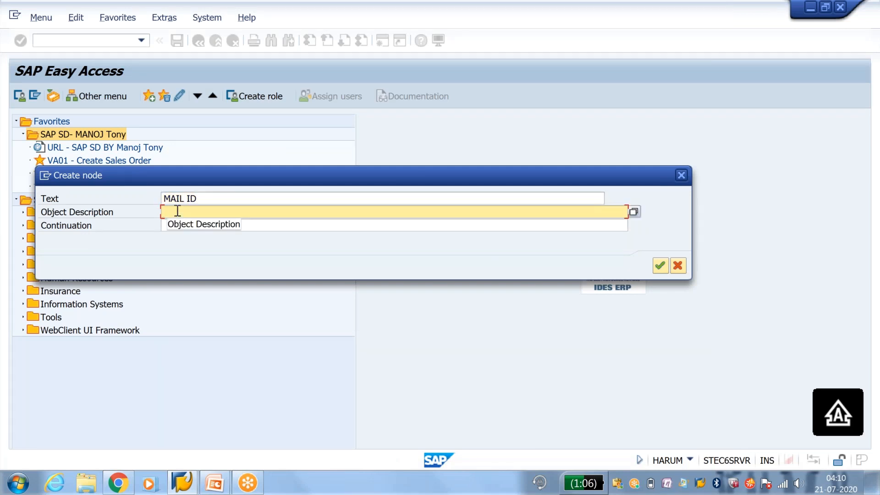
key(ctrl+v)
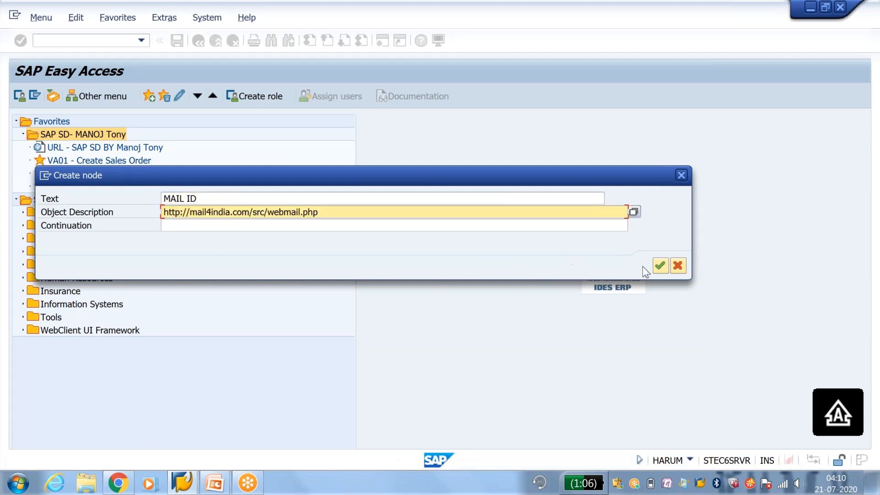
click(660, 266)
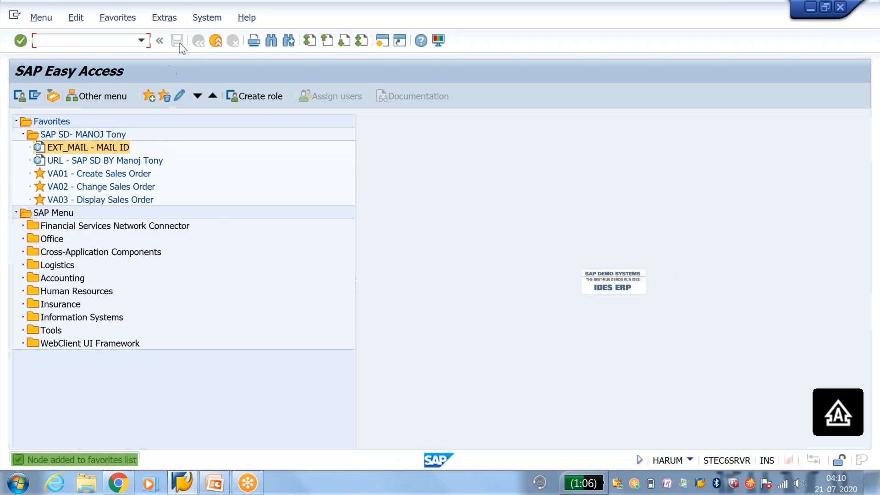
Launch the MAIL ID favorite, allow the security request, and minimize Chrome to return to SAP.
double_click(77, 147)
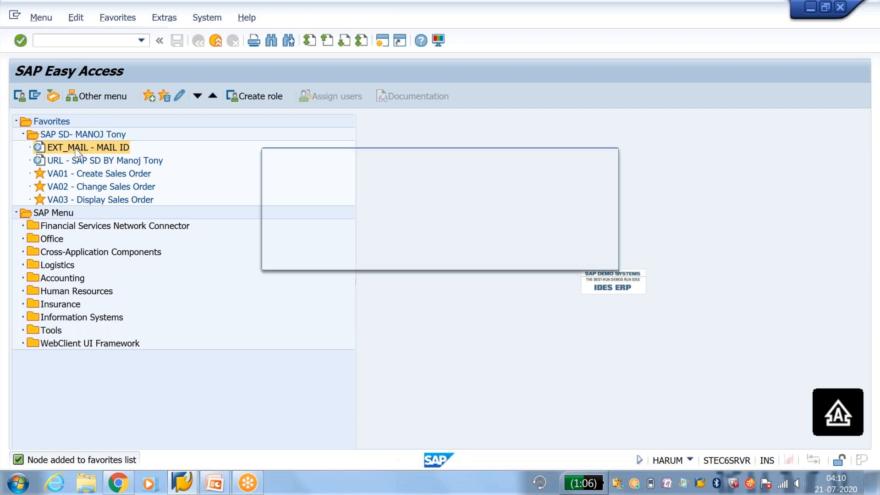
click(291, 239)
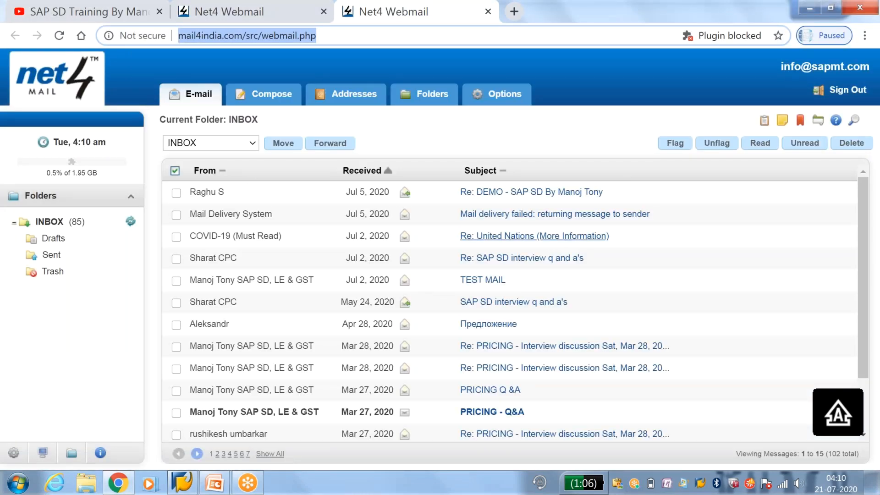
click(808, 10)
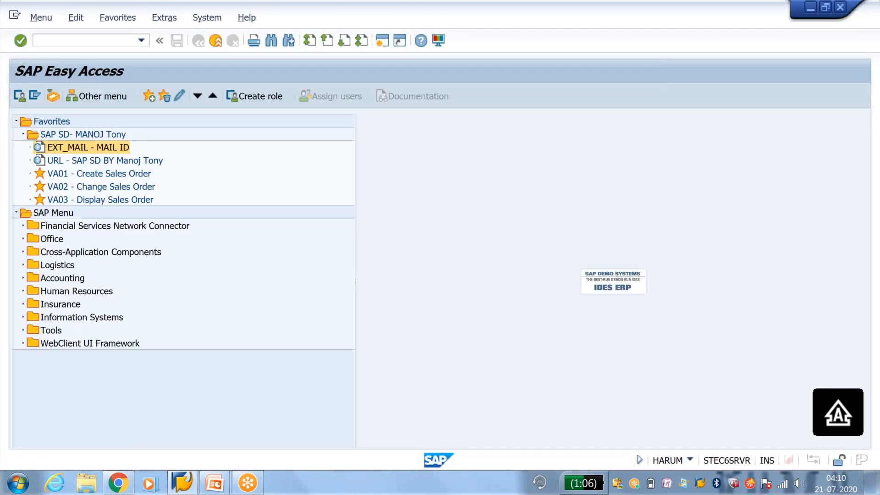
Switch to the running PowerPoint slide show and advance past the "Add Favorites" slide.
click(215, 483)
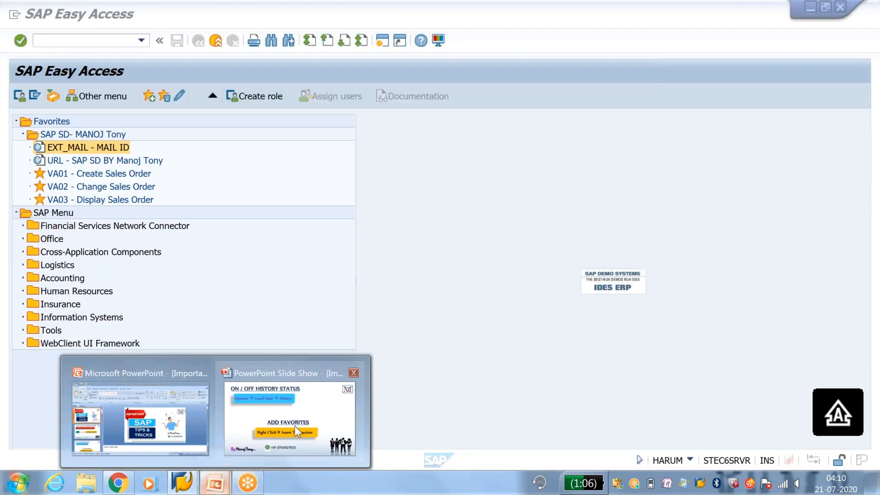
click(295, 426)
click(295, 425)
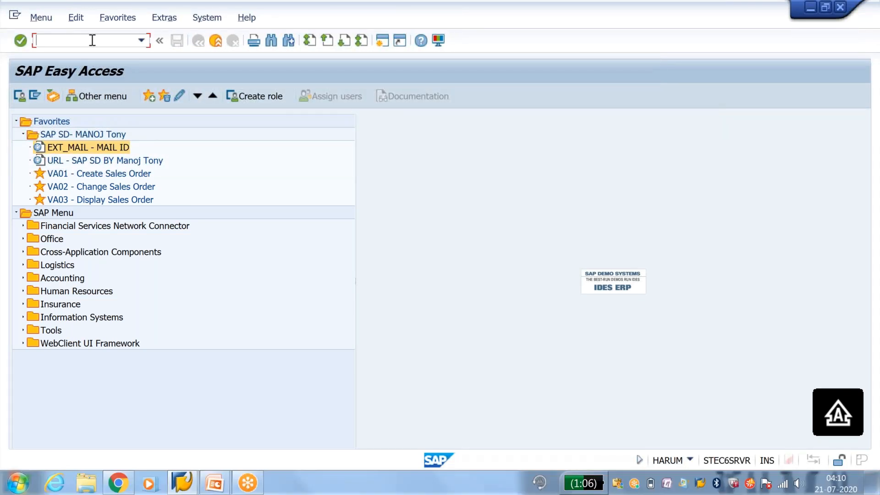
Run transaction /NXD02 in SAP and set the company code to J100 for the customer change.
text(/NXD02)
key(Return)
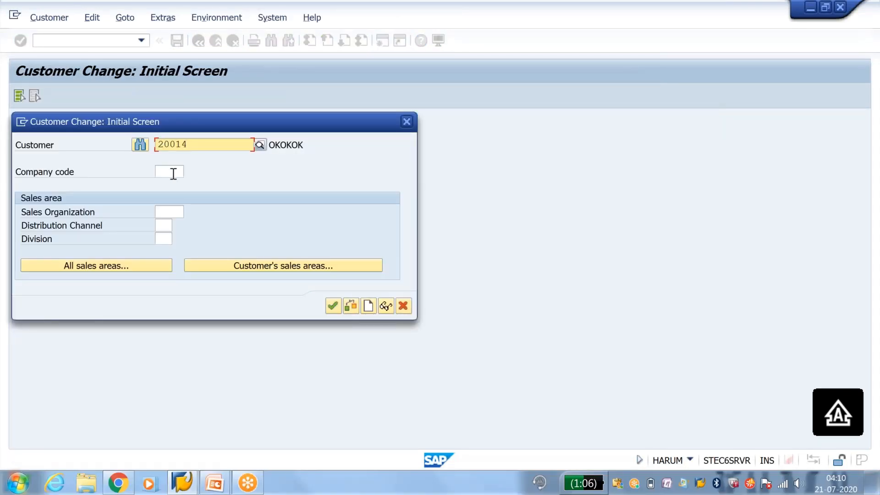
click(174, 174)
text(J100)
key(Tab)
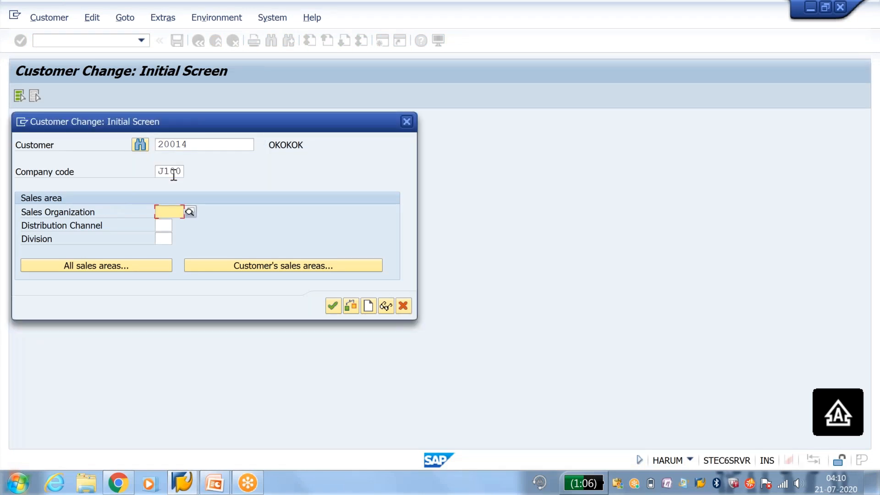
Choose one of the customer's sales areas and open the customer's general address data at the Communication section.
click(257, 269)
double_click(232, 210)
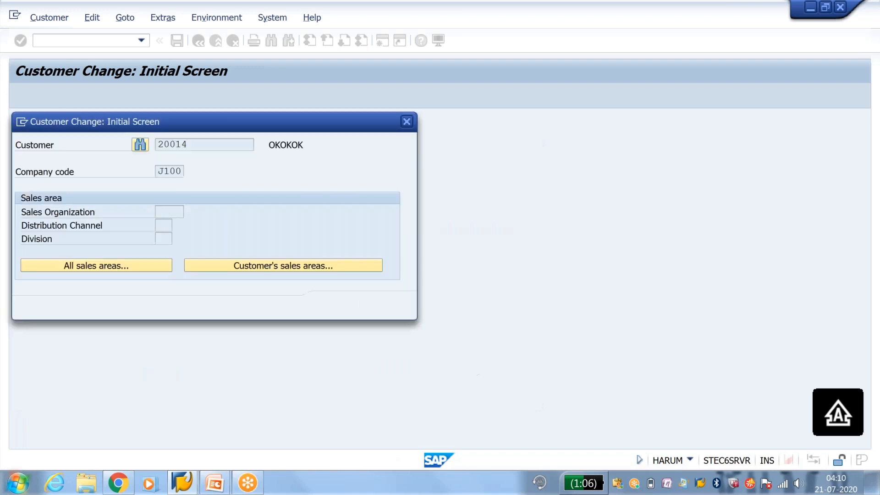
key(Return)
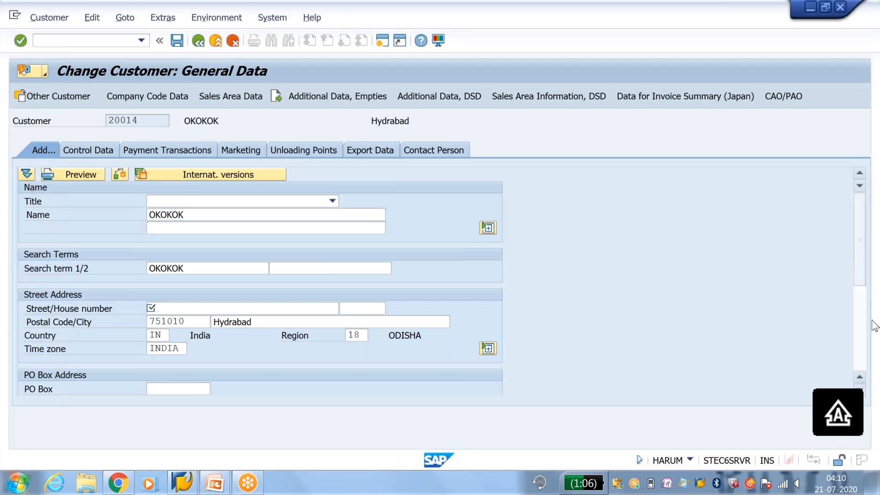
scroll(870, 325, down, 3)
scroll(871, 348, up, 3)
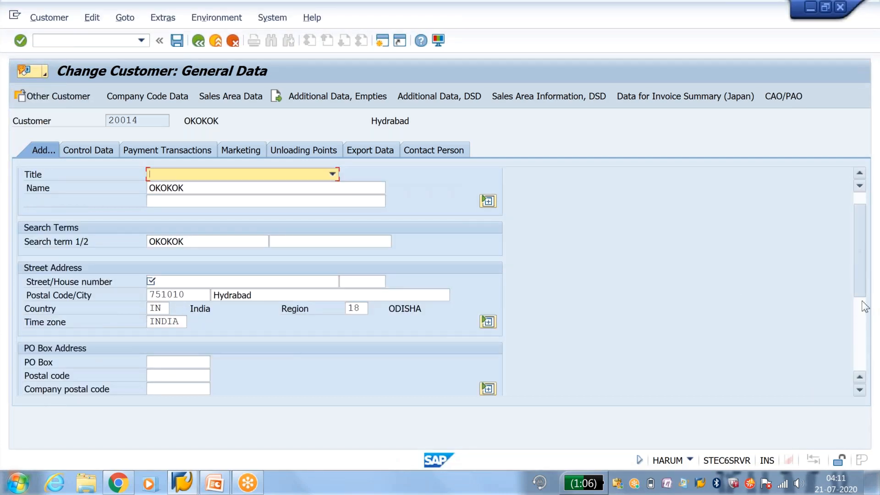
scroll(864, 326, down, 3)
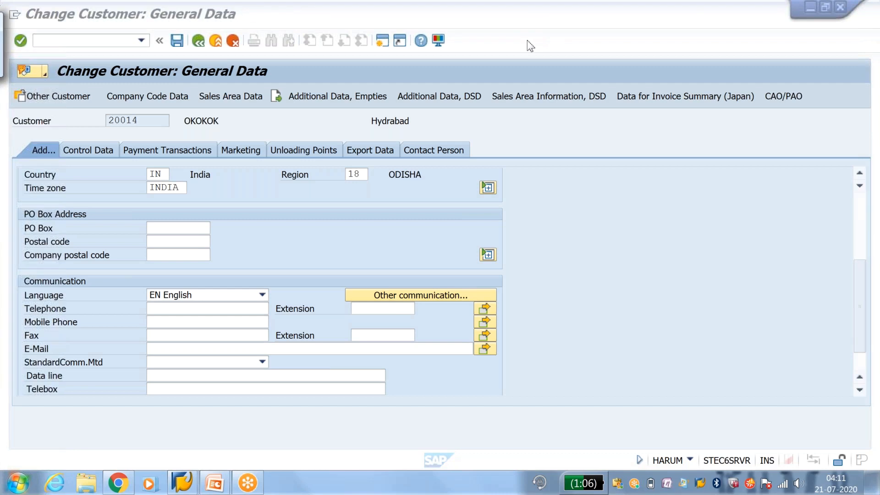
Annotate the screen by circling the Fax label and handwriting an underlined "Customer Notes" in the empty area beside the fields.
drag(53, 322, 9, 328)
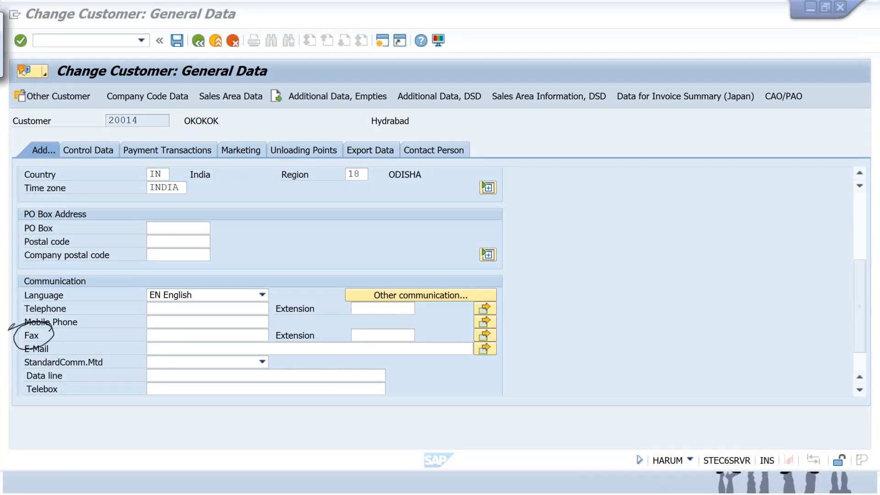
mouse_move(576, 284)
mouse_down()
mouse_move(574, 300)
mouse_move(582, 291)
mouse_up()
mouse_move(598, 283)
mouse_down()
mouse_move(690, 230)
mouse_move(709, 234)
mouse_move(748, 212)
mouse_move(745, 224)
mouse_up()
drag(578, 311, 732, 238)
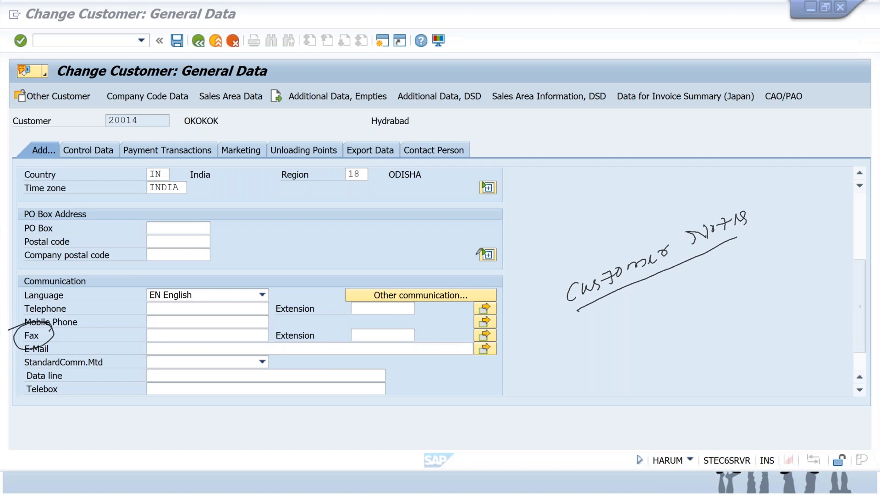
click(560, 339)
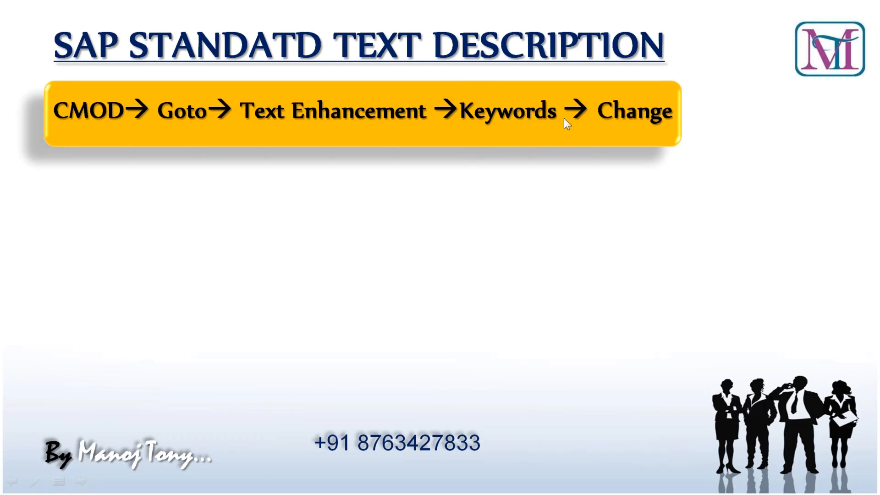
Switch to SAP, run transaction /ncmod and start changing the text enhancements for keywords.
key(alt+Tab)
text(/ncm)
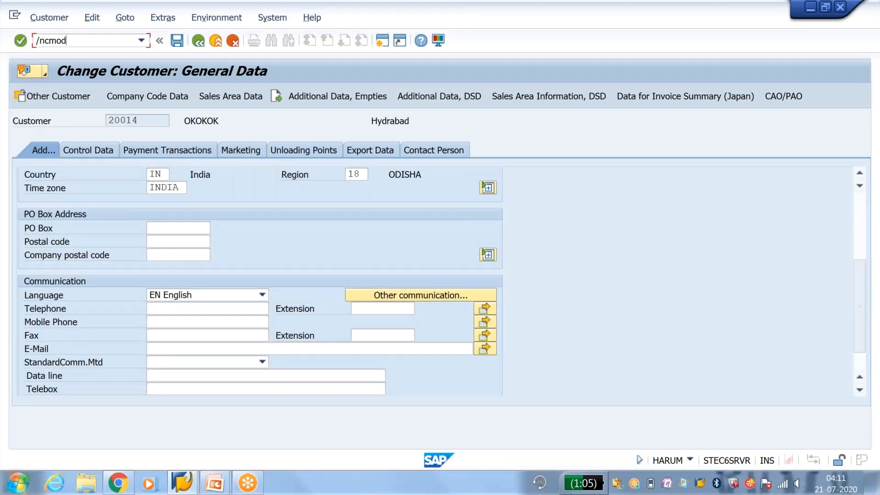
key(Return)
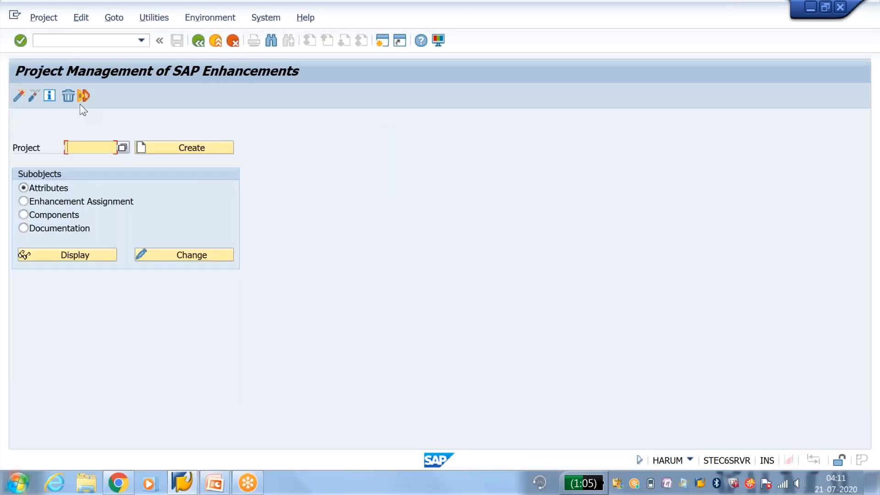
click(115, 18)
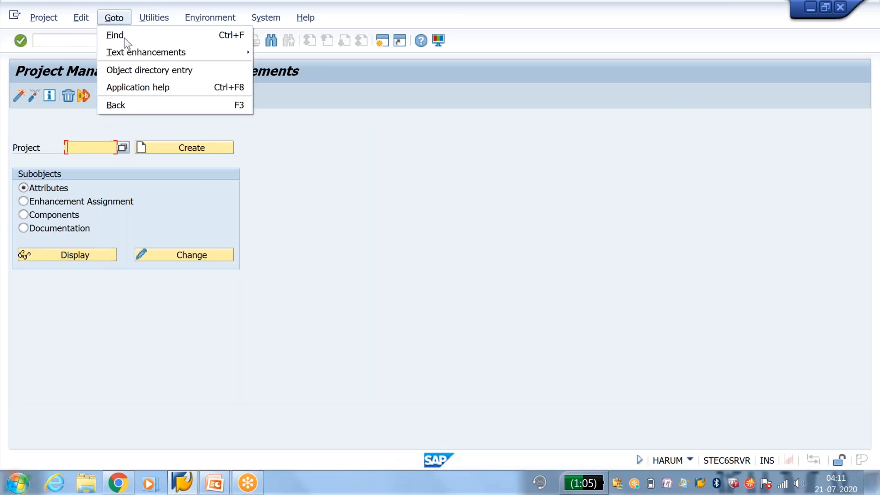
mouse_move(137, 59)
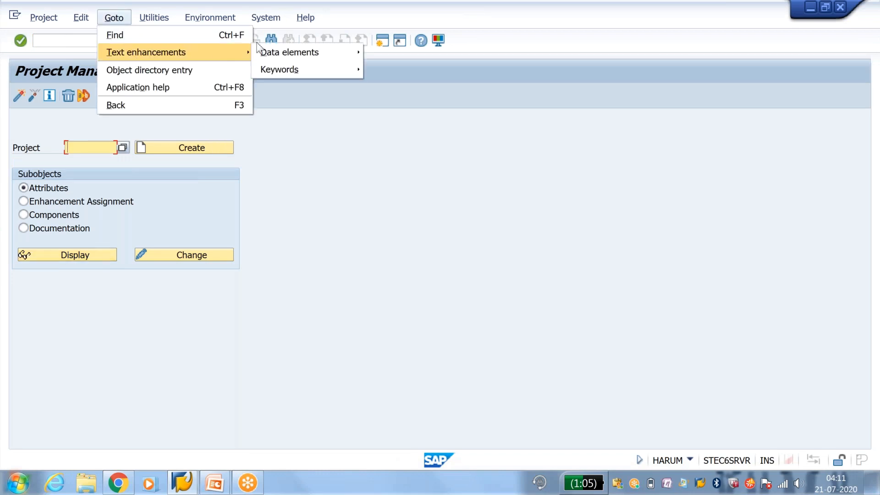
mouse_move(283, 70)
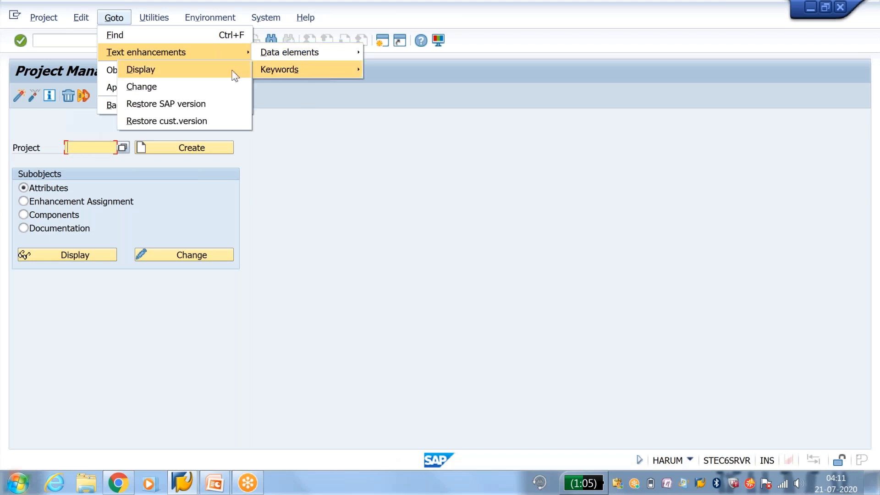
click(185, 87)
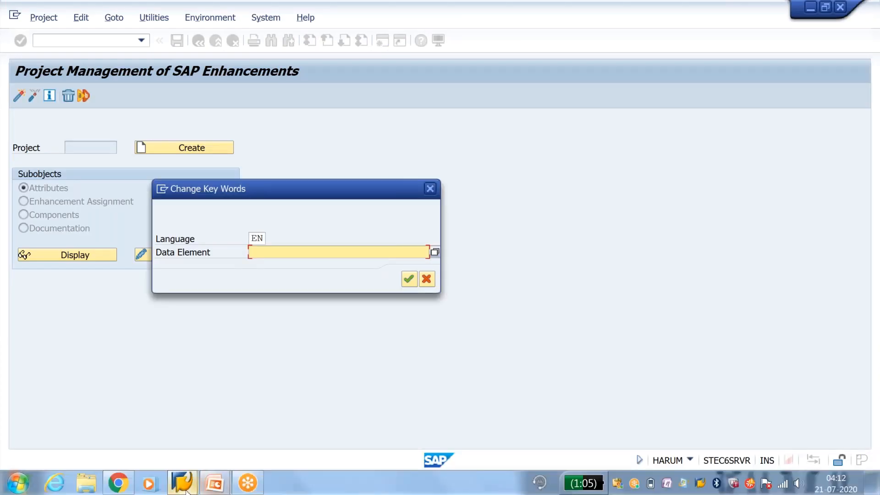
Create a new SAP session, run transaction xd02 and open the preset customer's general data.
click(187, 489)
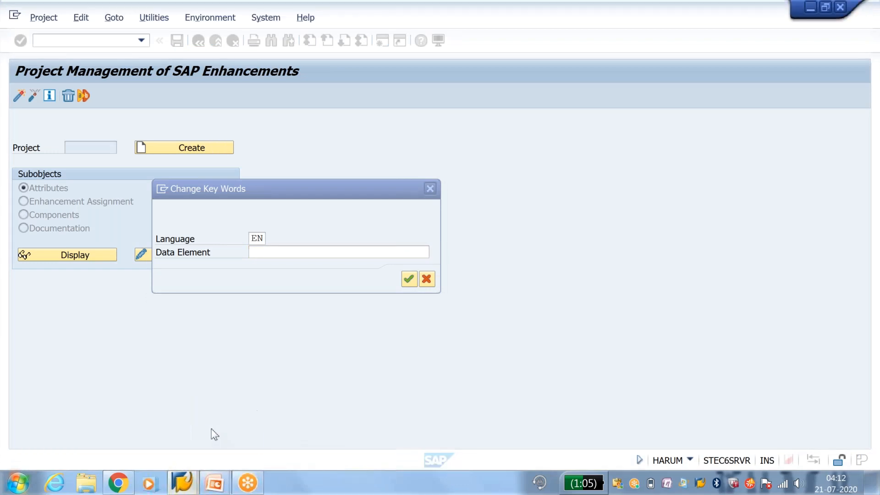
click(247, 253)
click(162, 189)
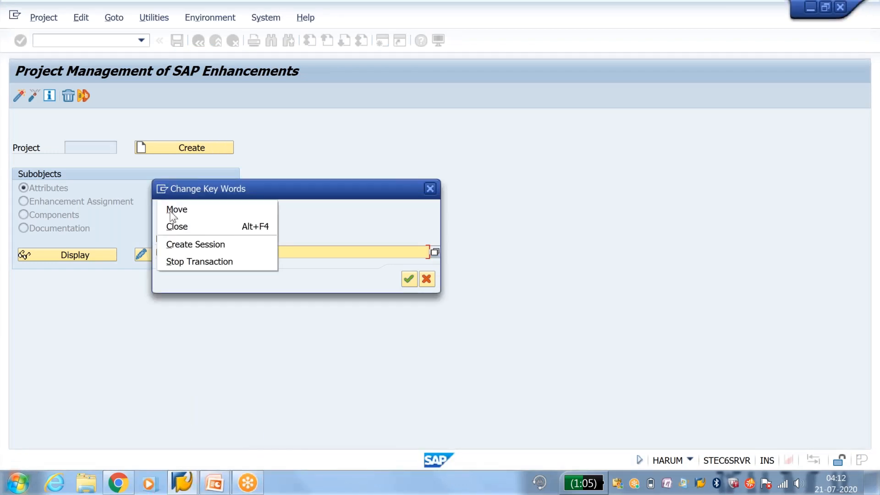
click(206, 251)
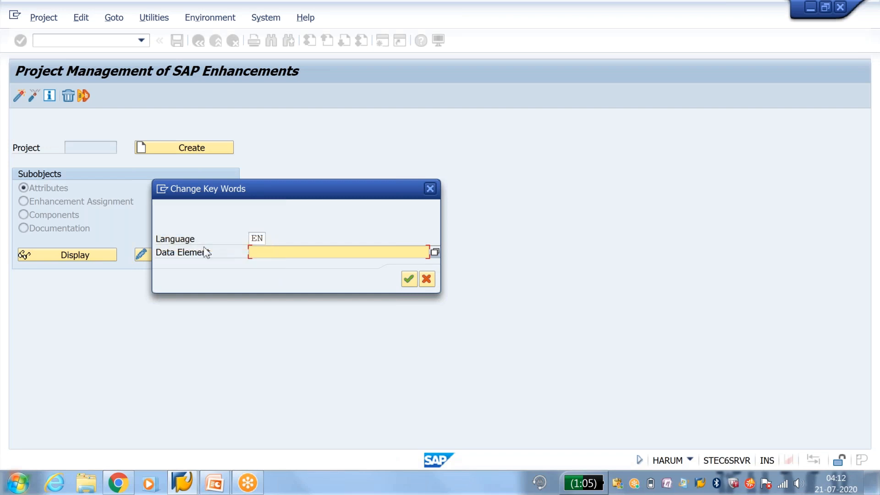
text(xd0)
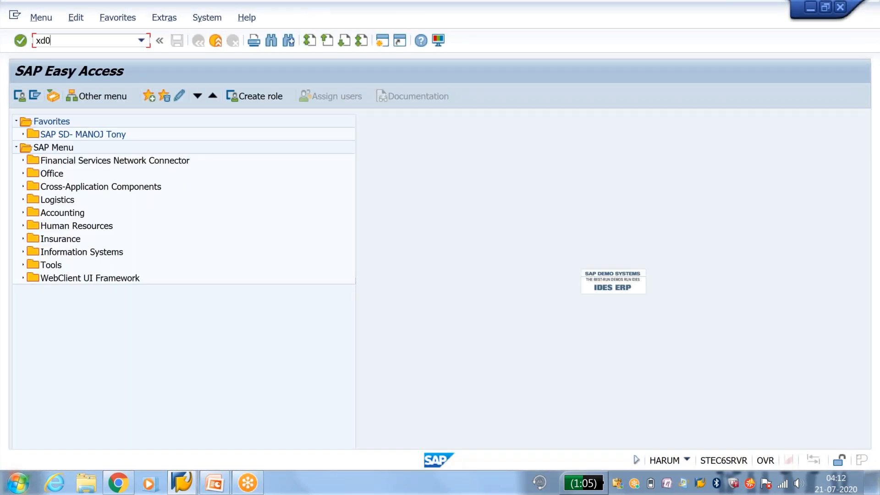
text(2)
key(Return)
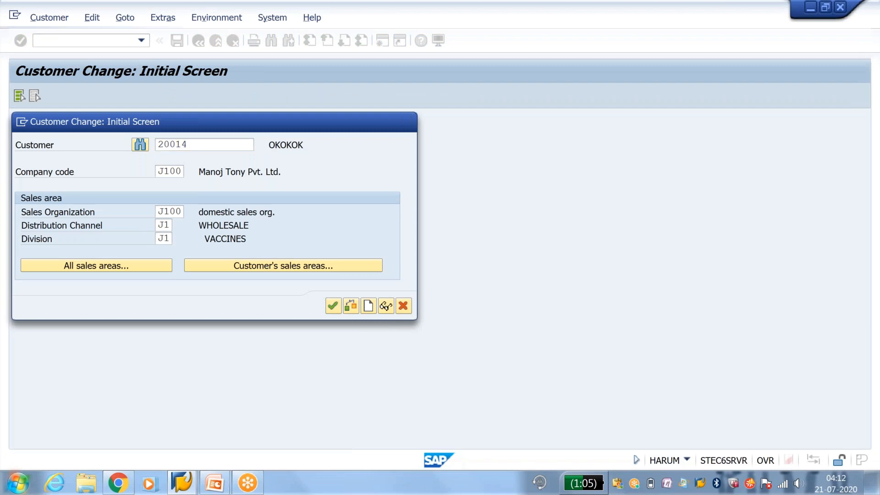
key(Return)
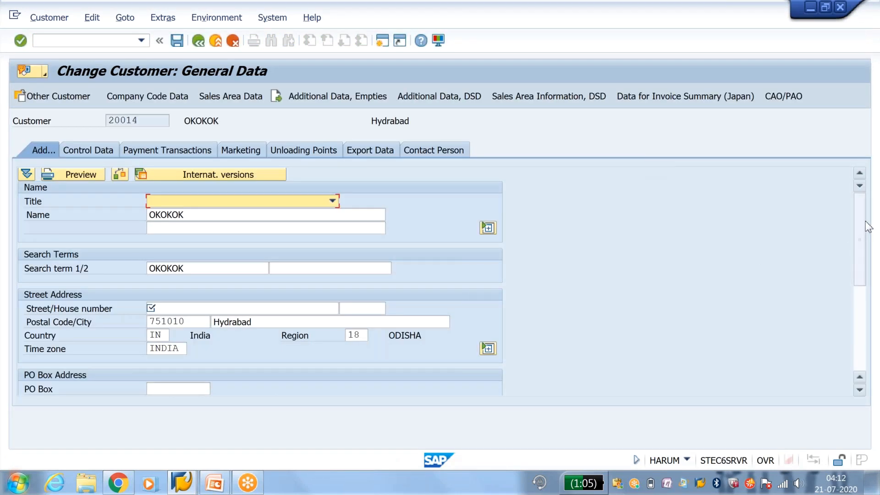
Copy the data element AD_FXNMBR1 from the Fax field's technical information and close the field help.
drag(868, 226, 865, 291)
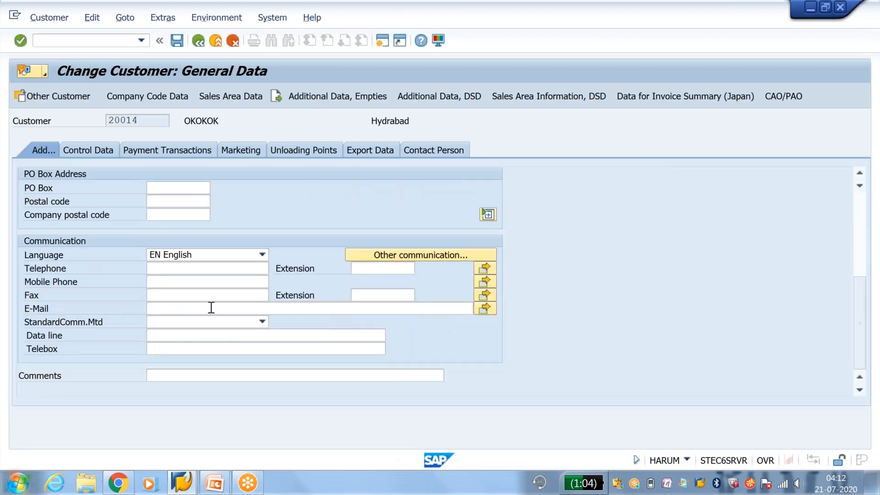
click(170, 295)
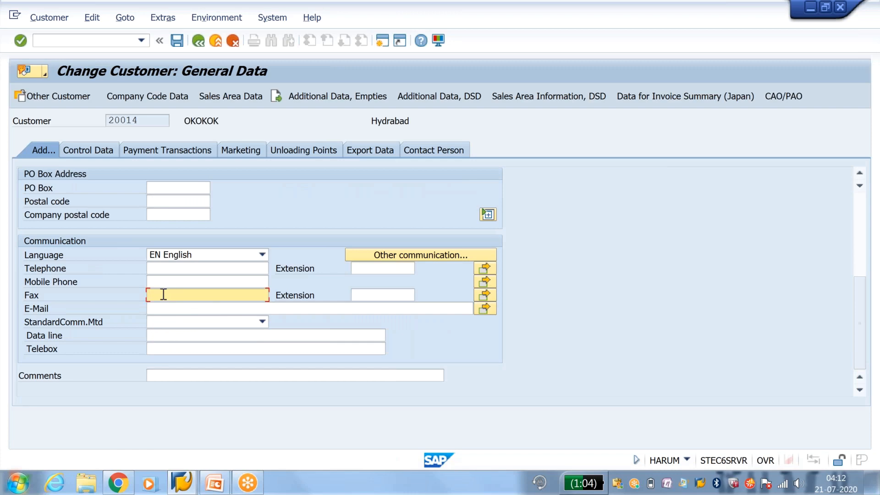
click(421, 41)
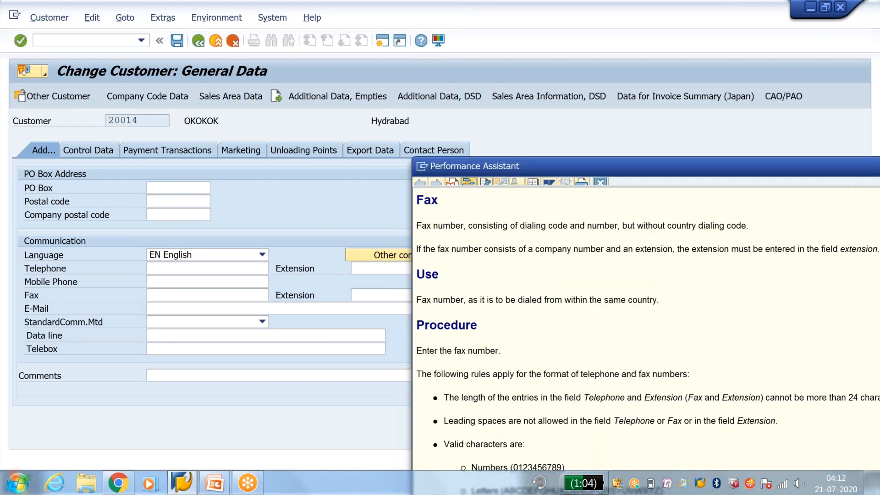
click(469, 184)
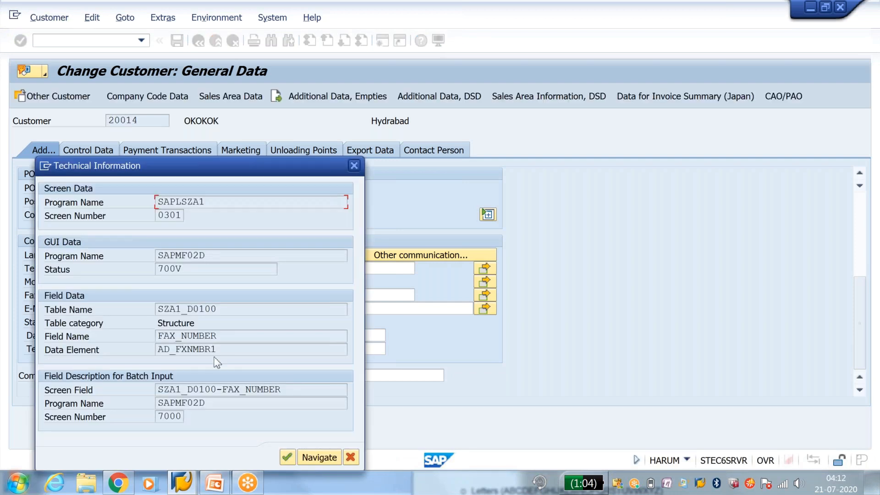
drag(223, 349, 155, 350)
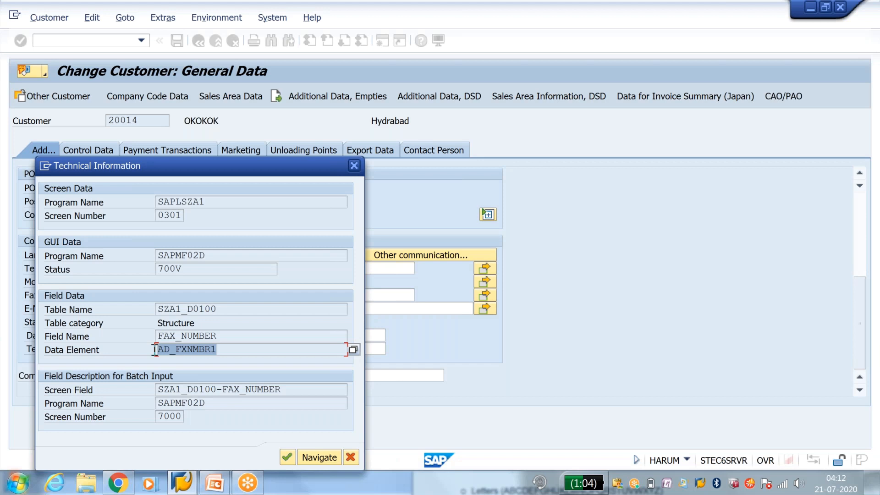
key(ctrl+c)
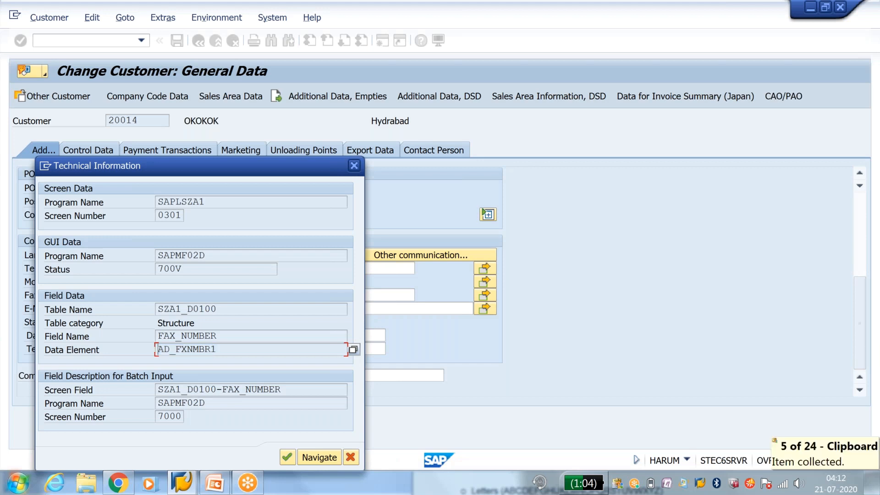
click(355, 166)
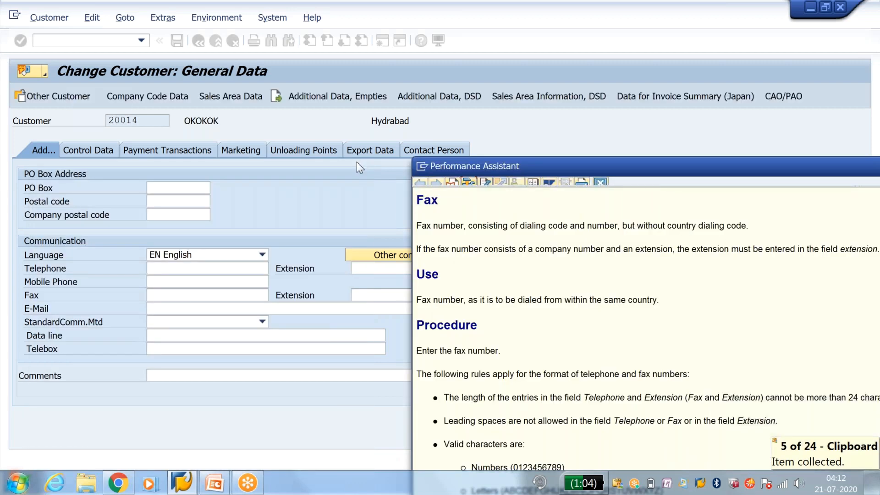
key(Escape)
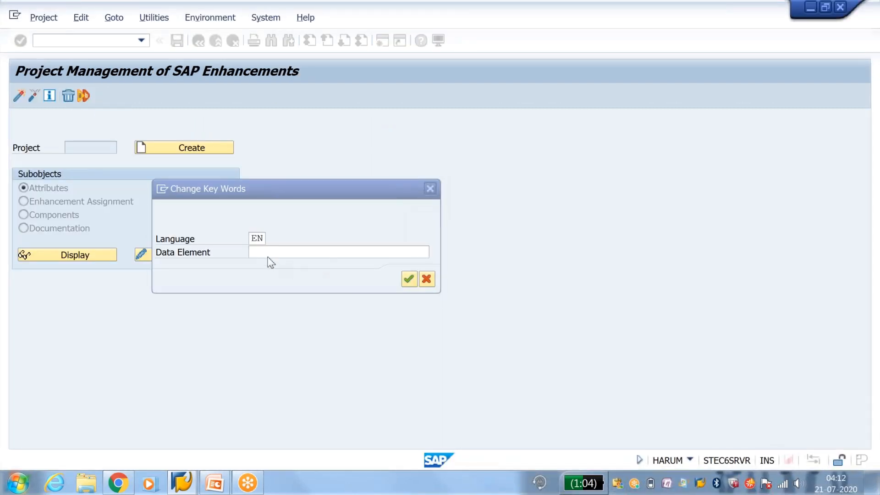
Enter AD_FXNMBR1 as the data element for the keyword change in the CMOD session and confirm it.
click(269, 256)
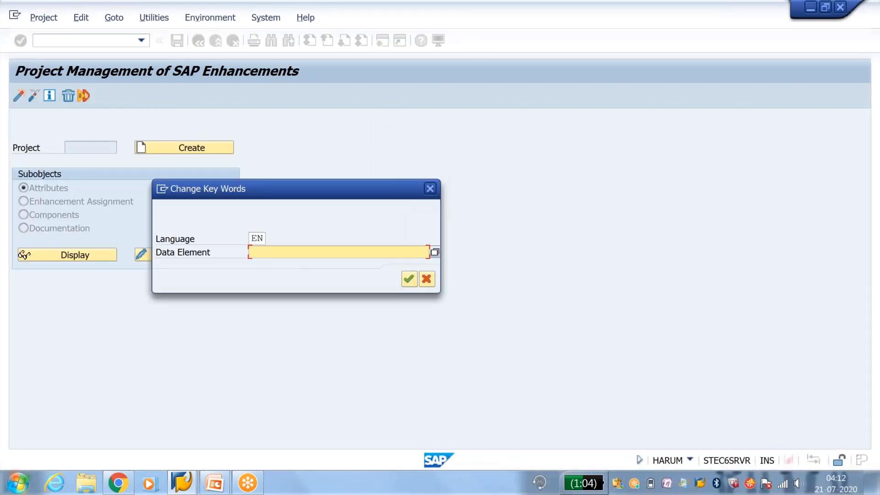
key(ctrl+v)
click(409, 280)
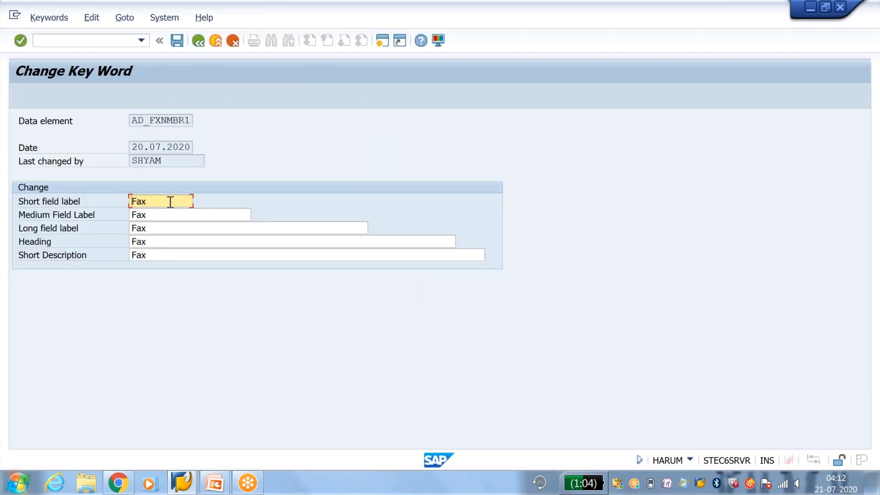
Replace the short field label with "Cust. NOTE".
key(BackSpace)
key(BackSpace)
key(BackSpace)
key(Caps_Lock)
text(C)
key(Caps_Lock)
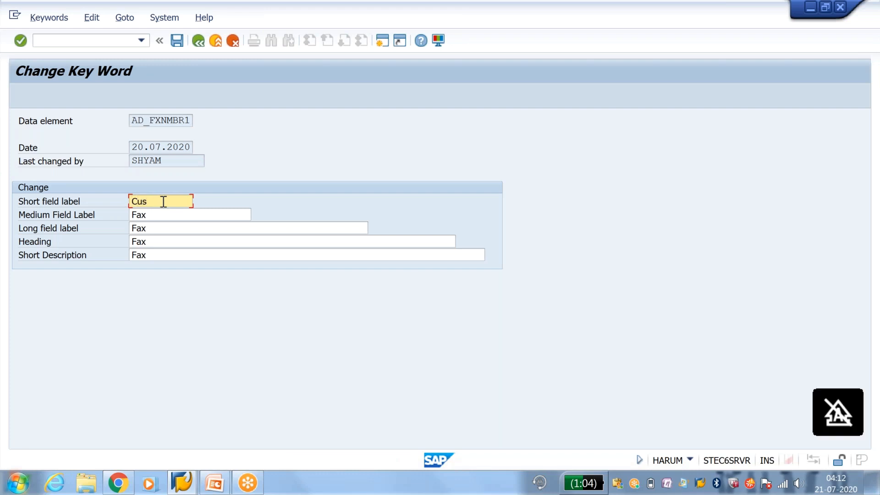
text(ust.)
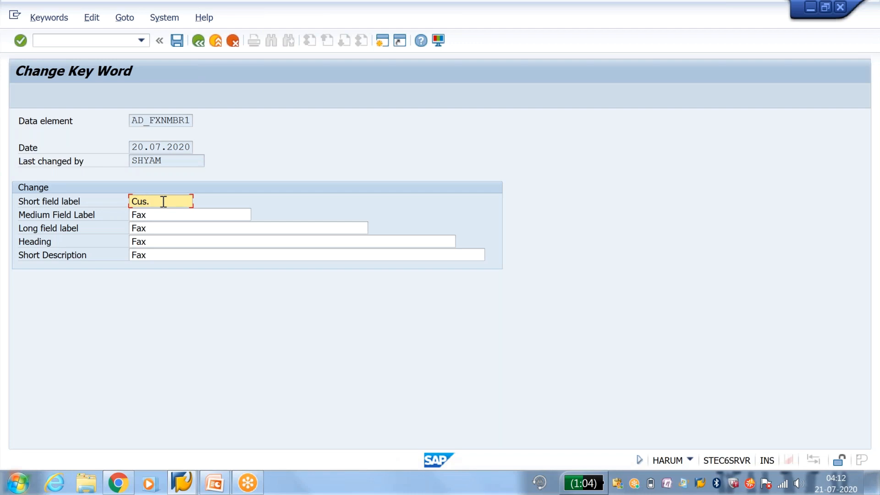
key(Caps_Lock)
text(NOTE)
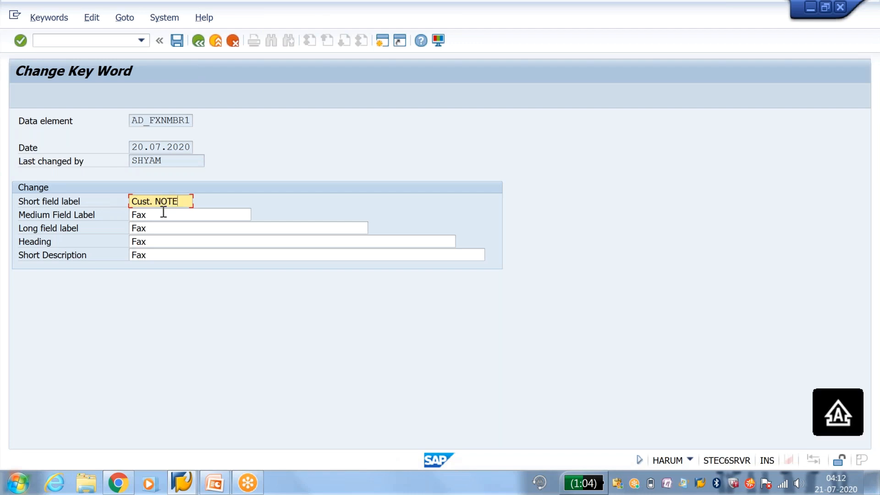
Replace the medium field label with "Customer Notes".
click(163, 214)
key(BackSpace)
key(BackSpace)
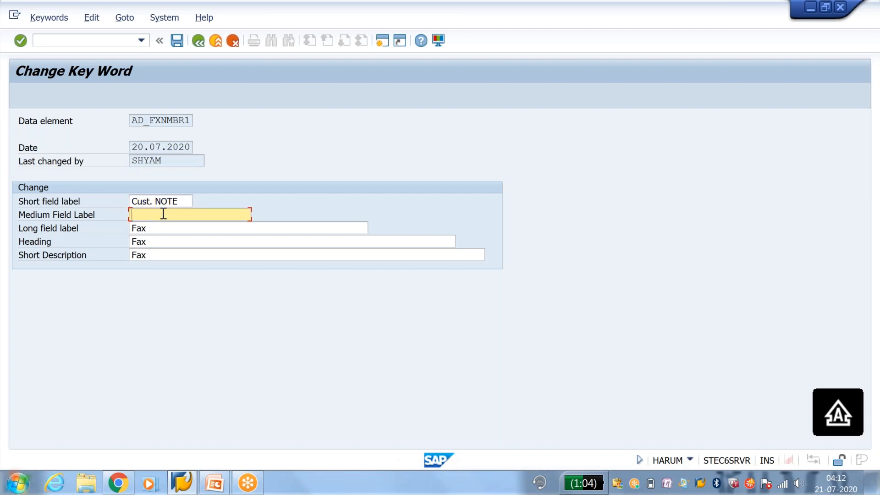
text(C)
key(Caps_Lock)
text(ustomer Notes)
Copy "Customer Notes" from the medium field label and insert it before "Fax" in the long field label, heading and short description.
double_click(204, 214)
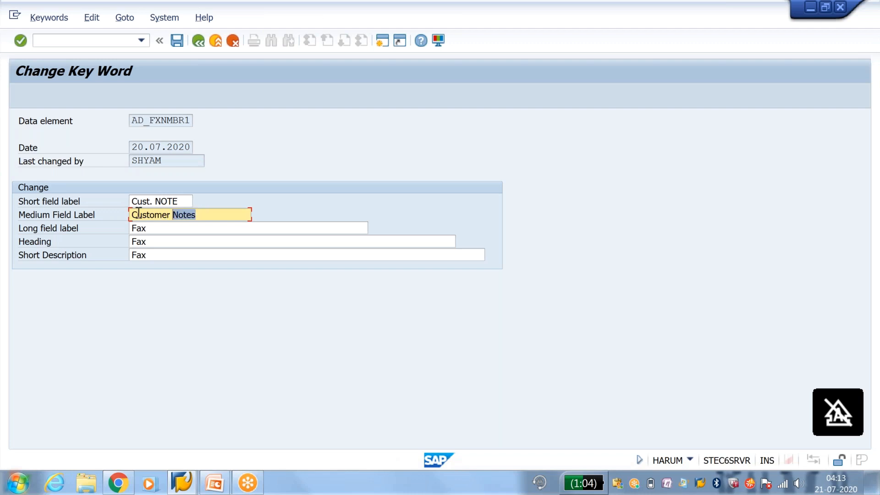
key(shift+Home)
key(ctrl+c)
click(132, 229)
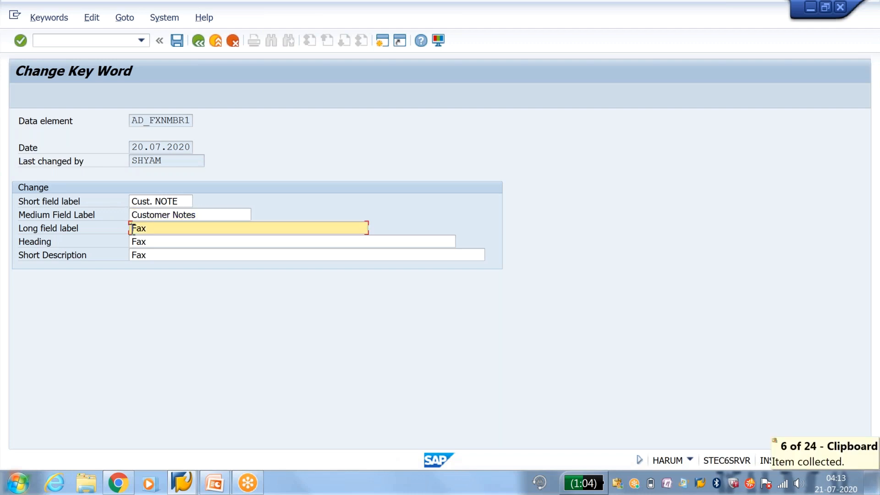
key(ctrl+v)
click(133, 242)
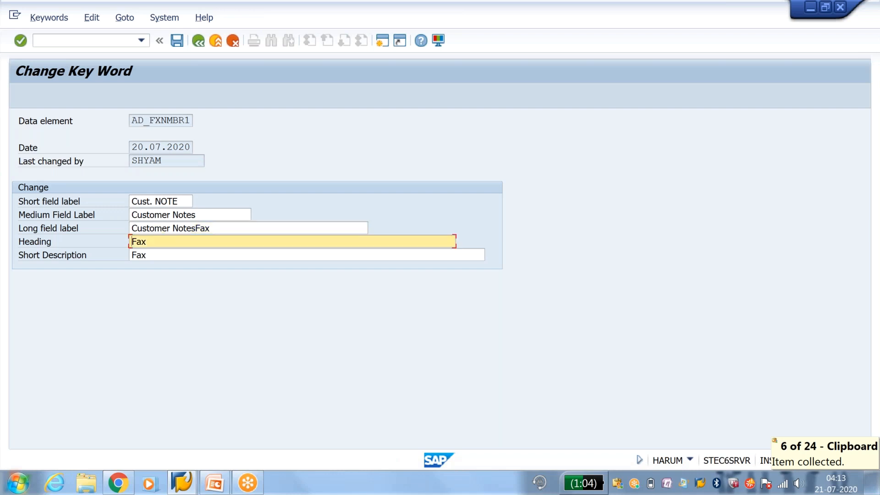
key(ctrl+v)
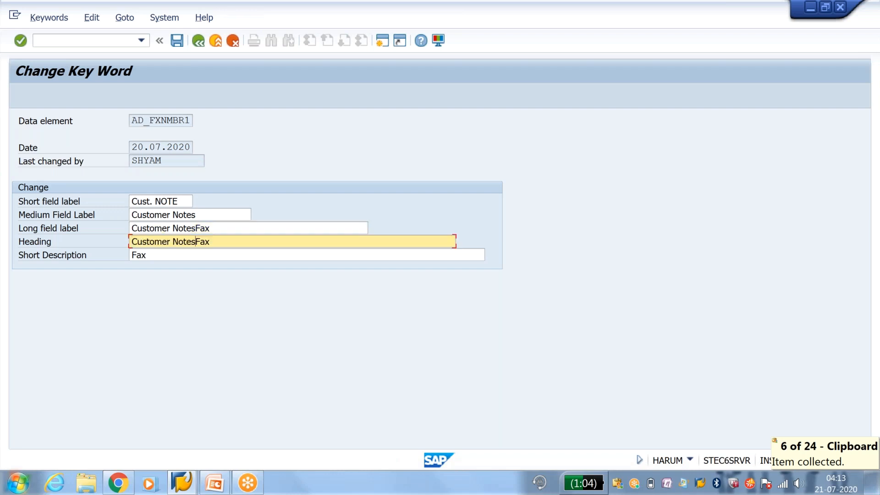
click(132, 255)
key(ctrl+v)
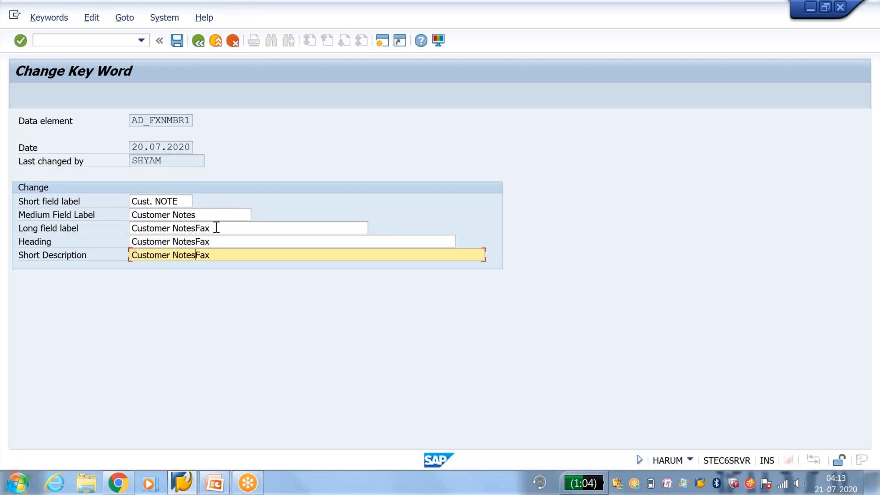
Remove the leftover "Fax" from the long field label, heading and short description, and save the keyword change.
click(216, 228)
key(BackSpace)
key(BackSpace)
key(BackSpace)
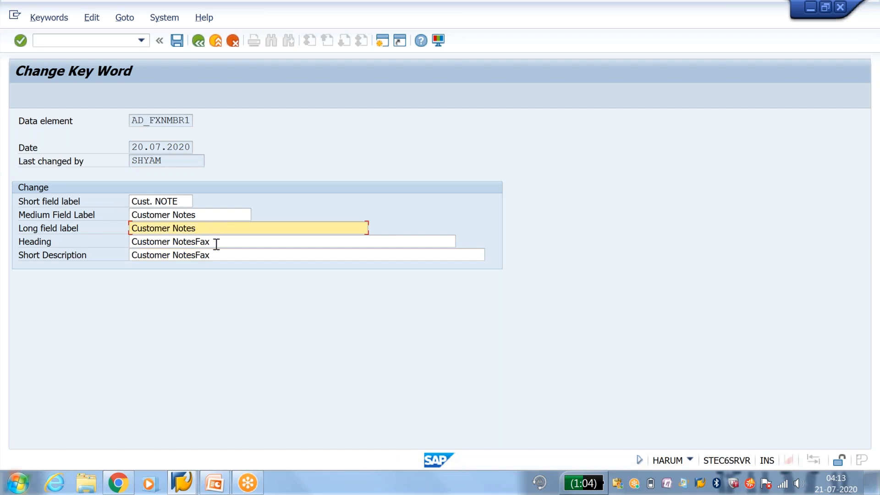
click(217, 242)
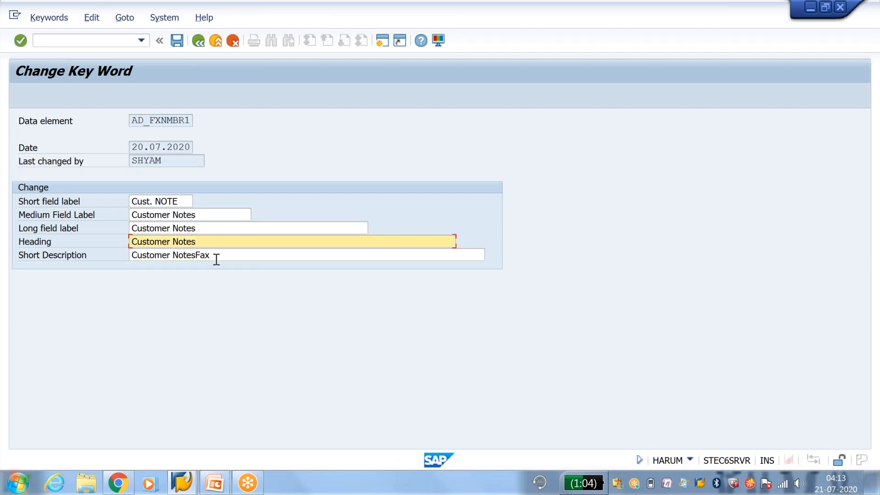
click(216, 254)
key(BackSpace)
key(BackSpace)
key(BackSpace)
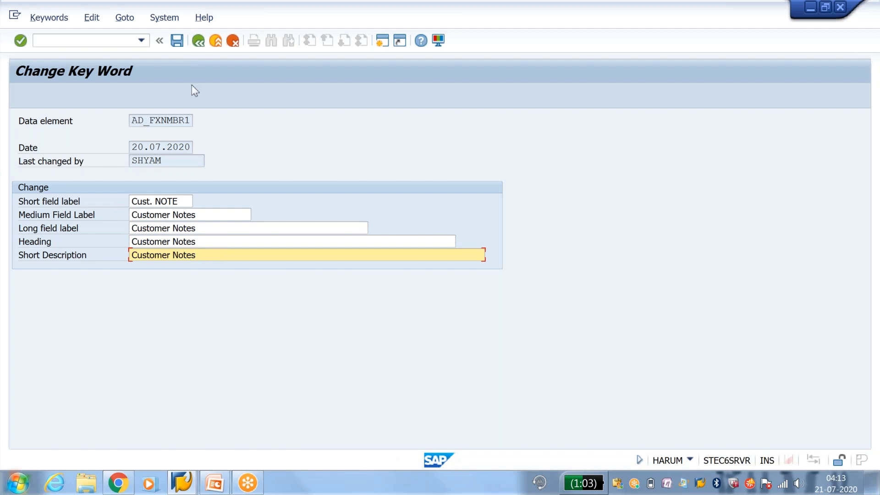
click(177, 40)
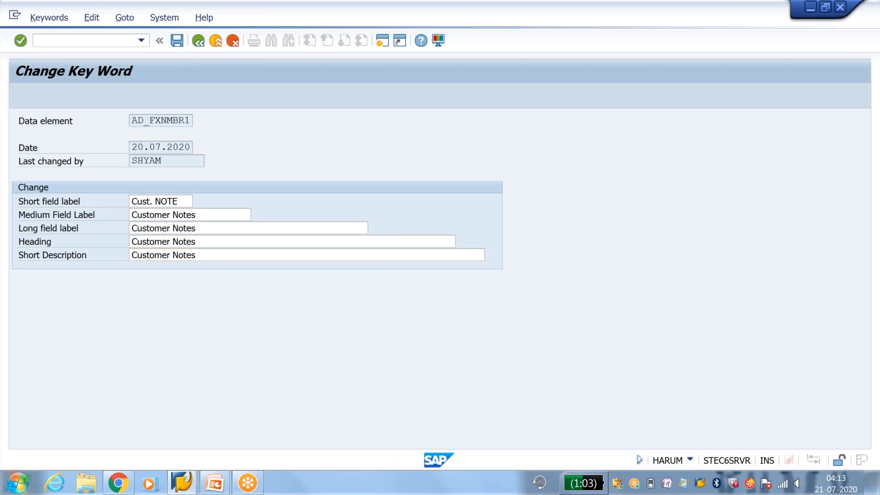
Confirm the workbench request for the keyword change and close the Change Key Words dialog.
key(Return)
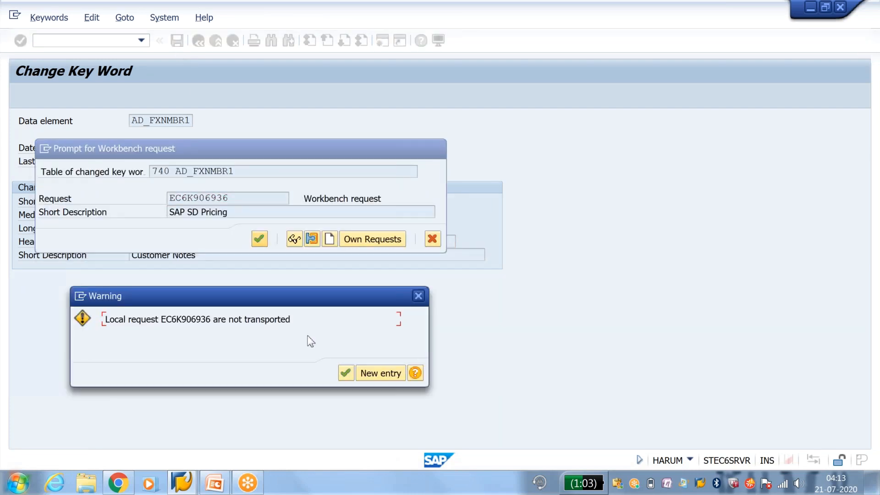
click(346, 372)
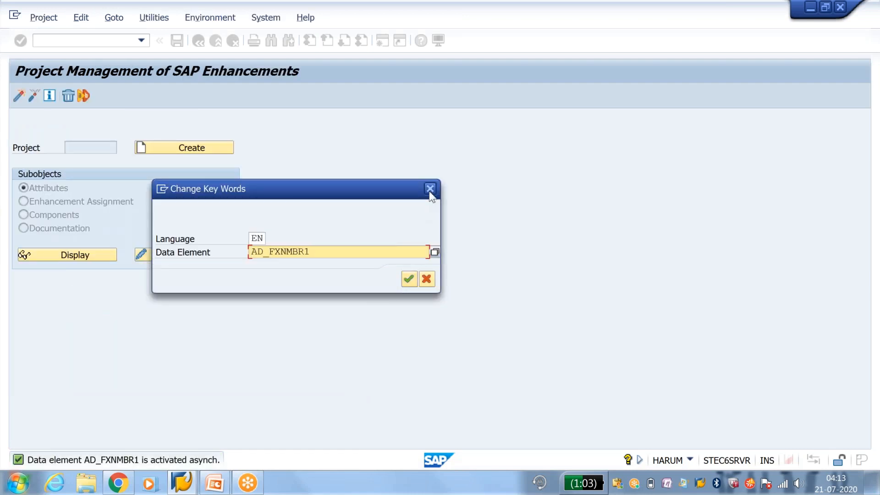
click(430, 189)
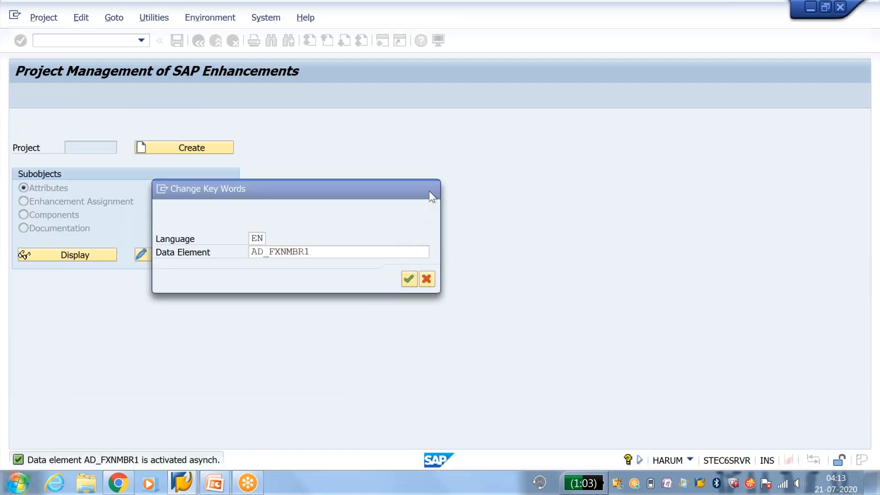
Open the customer display transaction and examine the field labels in the communication section of the customer's general data.
click(104, 41)
text(/nxd)
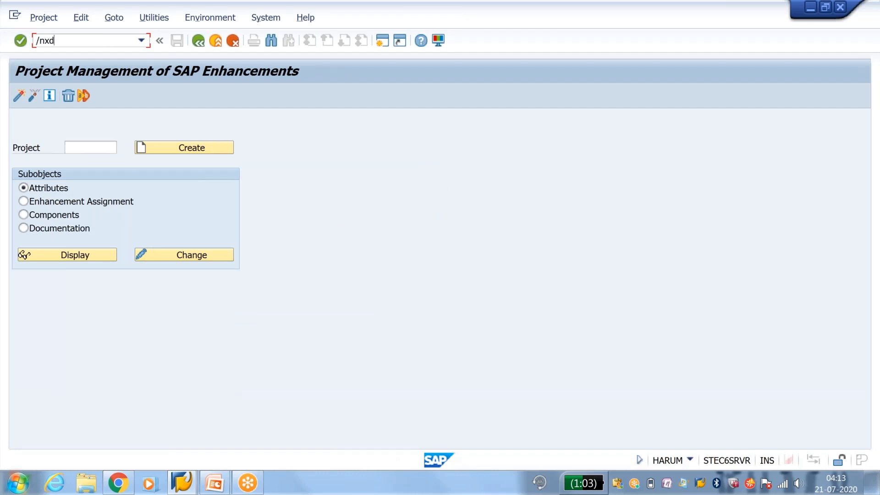
key(Return)
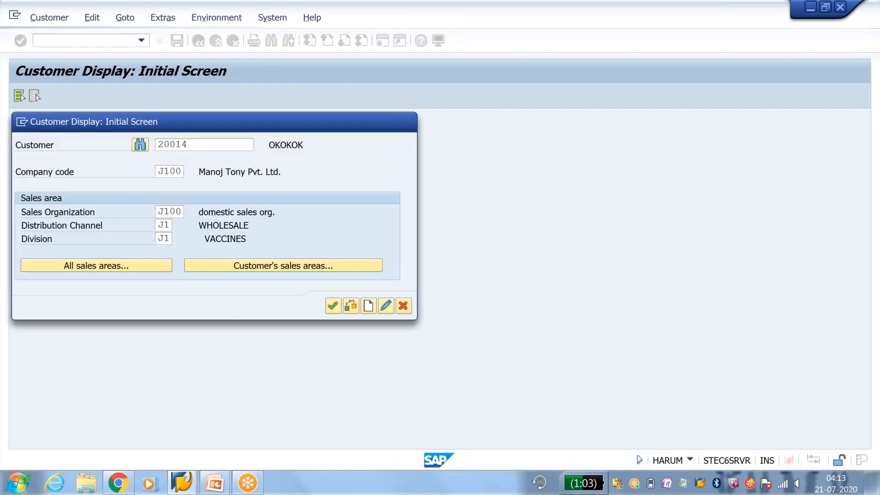
key(Return)
drag(862, 246, 866, 317)
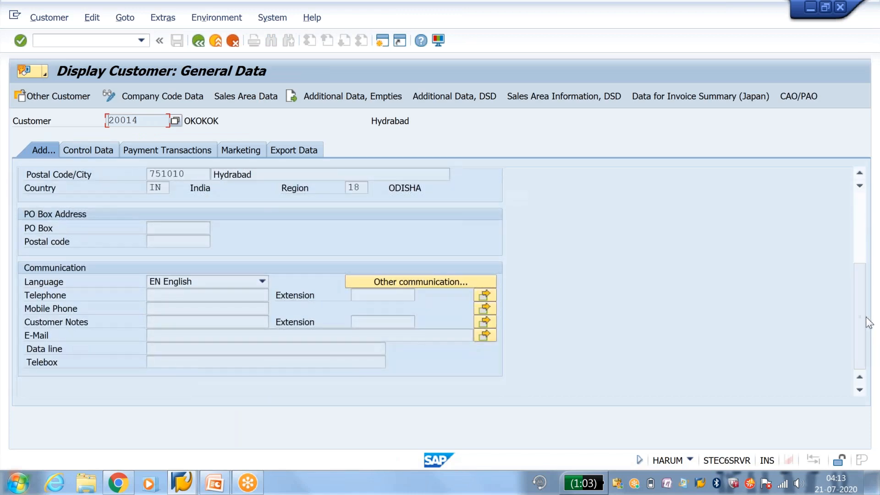
Circle the Customer Notes label with the screen annotation pen and end the annotation.
click(545, 10)
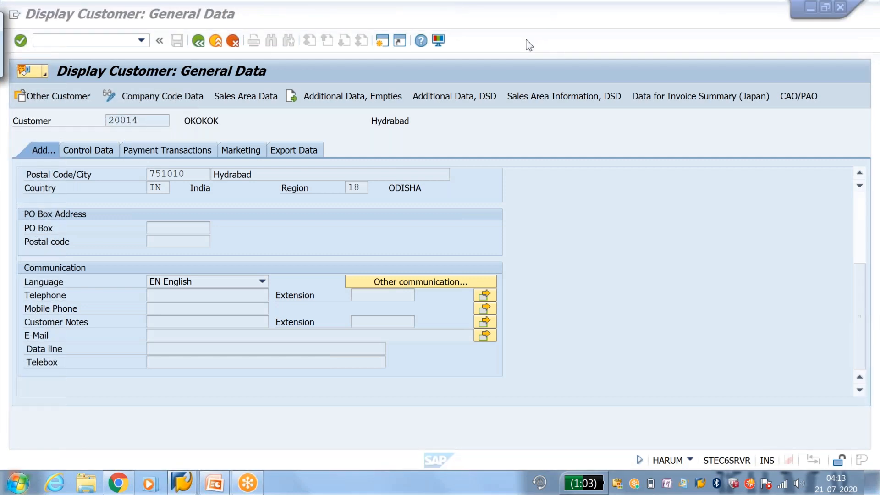
mouse_move(22, 327)
mouse_down()
mouse_move(57, 331)
mouse_move(94, 314)
mouse_move(20, 326)
mouse_move(94, 326)
mouse_move(80, 302)
mouse_move(20, 327)
mouse_move(101, 319)
mouse_move(84, 338)
mouse_move(44, 306)
mouse_up()
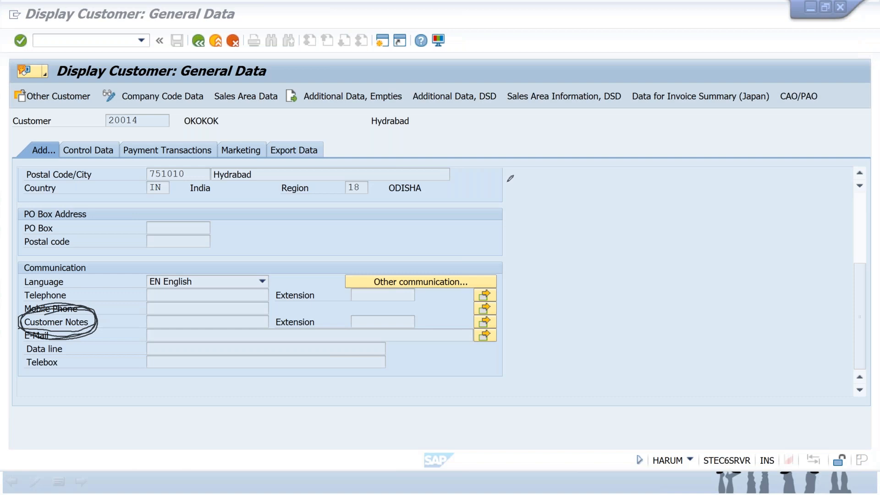
key(Escape)
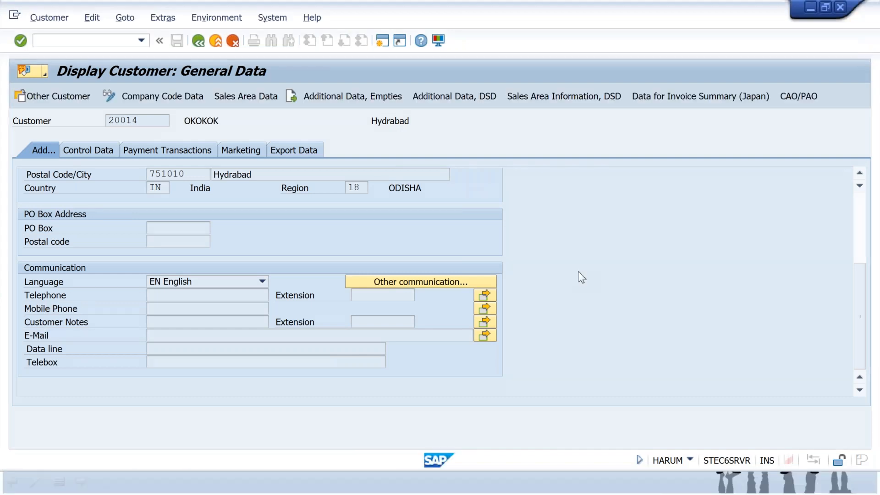
Switch the customer record to change mode to view its communication labels, and bring up the PowerPoint slide show.
key(ctrl+F1)
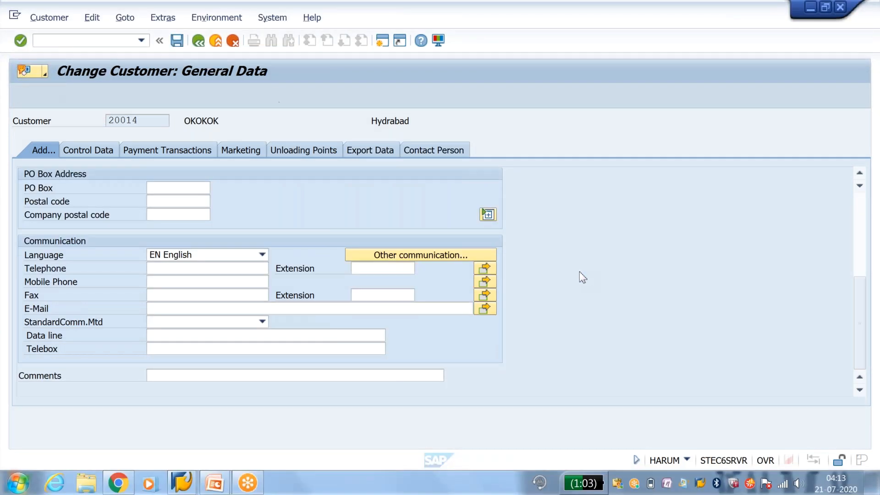
mouse_move(213, 485)
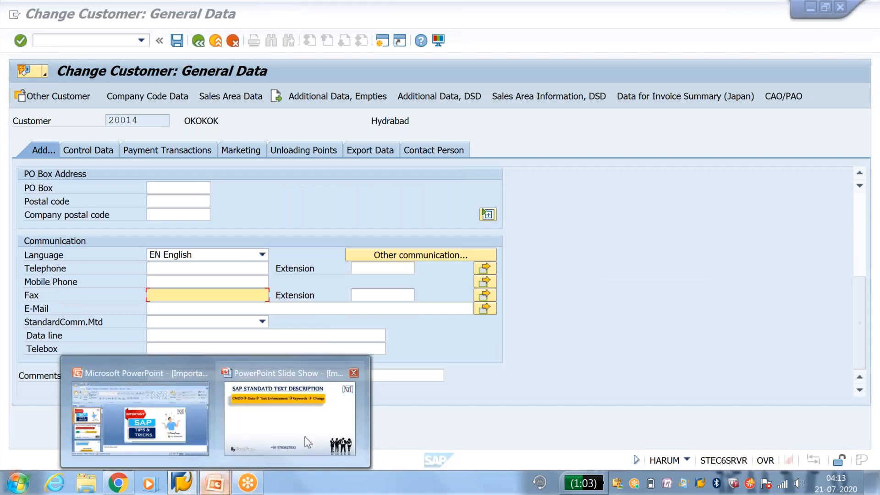
click(308, 442)
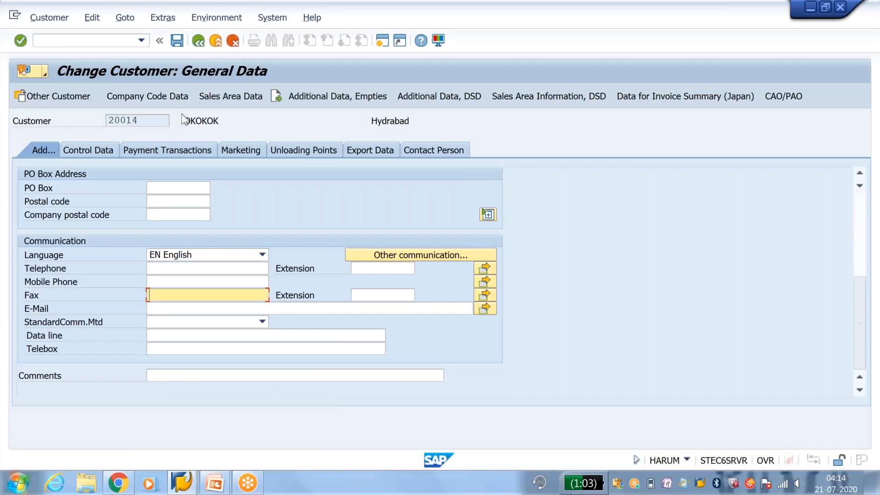
Open the Create Material transaction and choose FERT FINISHED GOODS-std as the material type.
click(113, 42)
text(/nmm02)
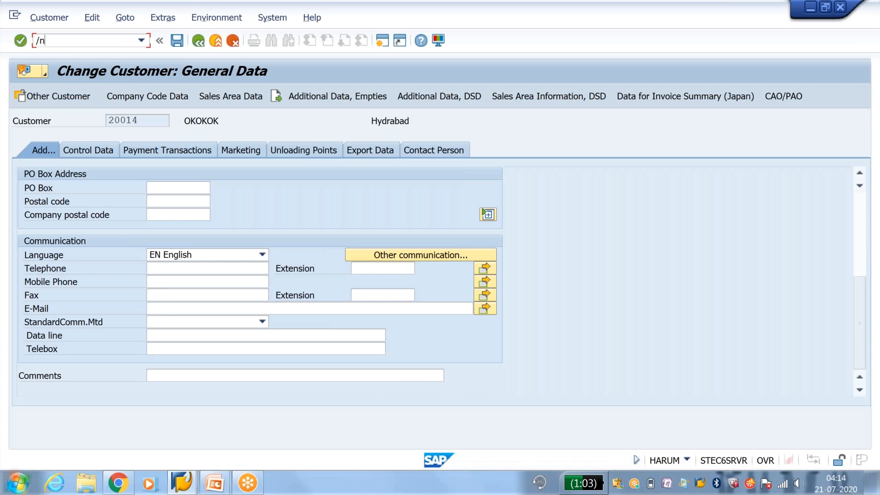
key(Return)
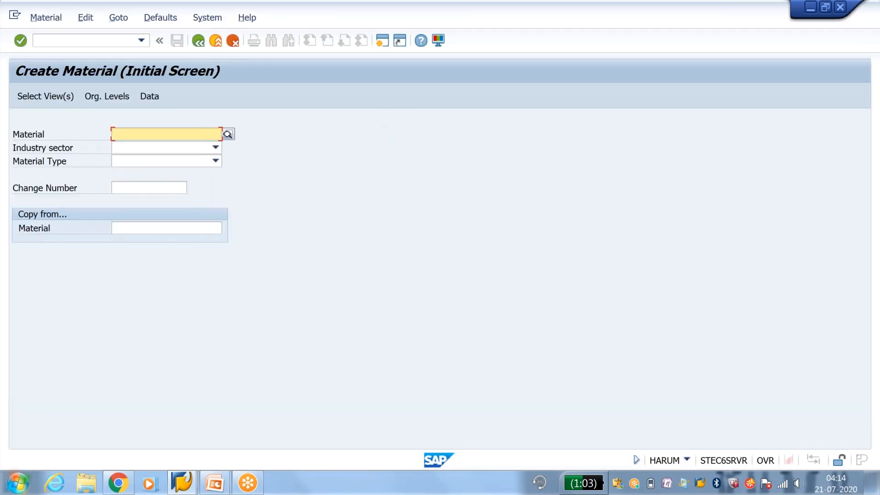
click(171, 160)
scroll(156, 279, down, 5)
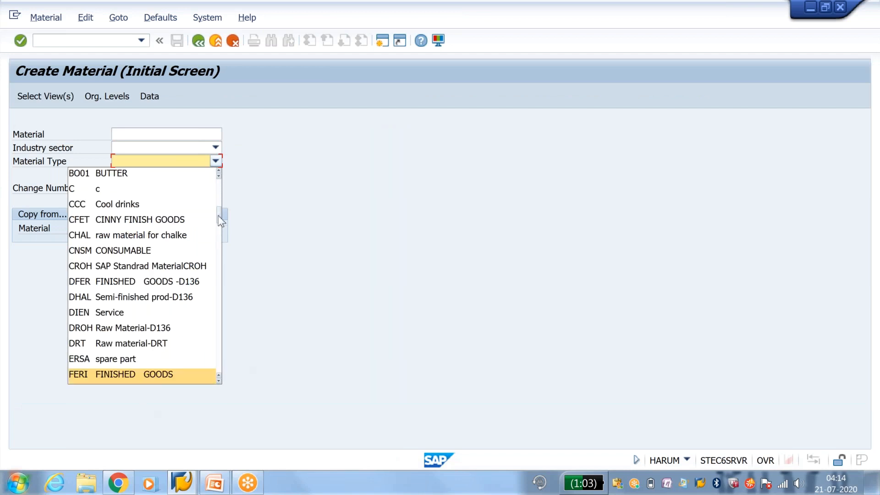
scroll(218, 216, down, 2)
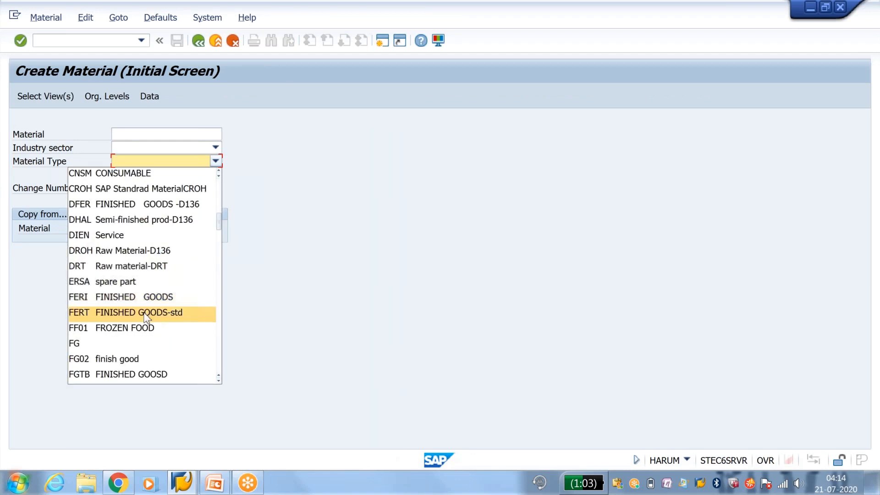
click(146, 314)
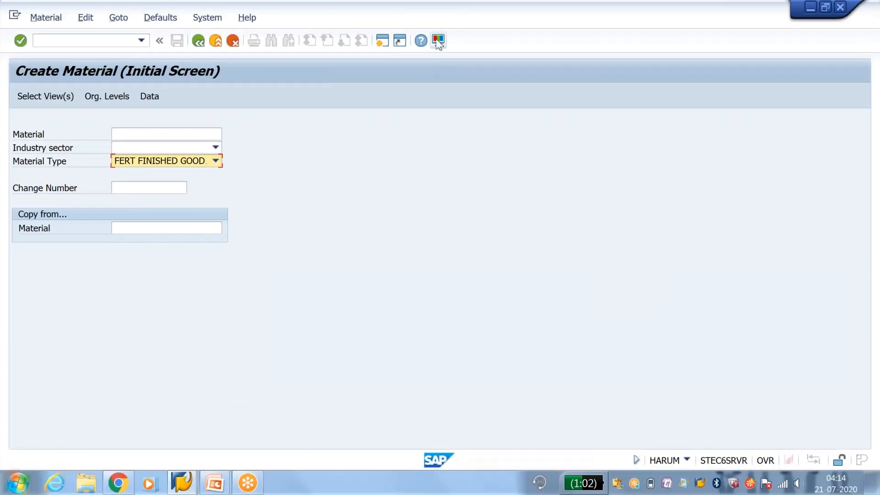
Turn off "Show keys within dropdown lists" in the SAP GUI interaction design options and apply the change.
click(438, 40)
click(443, 59)
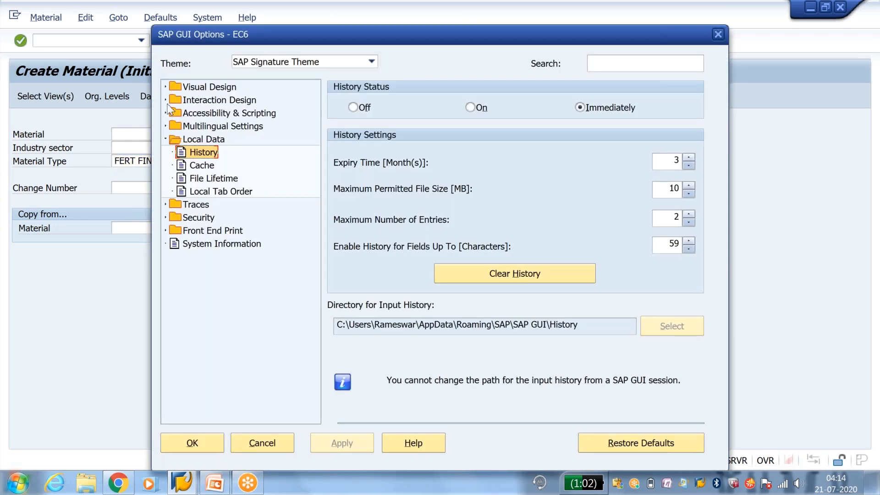
click(166, 100)
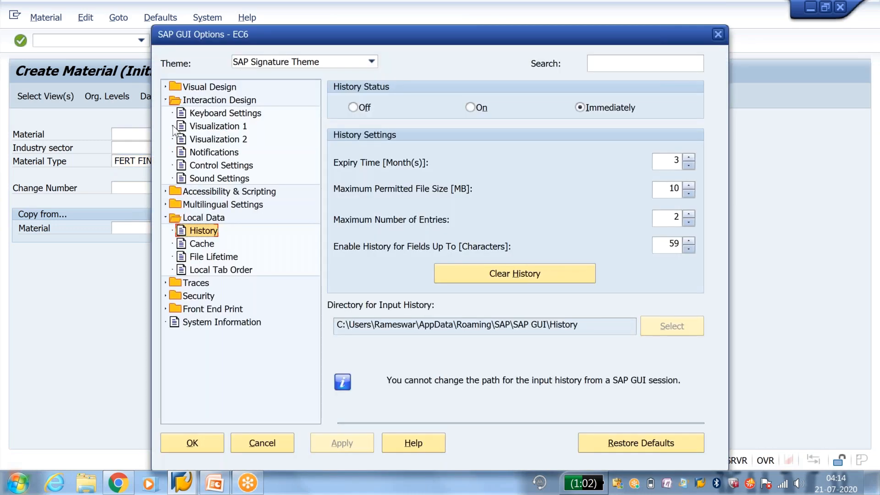
click(197, 129)
click(338, 171)
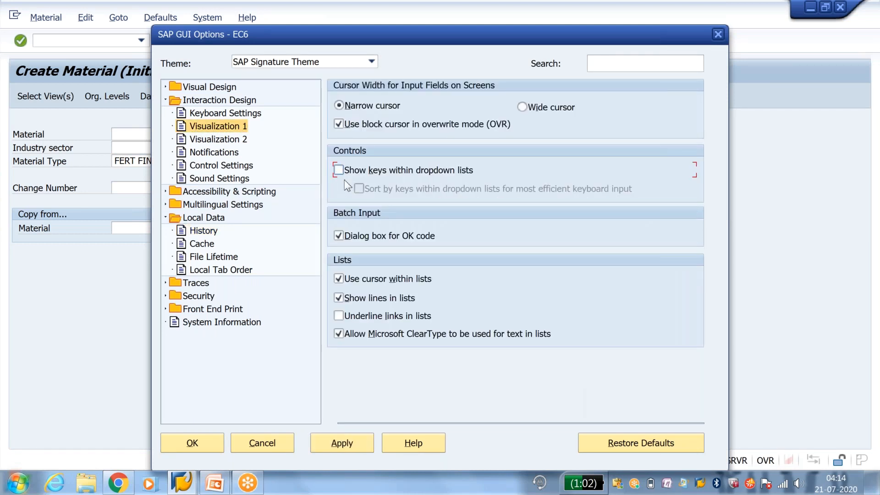
click(363, 449)
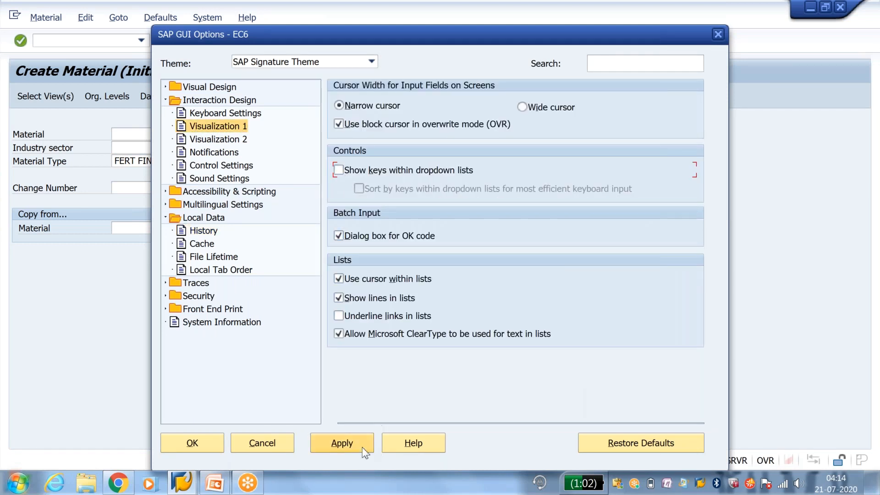
click(200, 442)
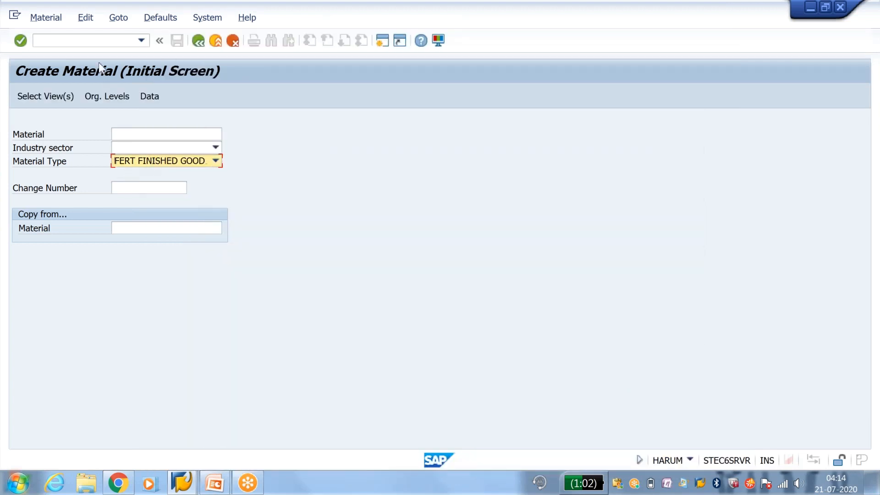
Restart the Create Material transaction with /nmm01 and look through the material type list for its entries and keys.
click(97, 40)
text(/nmm01)
key(Return)
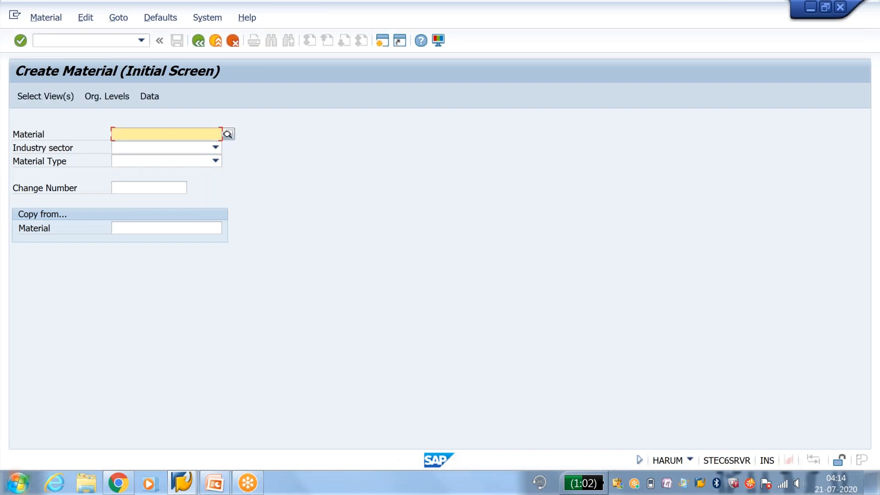
click(204, 161)
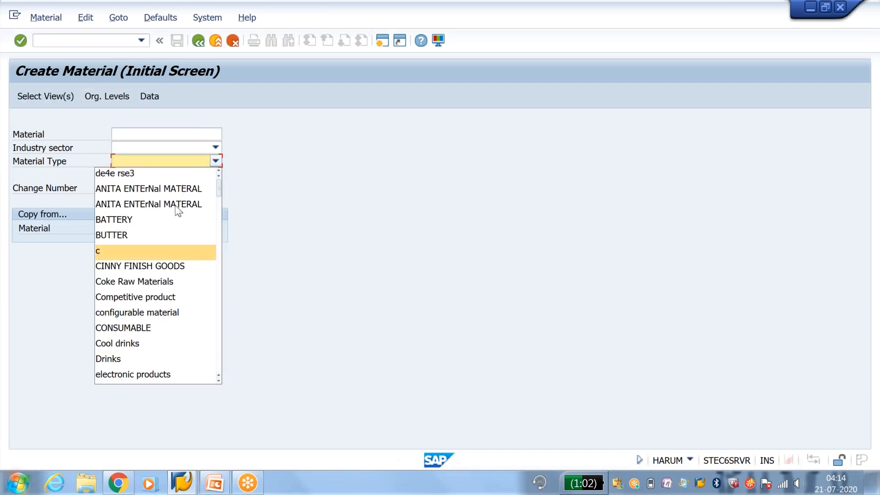
scroll(220, 314, down, 5)
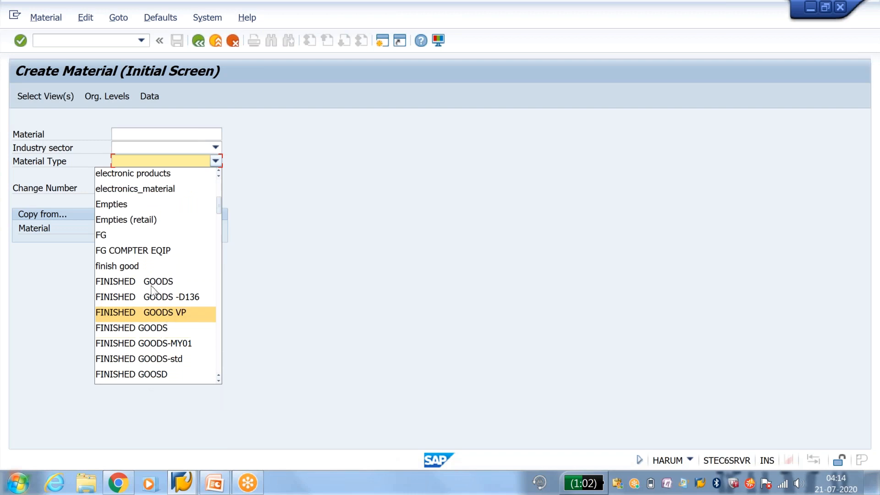
click(268, 228)
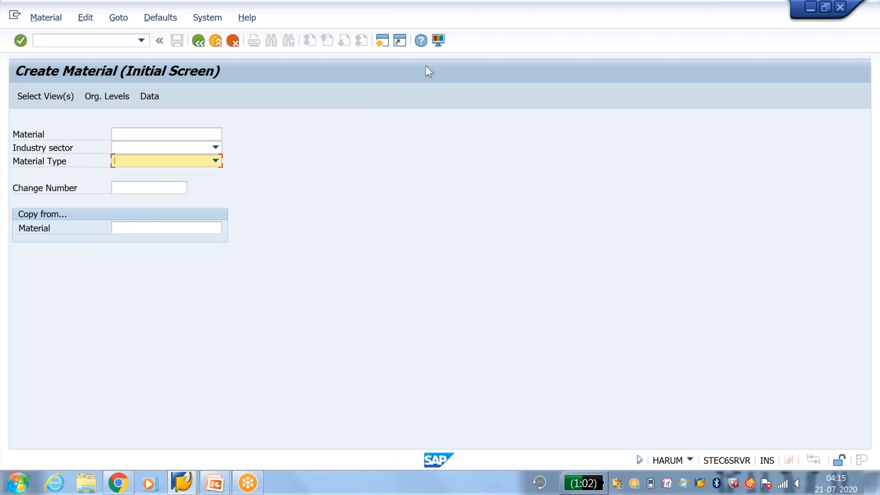
click(218, 162)
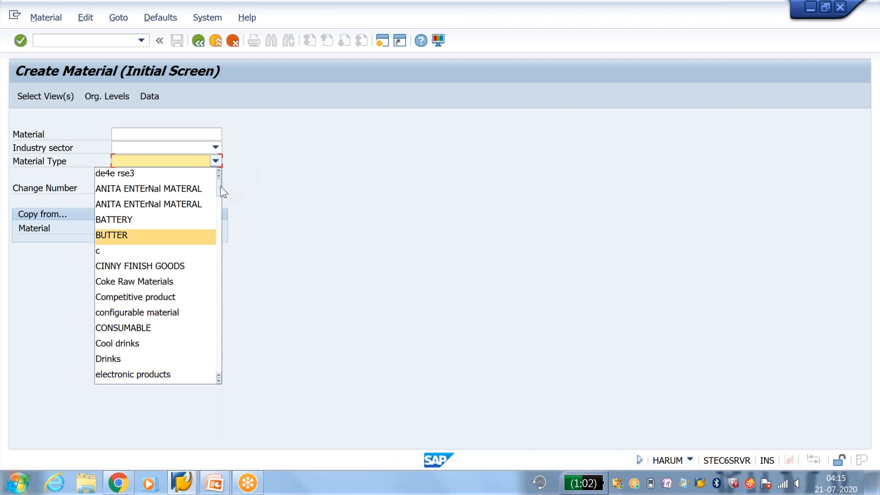
drag(221, 186, 219, 238)
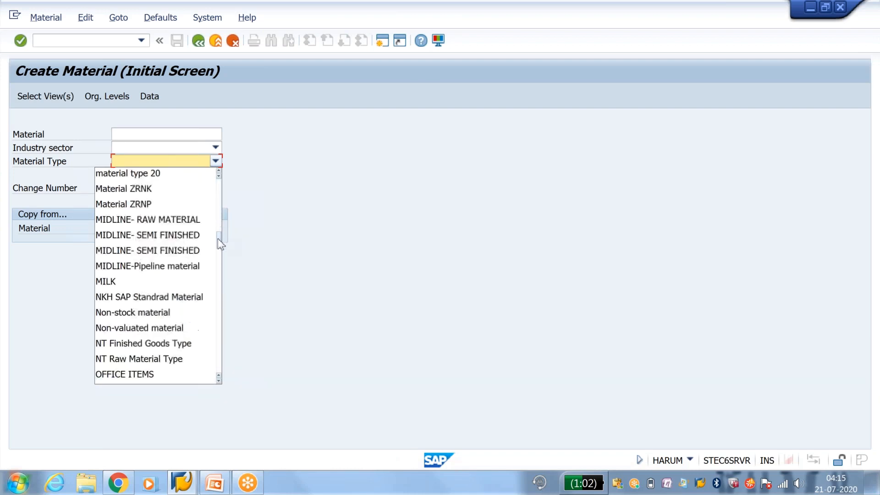
Enable showing keys and sorting by keys within dropdown lists in the SAP GUI Visualization 1 options, and apply both settings.
click(437, 41)
click(442, 56)
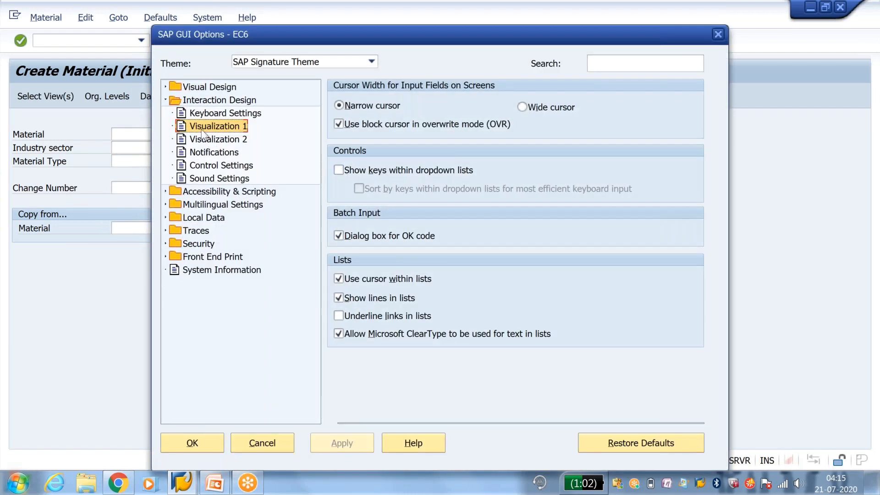
click(338, 170)
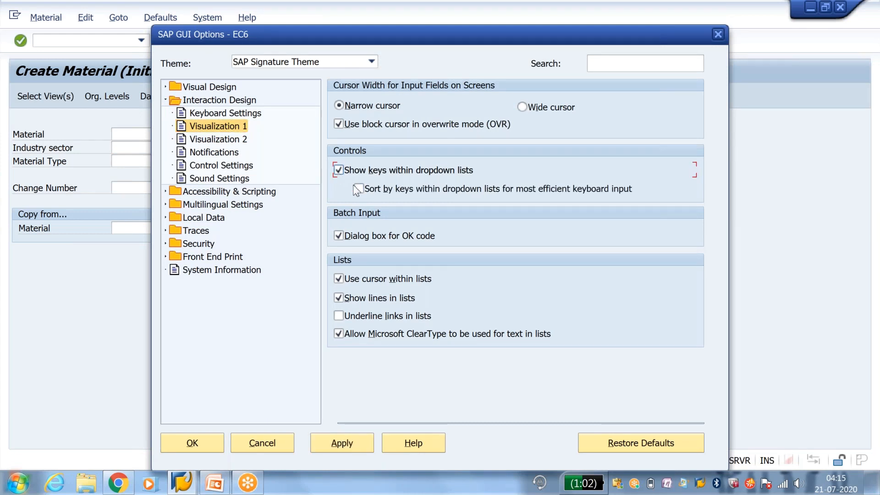
click(359, 188)
click(351, 443)
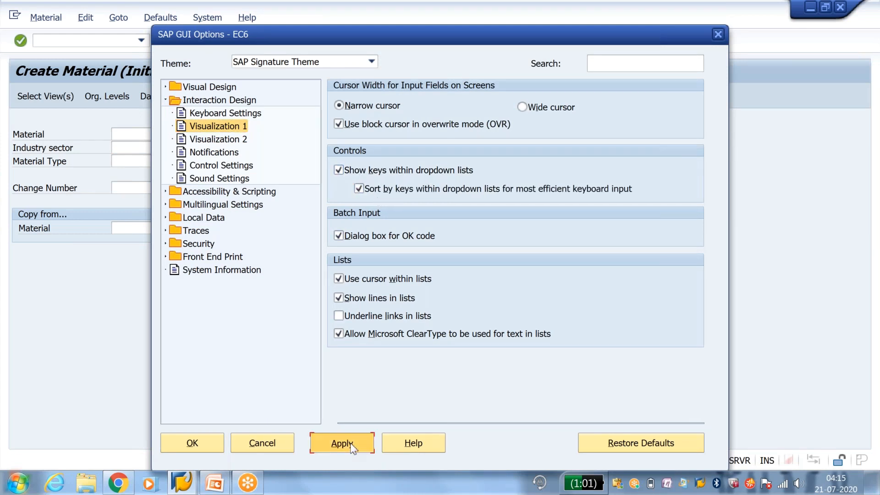
click(211, 449)
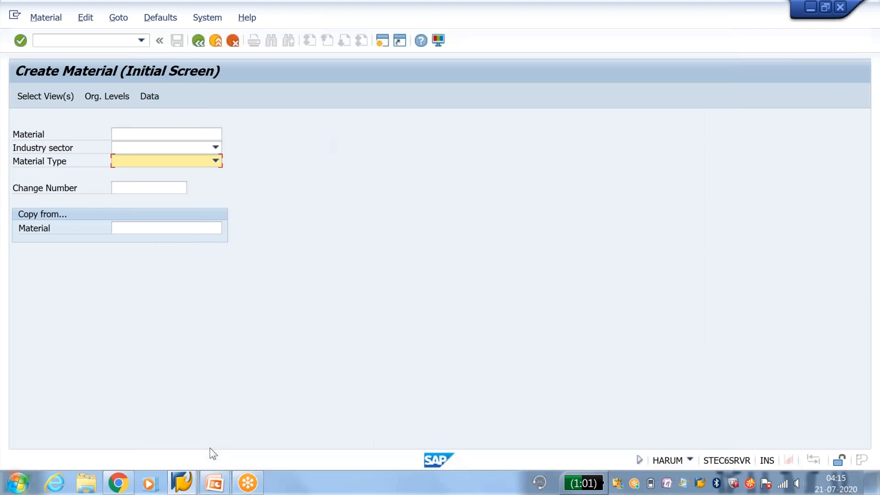
Check the material type list for keys beside the descriptions, and switch back to the PowerPoint slide show.
click(216, 161)
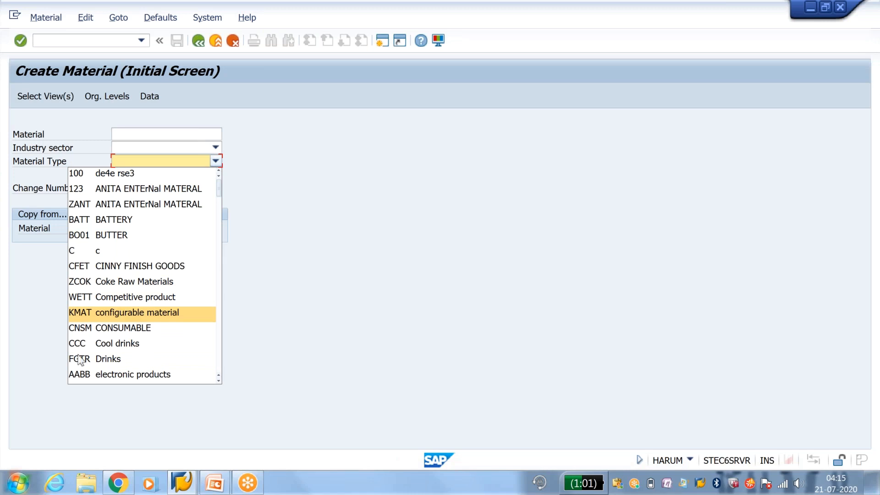
click(275, 303)
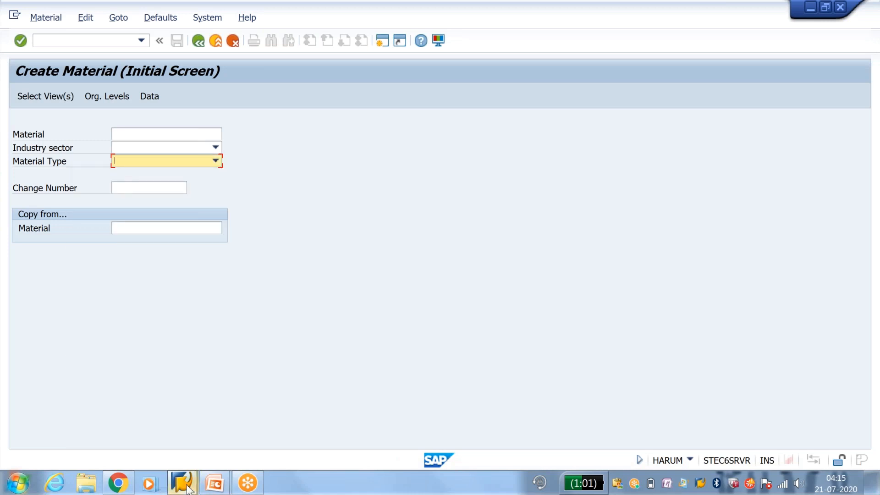
click(214, 483)
click(307, 453)
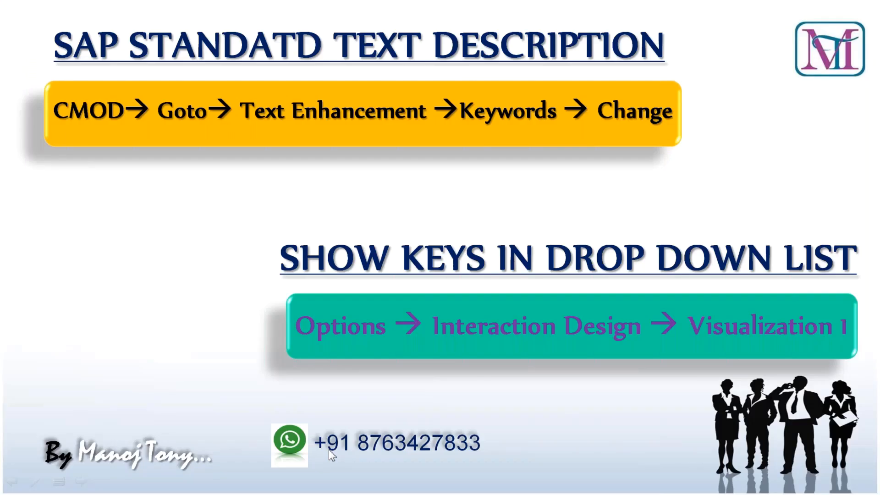
Return to SAP, start sales document type maintenance with /nvov8, and open the details of order type OR.
key(Right)
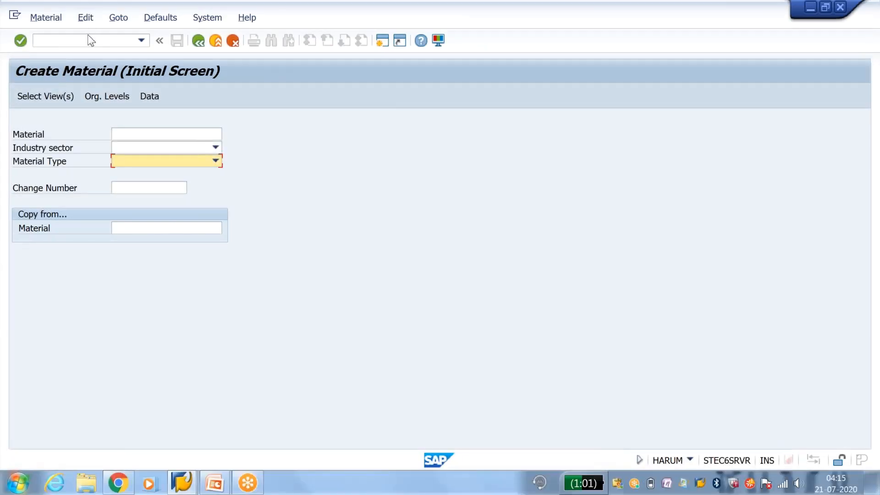
click(88, 40)
text(/nvov8)
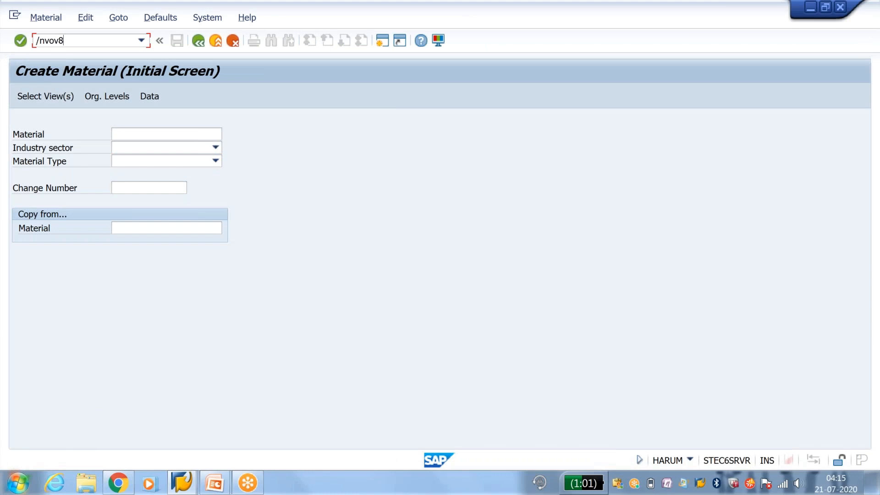
key(Return)
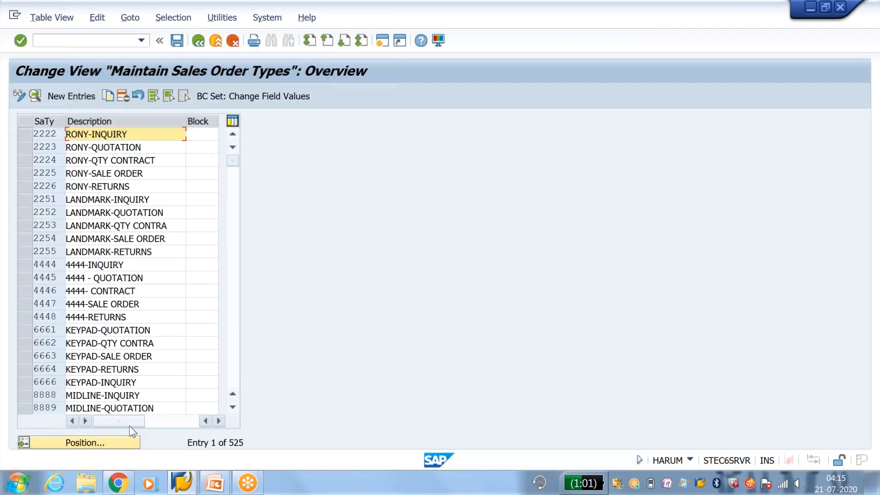
click(127, 442)
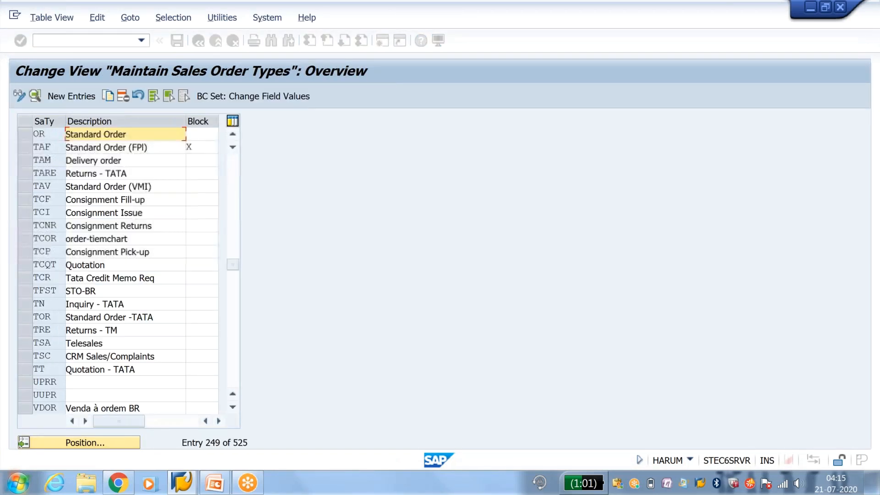
key(F2)
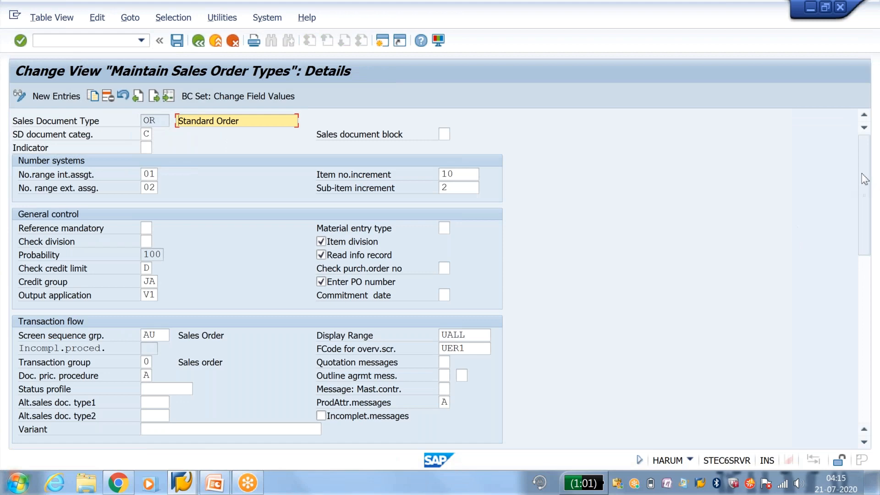
Change the checkbox option further down in order type OR's details and save it under customizing request EC6K906625.
drag(865, 187, 877, 351)
click(321, 246)
click(177, 41)
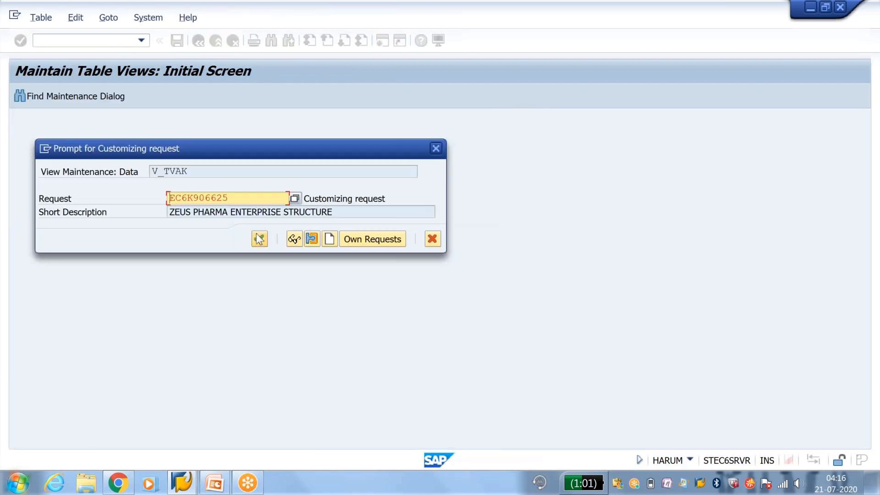
click(259, 239)
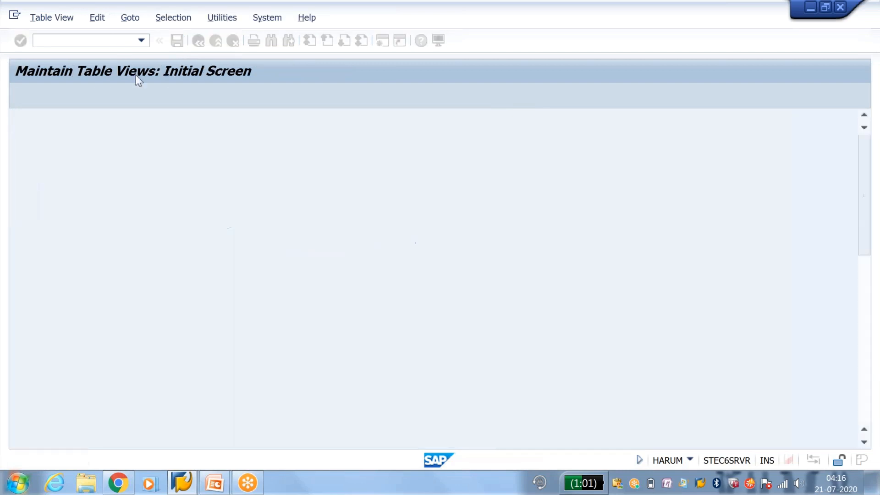
Start a sales order with /nva01 for type OR in sales area J100/J1/J1 and enter the sold-to party's customer number.
click(116, 41)
text(/nva01)
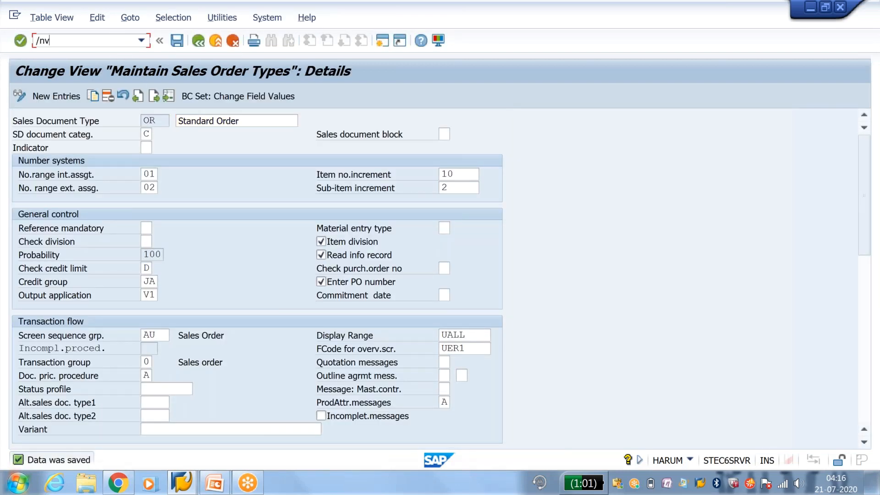
key(Return)
key(Return)
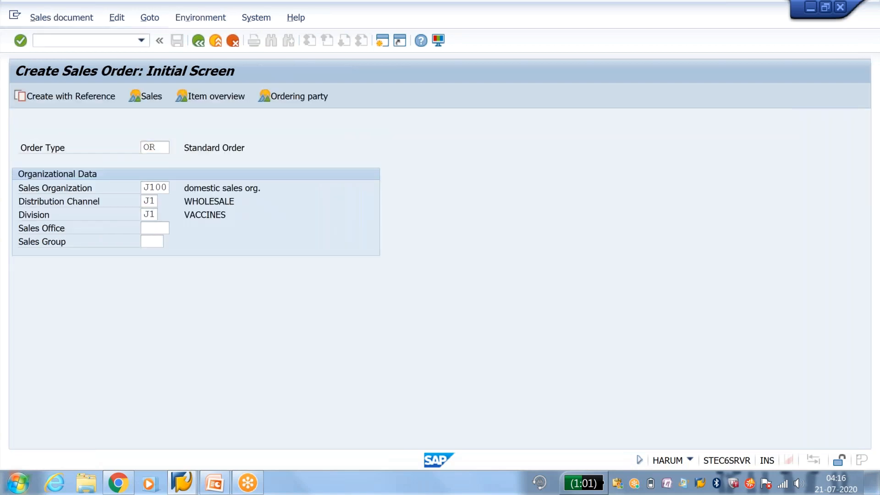
text(20014)
key(Return)
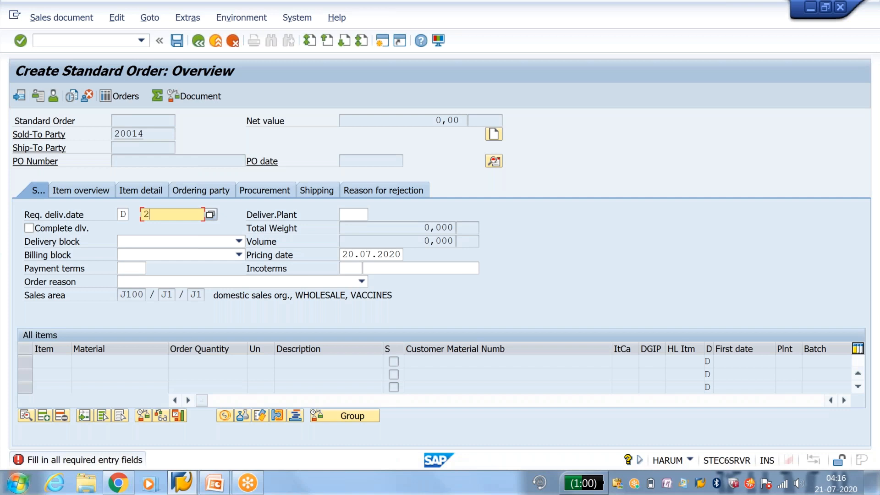
Set the standard order's requested delivery date to 21.07.2020, clear it, and enter the same date again.
text(072020)
drag(355, 258, 362, 258)
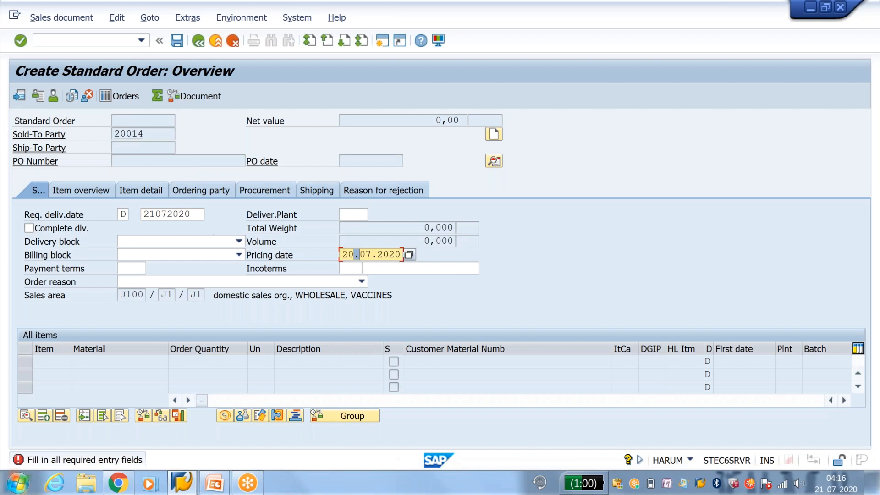
click(194, 215)
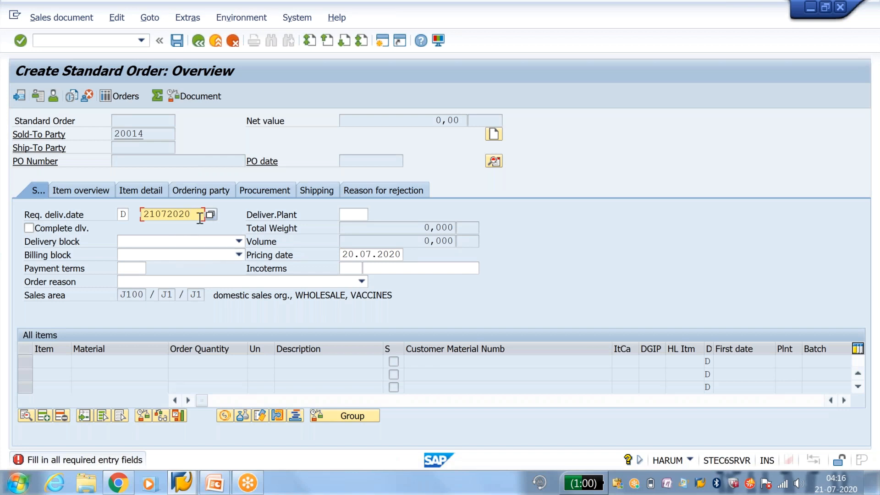
key(Return)
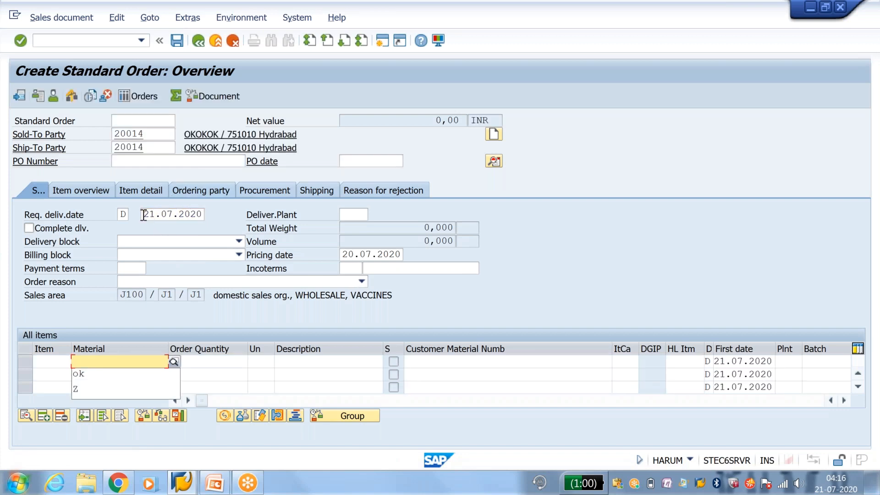
double_click(144, 214)
key(BackSpace)
text(210)
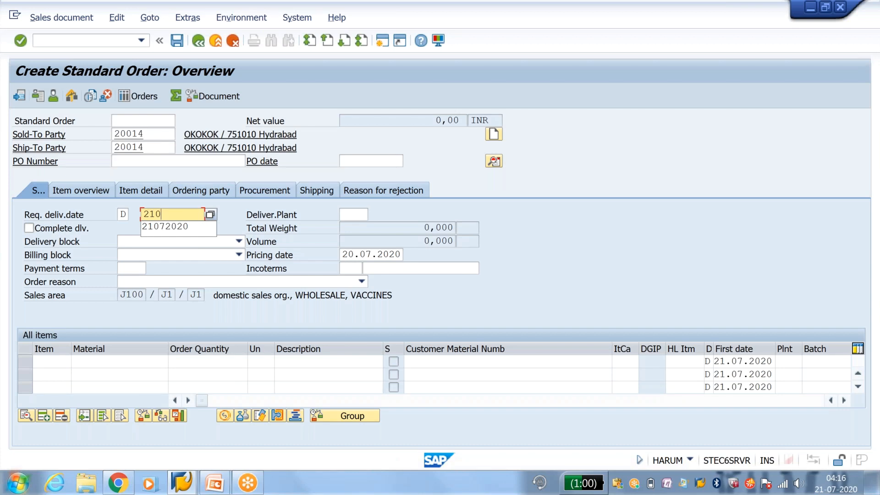
text(72020)
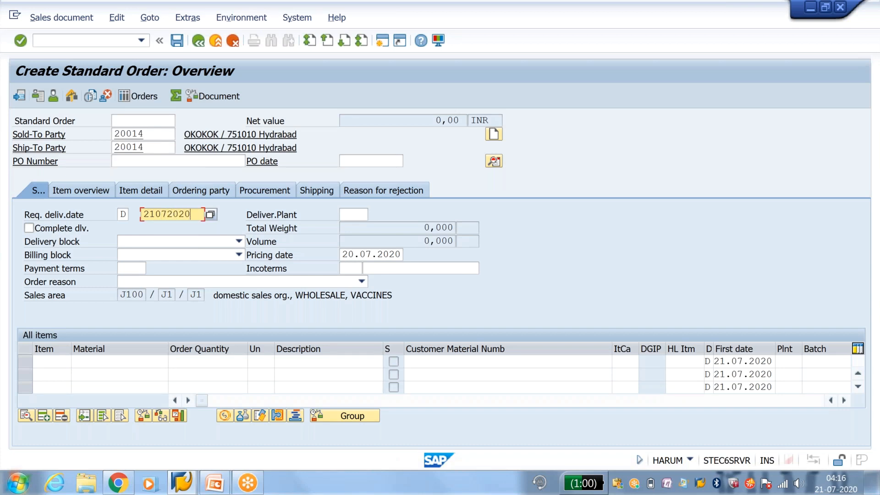
key(Return)
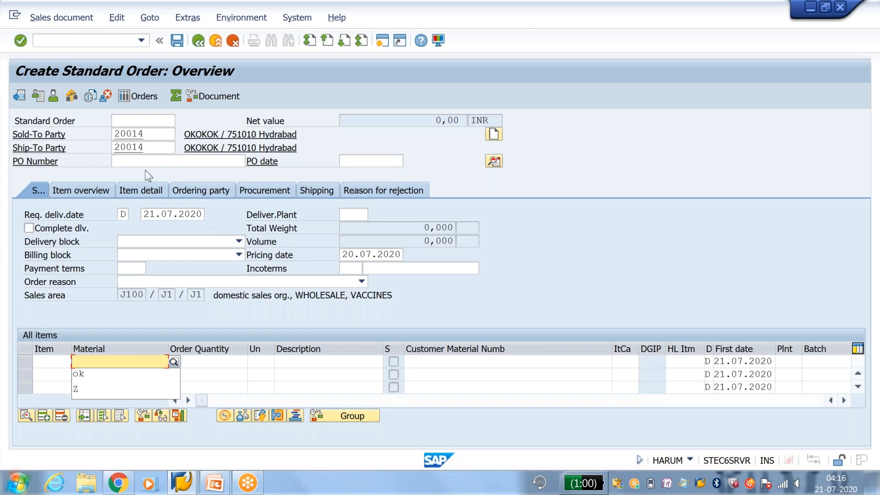
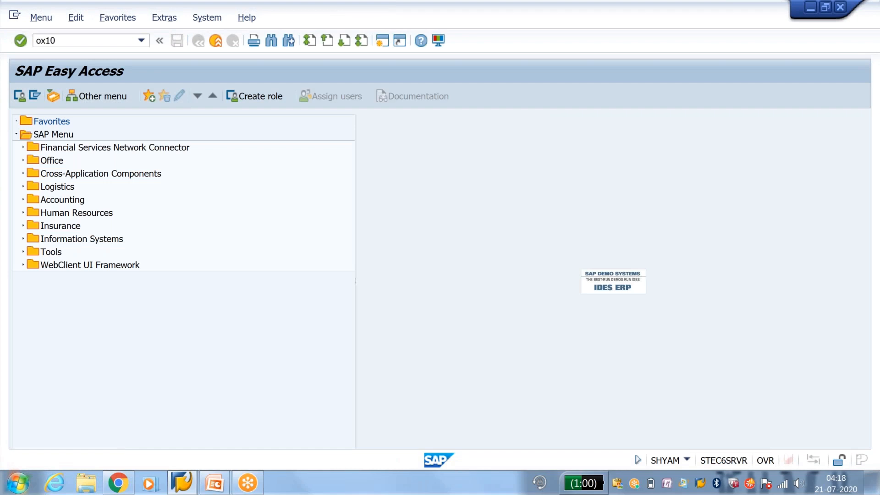
Start plant maintenance with ox10 and open the details of plant J100.
key(Return)
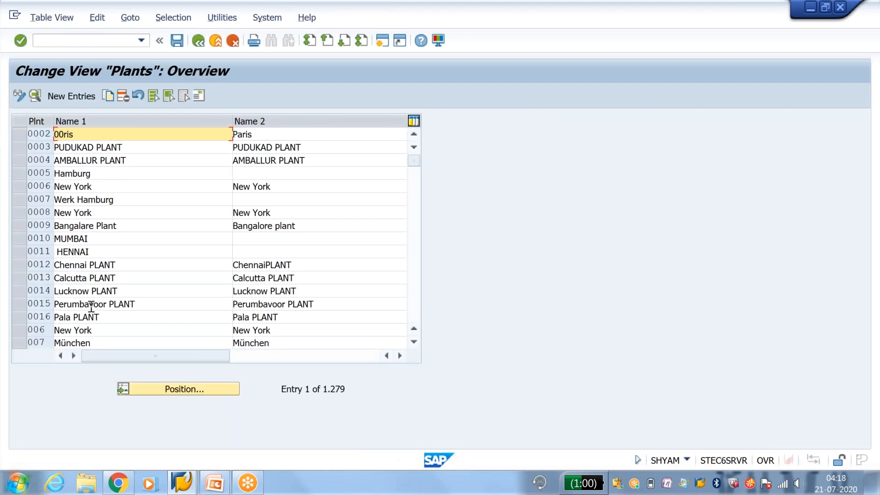
click(164, 394)
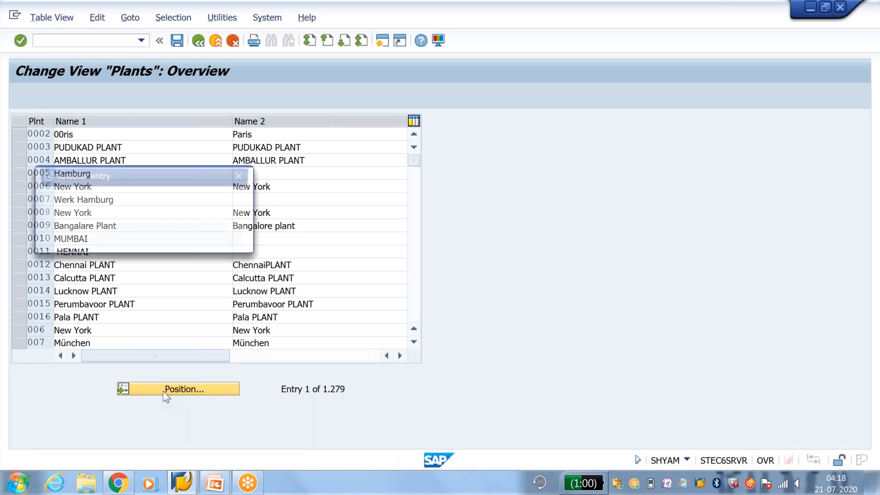
key(Return)
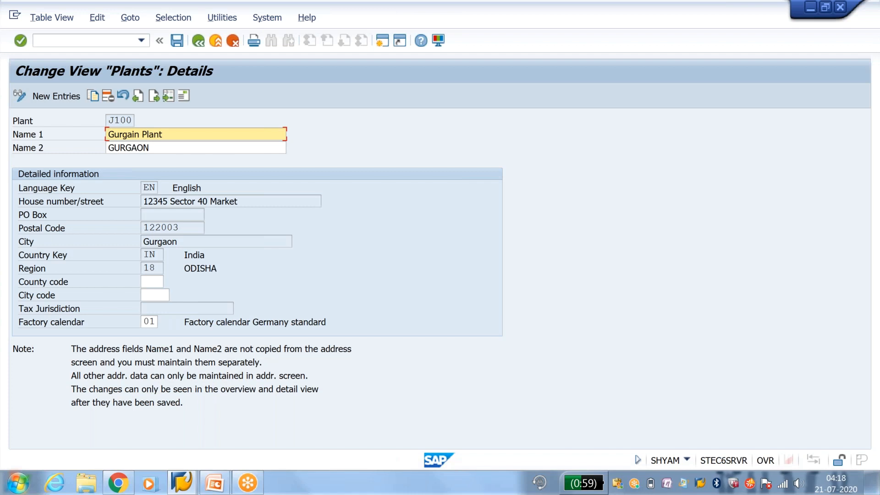
Switch to the Display Customer session, try to open plant maintenance there, read the lock message, and decline displaying the locked data.
click(194, 490)
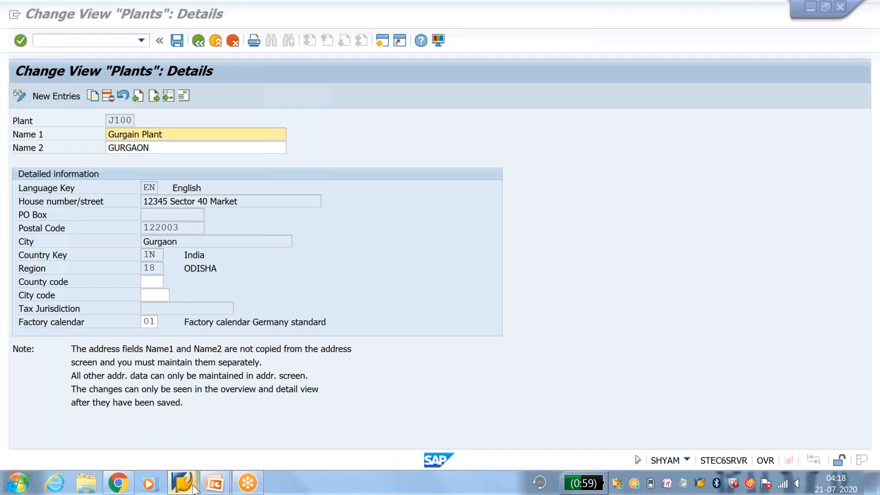
click(274, 277)
mouse_move(191, 493)
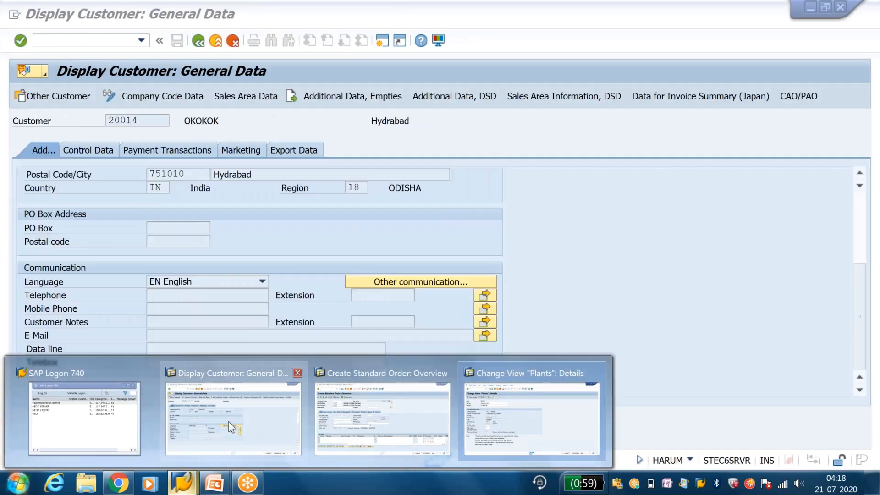
click(228, 422)
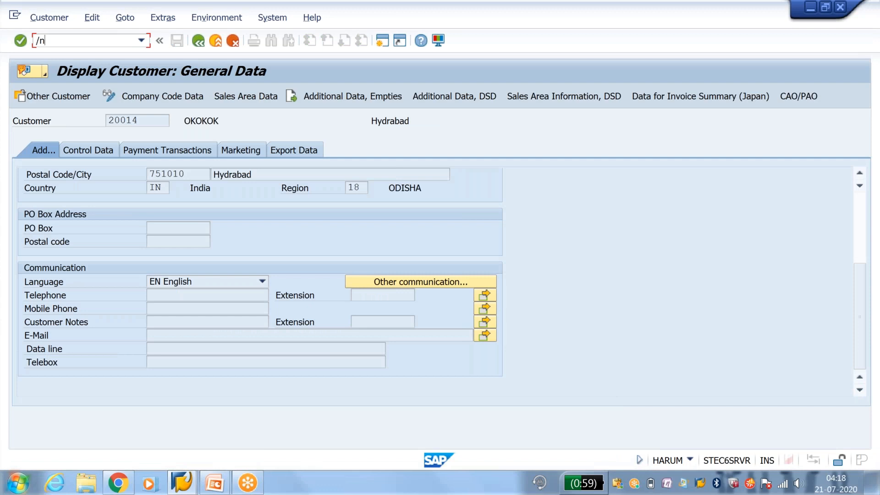
text(/nox18)
key(Return)
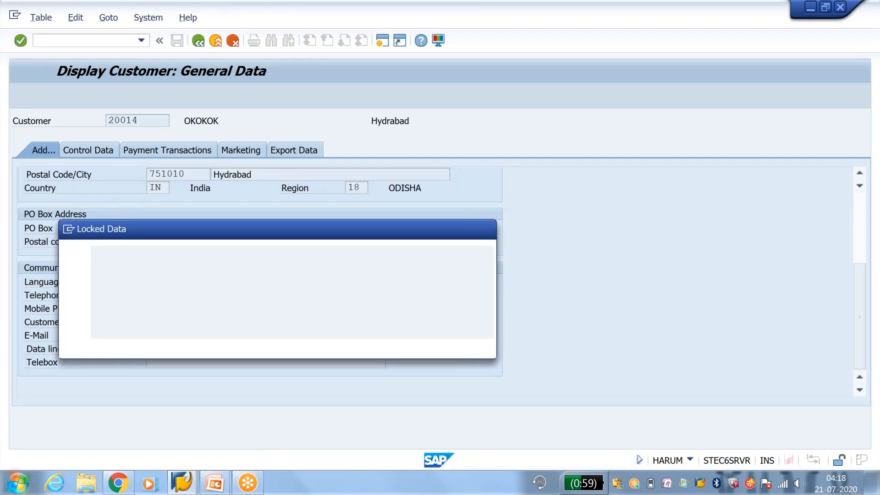
drag(95, 262, 341, 260)
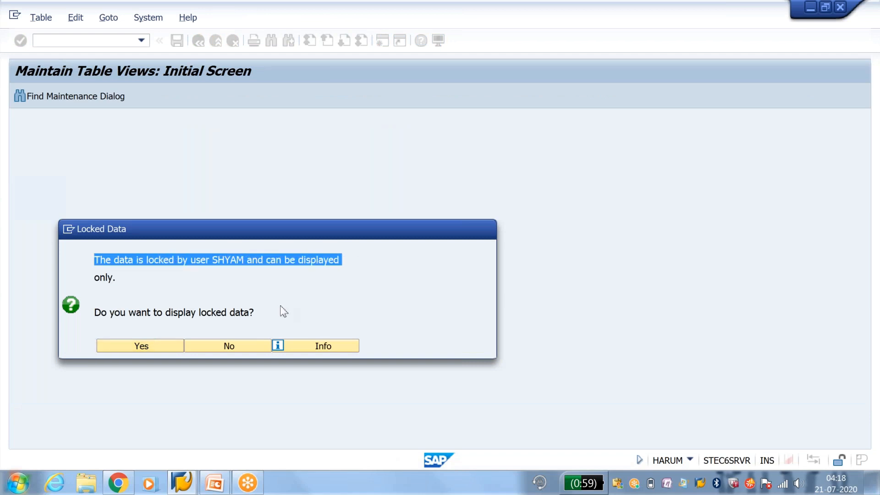
click(246, 345)
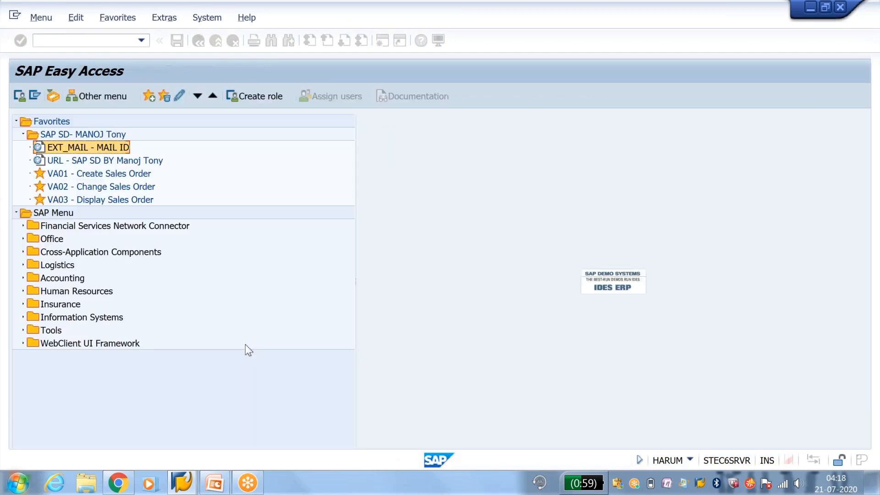
Start transaction sm04 and look through the list of user sessions for the user holding the lock.
click(123, 39)
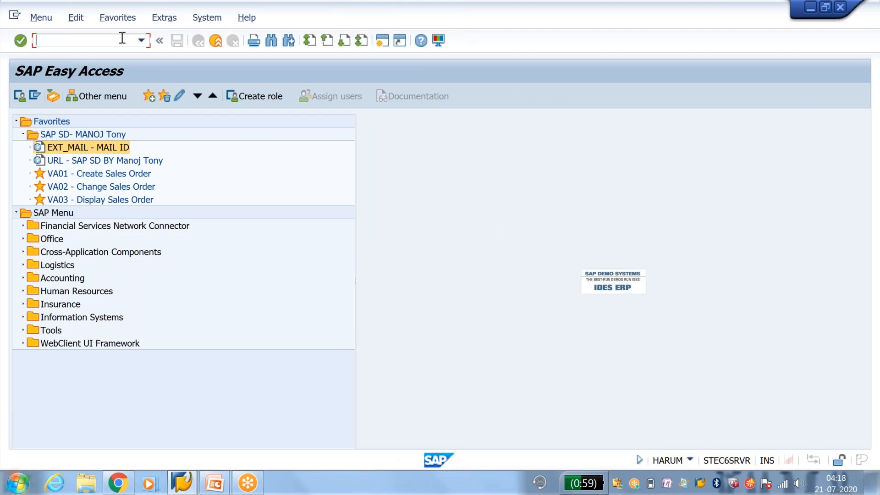
text(sm04)
key(Return)
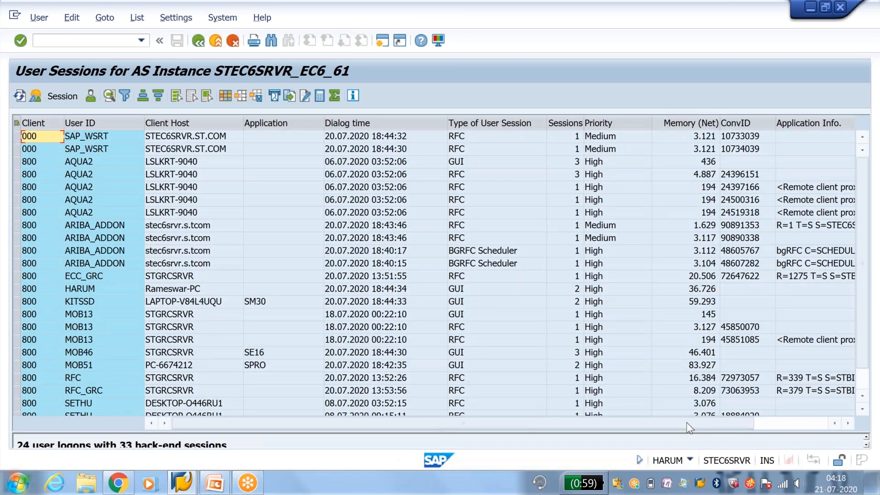
click(863, 411)
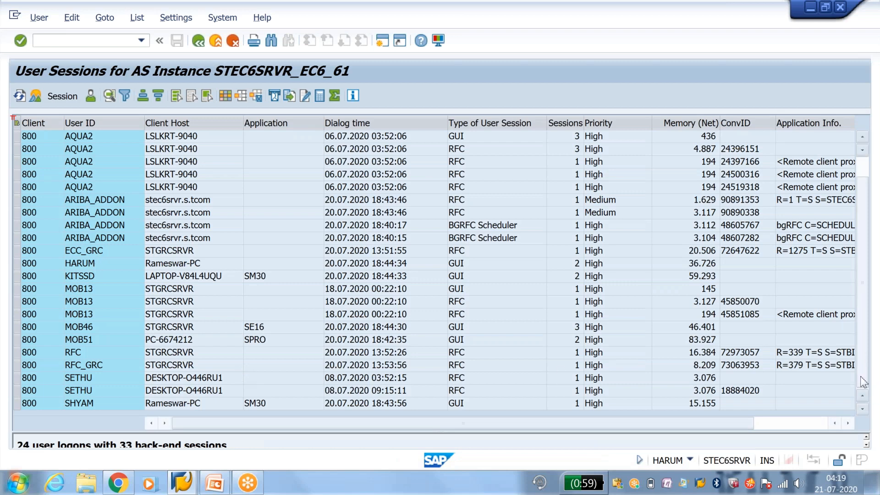
scroll(865, 336, up, 1)
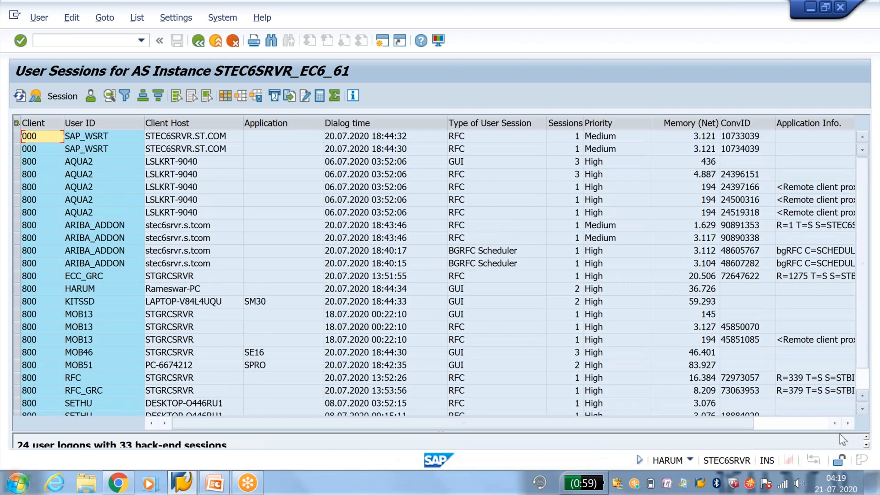
Select the locking user's GUI session at the end of the user list, end it, and acknowledge the system message.
click(94, 137)
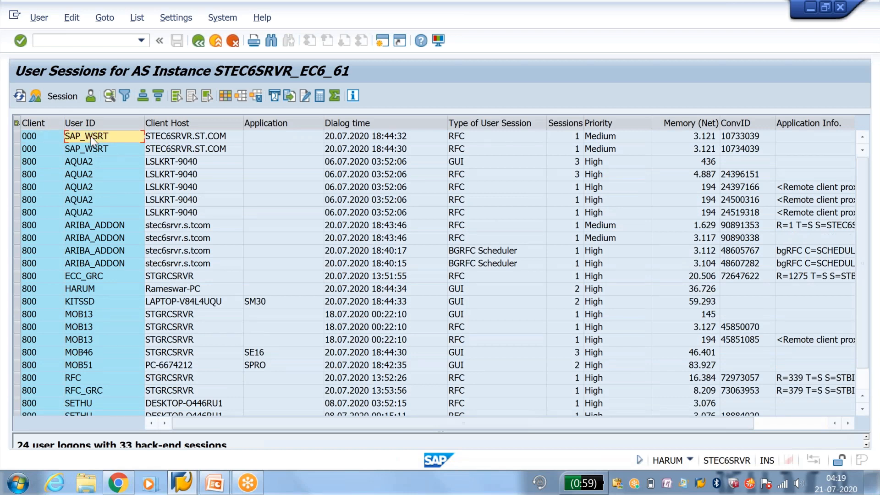
key(Down)
key(Down)
key(Down)
key(Down)
key(Down)
key(Down)
key(Down)
key(Down)
key(Down)
key(Down)
key(Down)
key(Down)
key(Down)
key(Down)
key(Down)
key(Down)
key(Down)
key(Down)
key(Down)
key(Down)
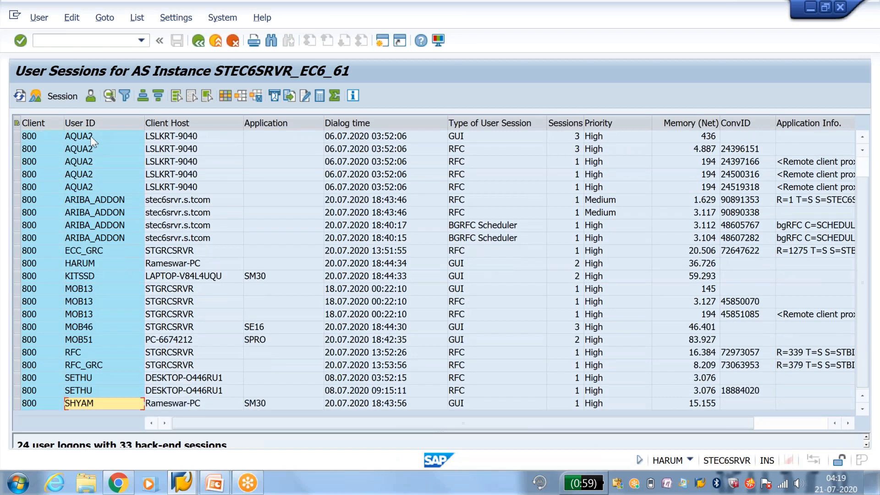
double_click(83, 404)
click(122, 225)
click(236, 267)
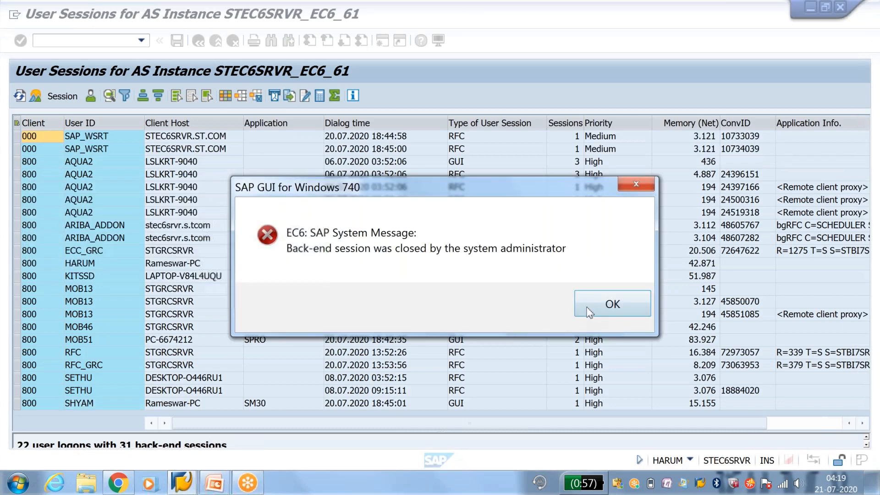
click(597, 306)
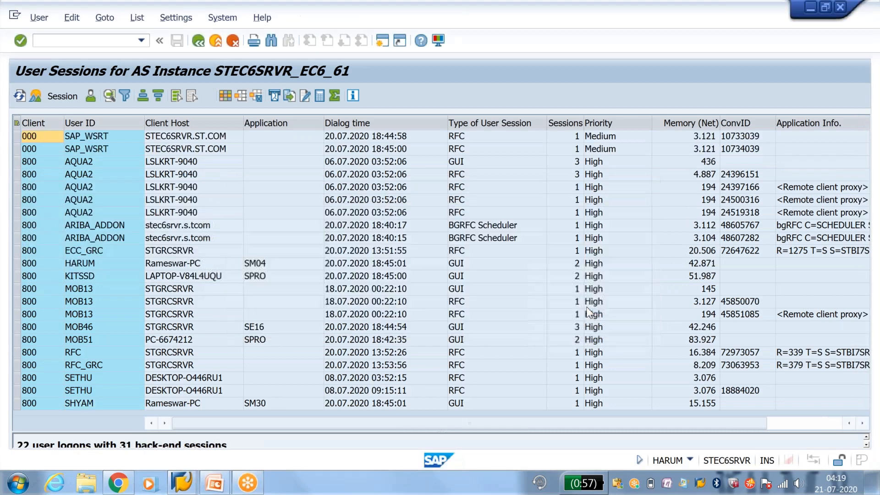
Start plant maintenance with ox10 and open the details of plant 0002.
click(117, 43)
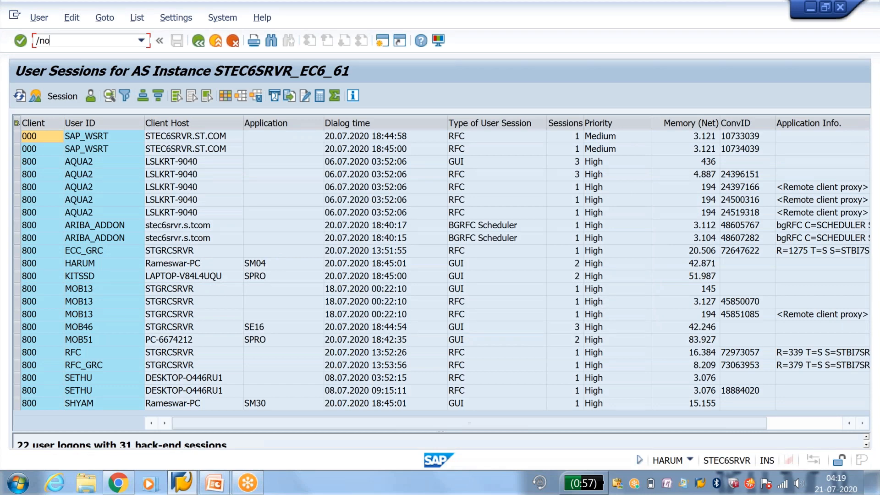
text(/nox10)
key(Return)
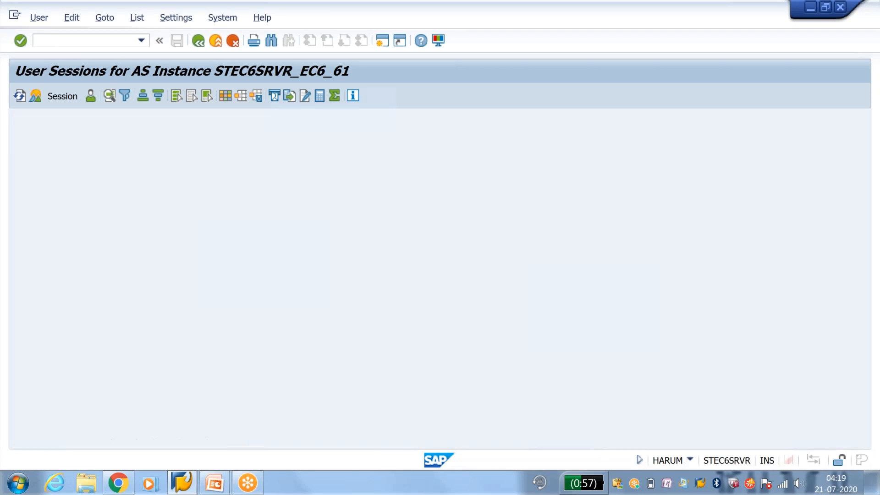
double_click(111, 137)
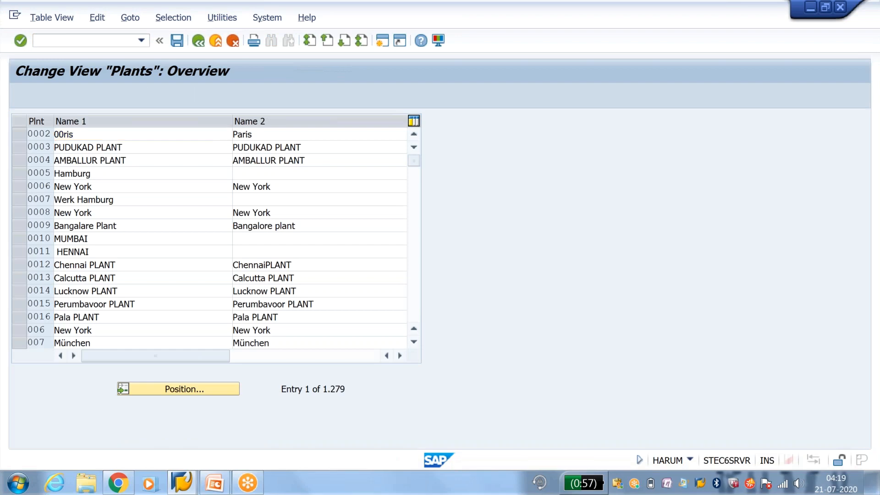
Switch to the PowerPoint slide show, advance to the Overwrite Mode slide, and circle SAP's INS indicator with the presentation pen.
click(215, 486)
click(278, 423)
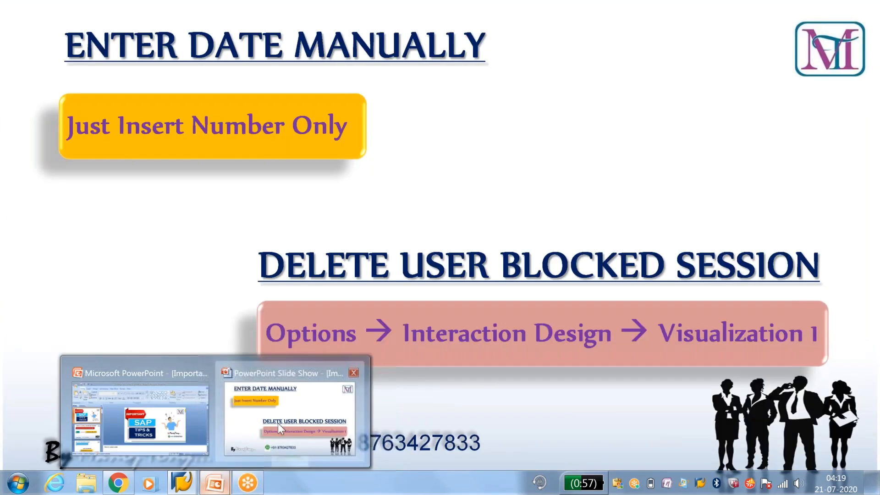
key(Right)
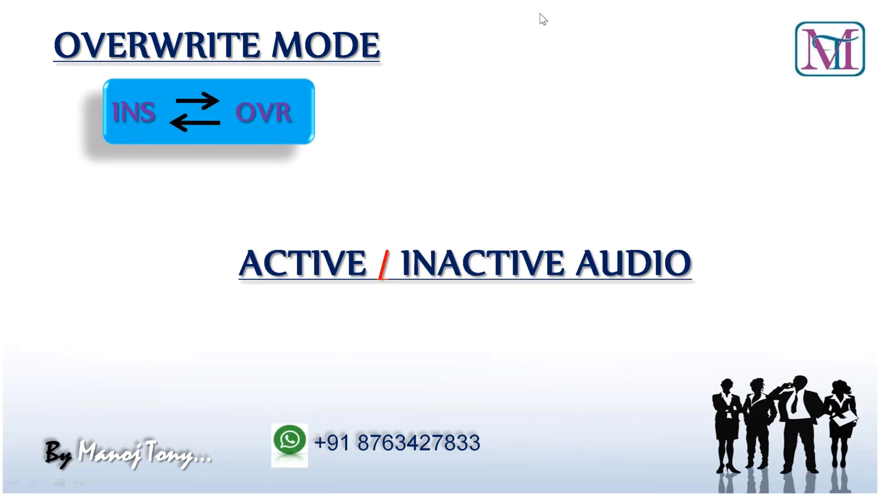
key(super)
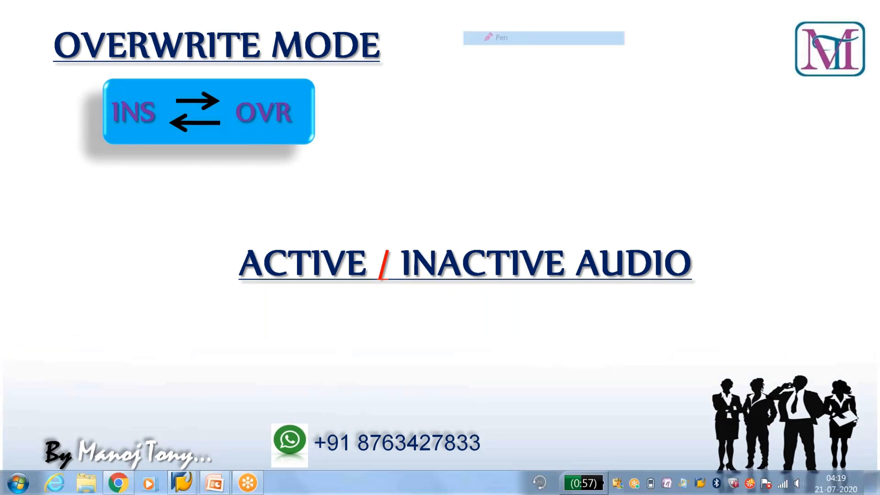
key(alt+Tab)
mouse_move(779, 448)
mouse_down()
mouse_move(771, 443)
mouse_move(754, 458)
mouse_move(781, 451)
mouse_move(766, 471)
mouse_up()
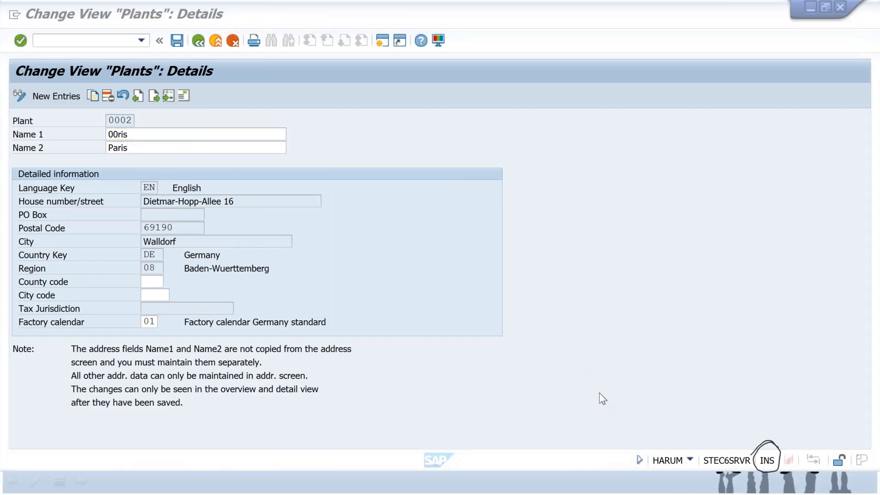
Change the input mode from insert to overwrite and start sales order creation with transaction va01.
click(766, 459)
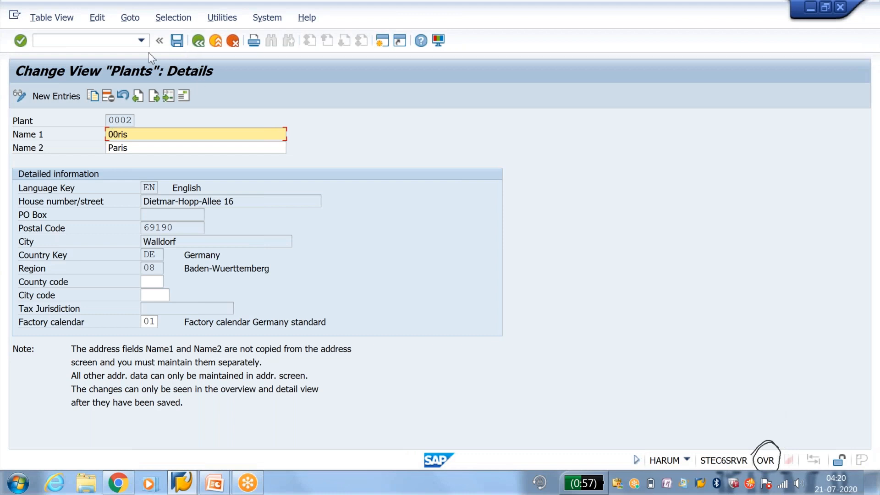
click(125, 40)
text(/n)
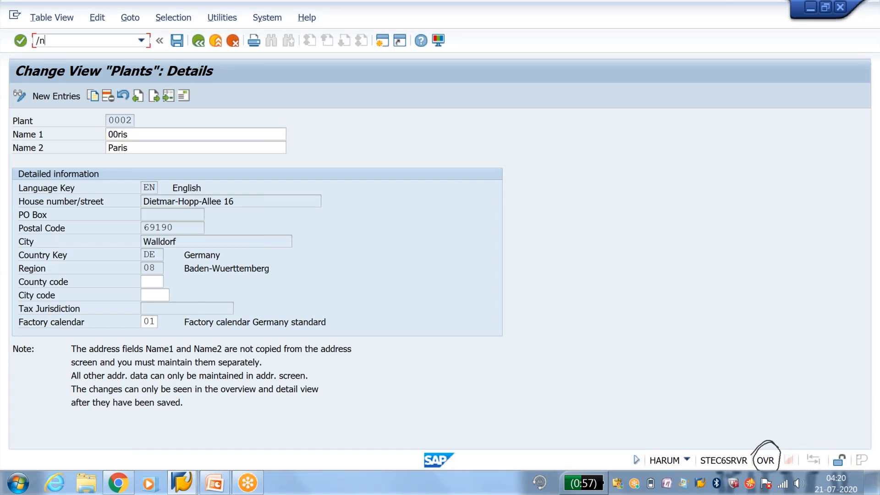
text(va01)
key(Return)
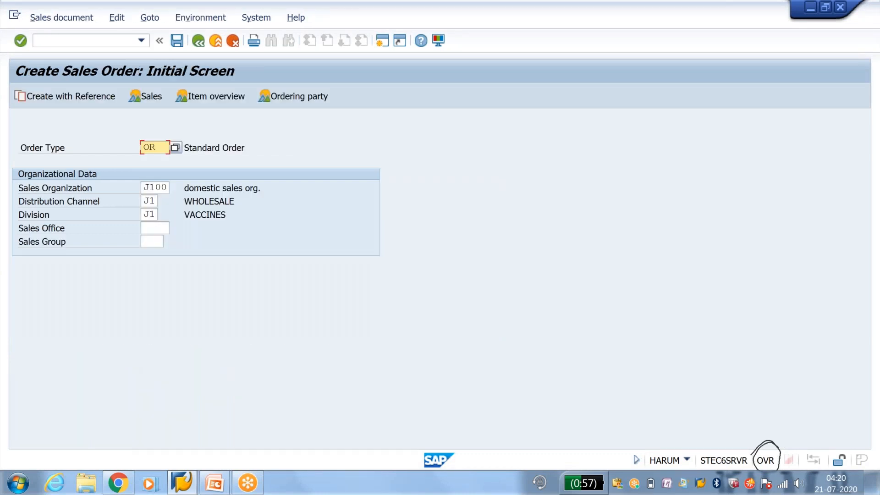
Fill the standard order's header with the remembered sold-to party and the requested delivery date 21072020.
key(Return)
key(Down)
key(Return)
key(Return)
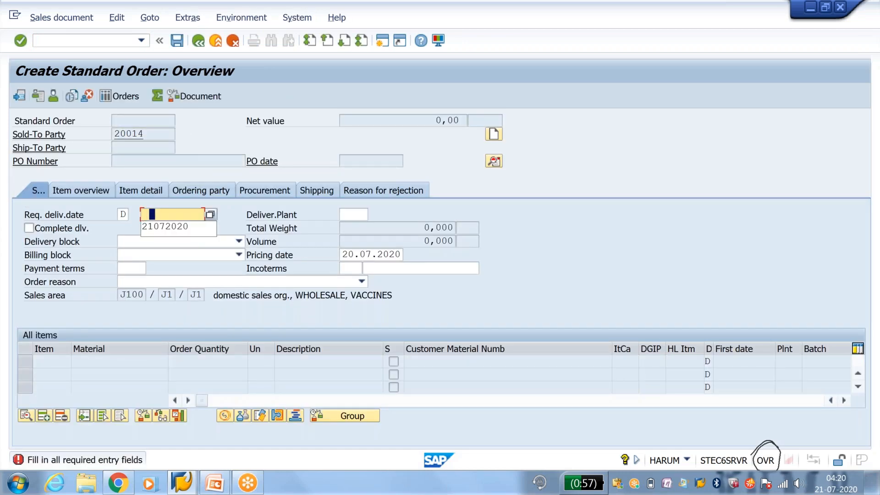
key(Down)
key(Return)
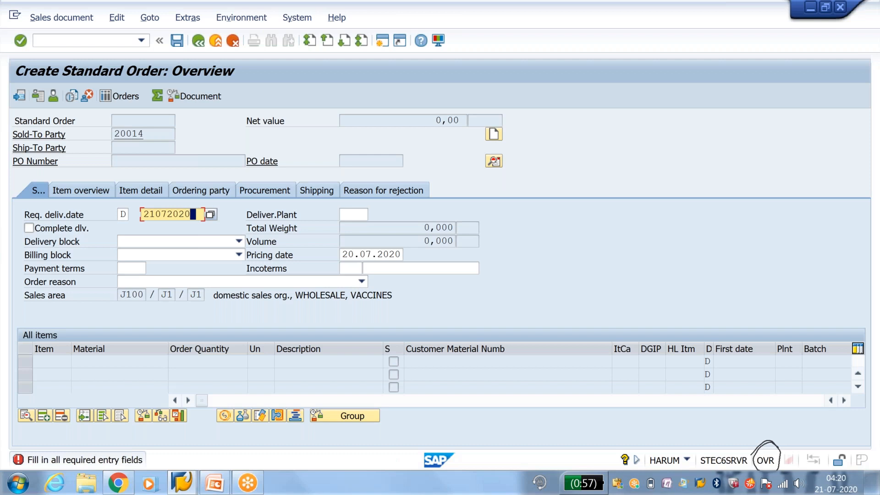
key(Return)
Add material Z with an order quantity of 1 as the order's first item.
key(Down)
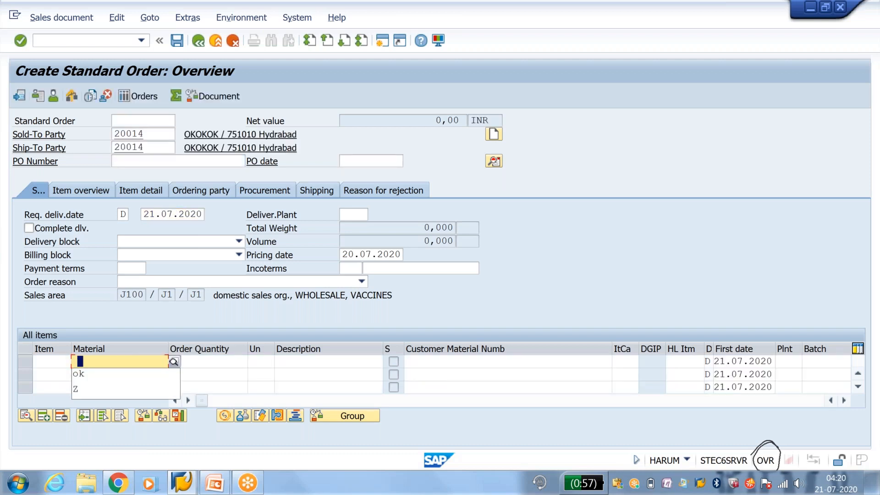
key(Down)
key(Down)
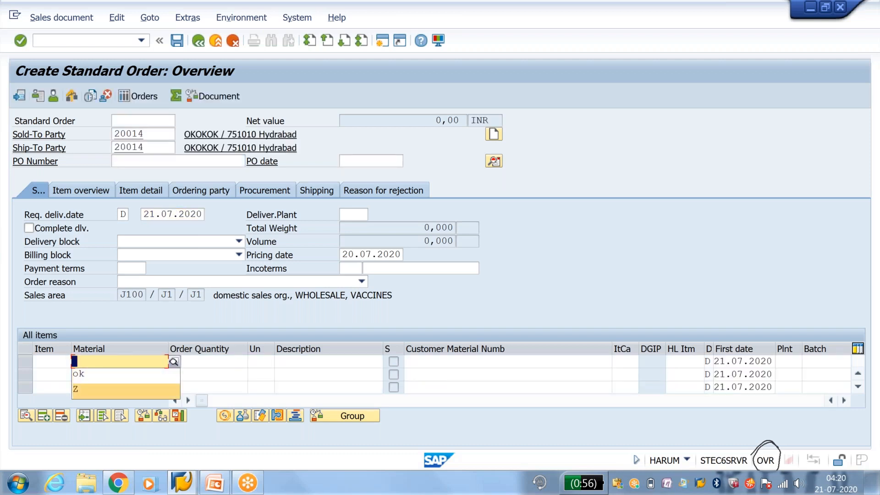
key(Return)
key(Tab)
text(1)
key(Return)
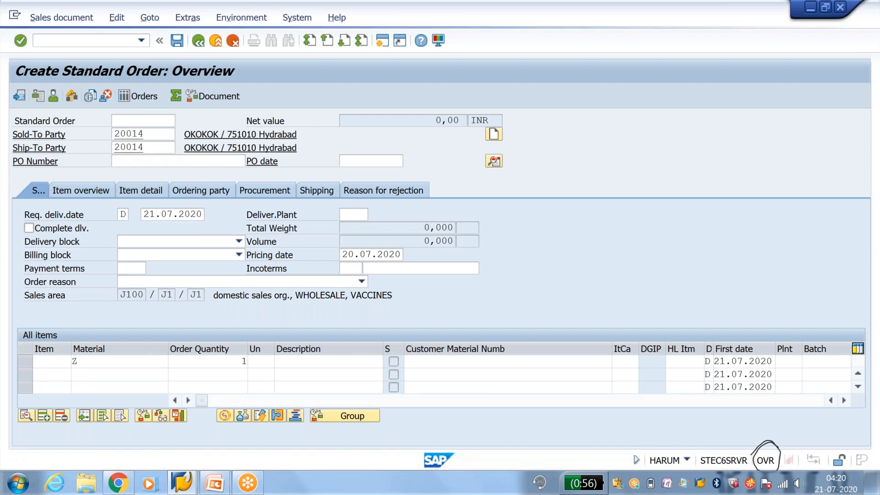
key(Return)
Enter the person's name in capitals as the PO number, save the order, and acknowledge the customer material message.
click(142, 161)
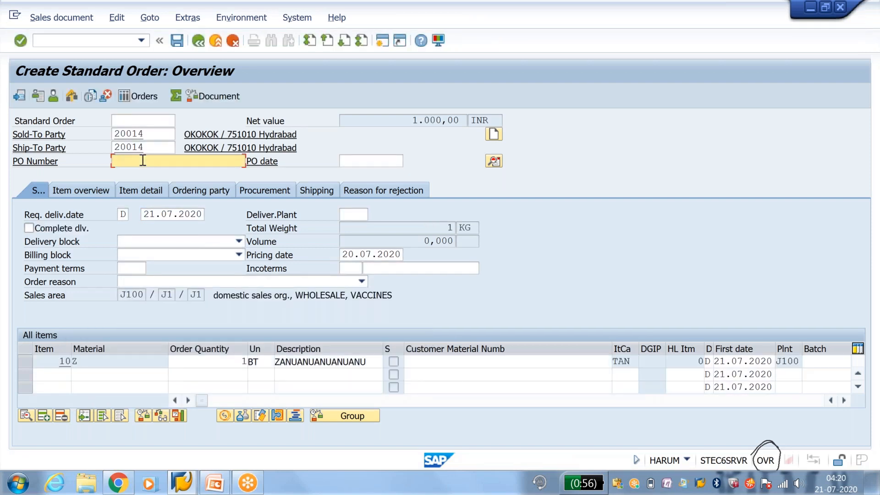
key(Caps_Lock)
text(MA)
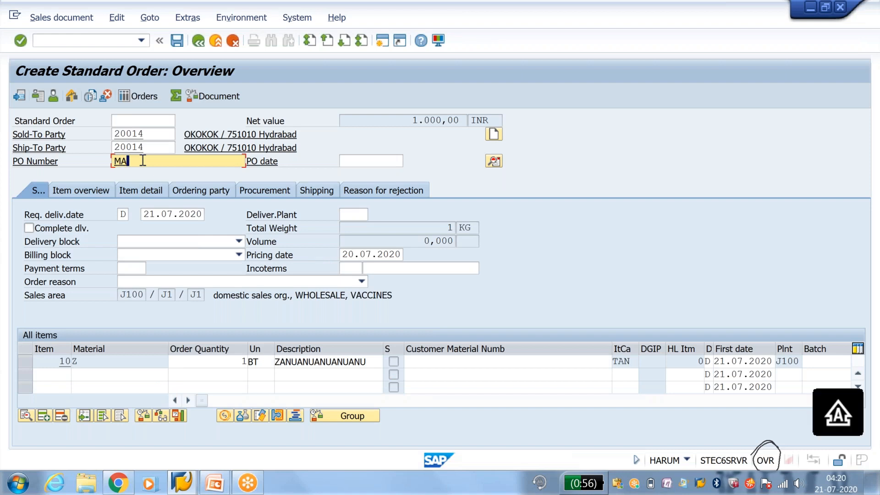
text(NOJ TONY)
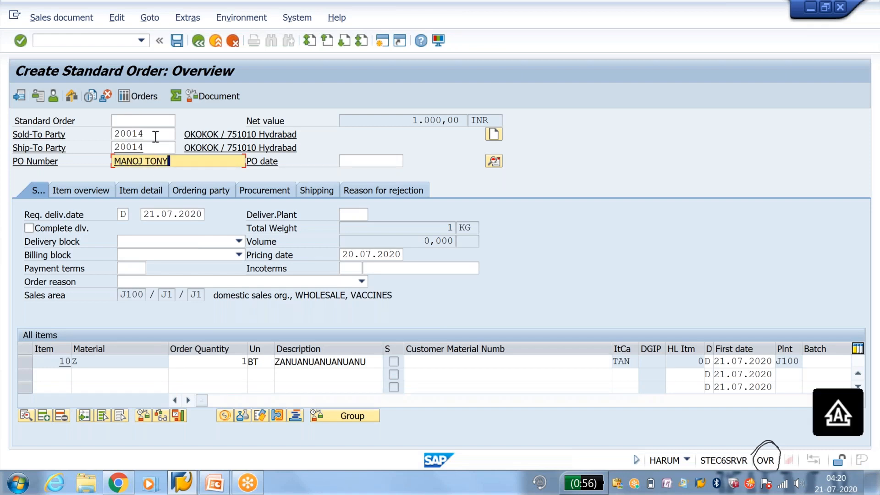
click(182, 43)
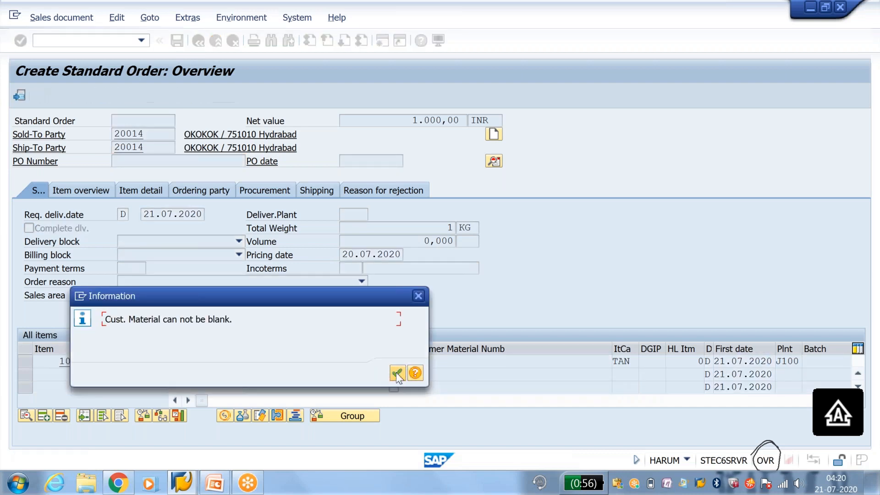
click(397, 373)
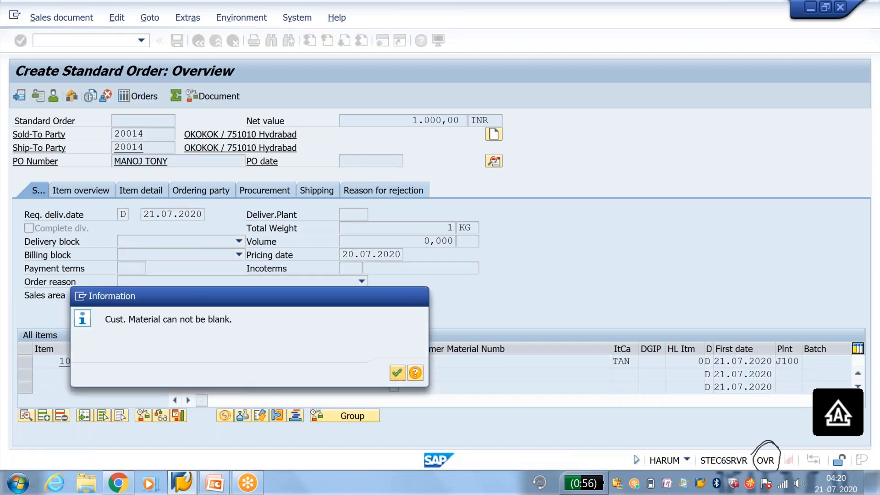
Open the sales order just created in change mode.
click(58, 21)
click(47, 53)
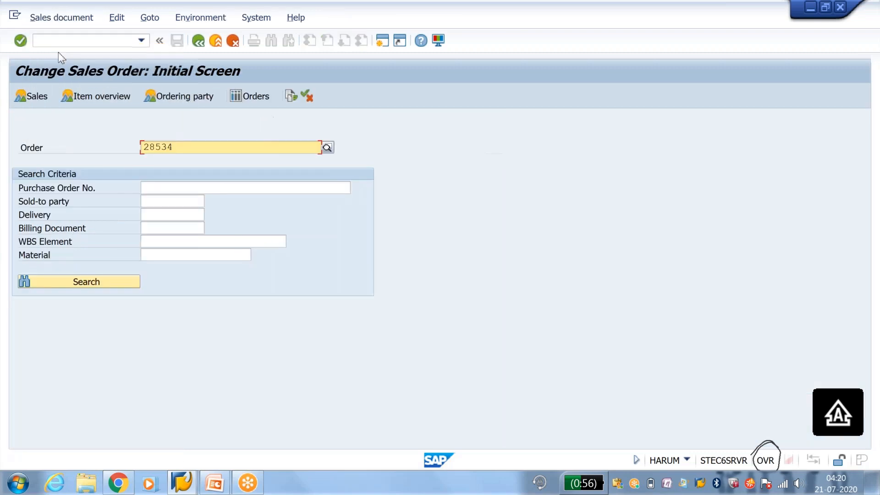
key(Return)
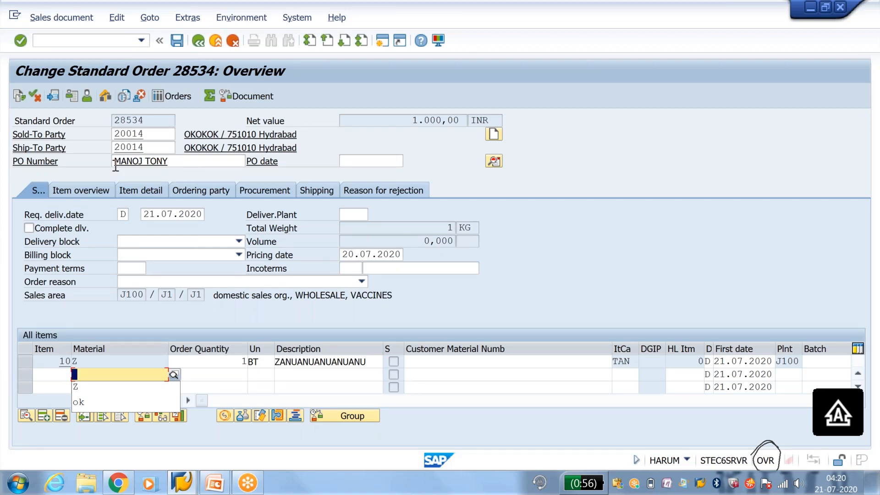
Overwrite the name in the PO number from its first character with ODODODODODO.
click(116, 165)
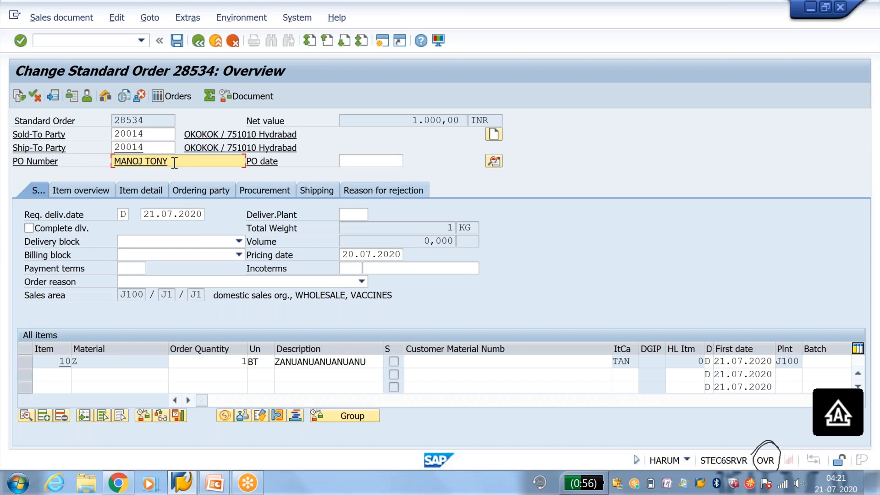
text(OD)
text(ODODODODO)
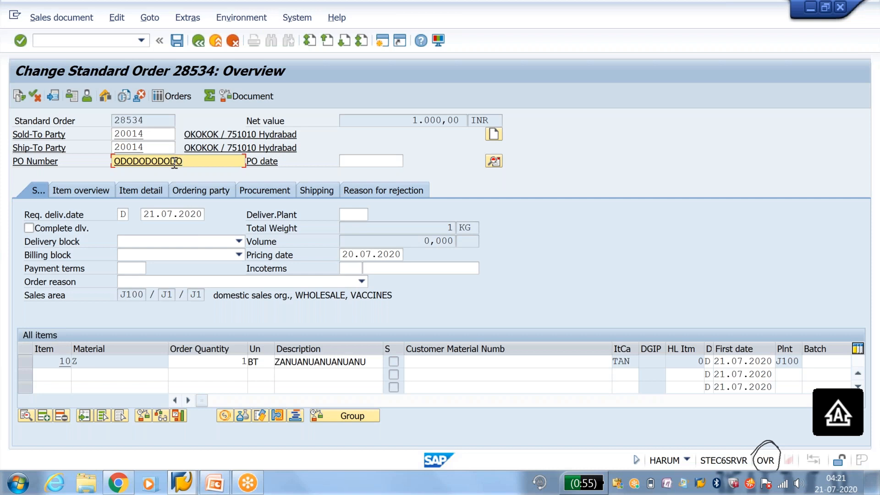
Switch the input mode back to insert and reopen the same sales order for change without saving the PO number edit.
click(766, 464)
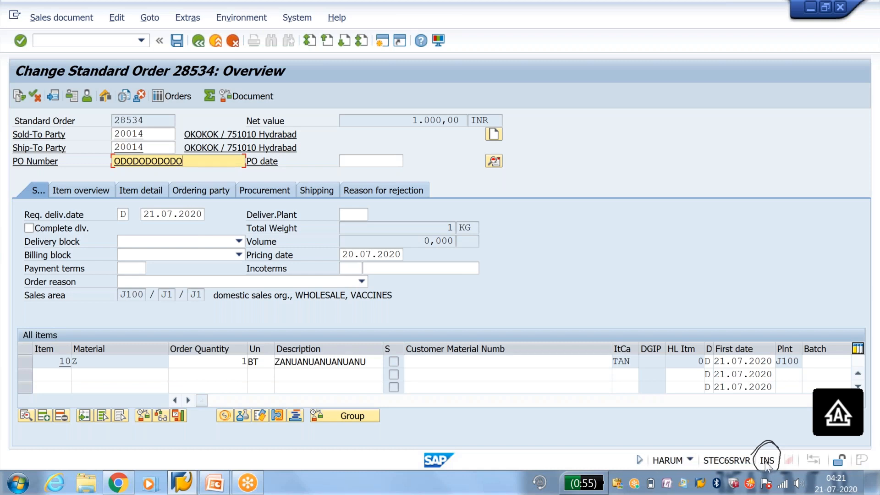
click(107, 41)
text(/NVA01)
key(Return)
key(Return)
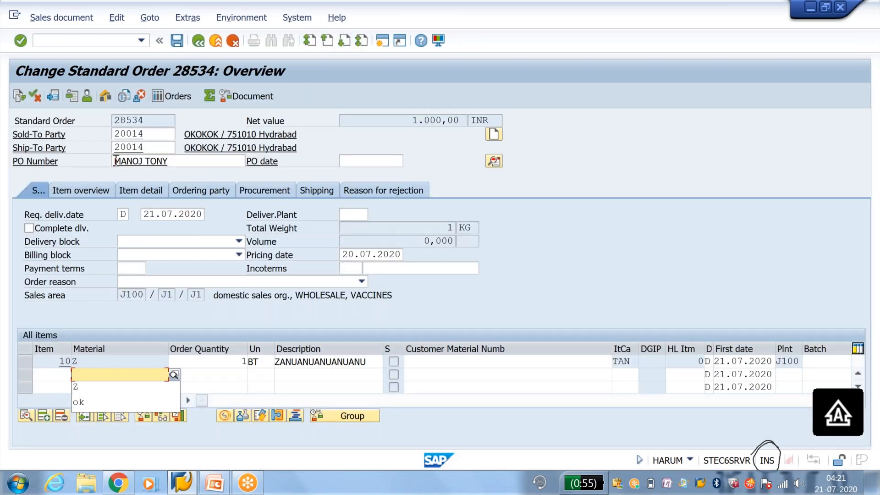
Insert OD before the name in the PO number, replace the name with ODODODOKOKOK in overwrite mode, and return to insert mode.
click(116, 161)
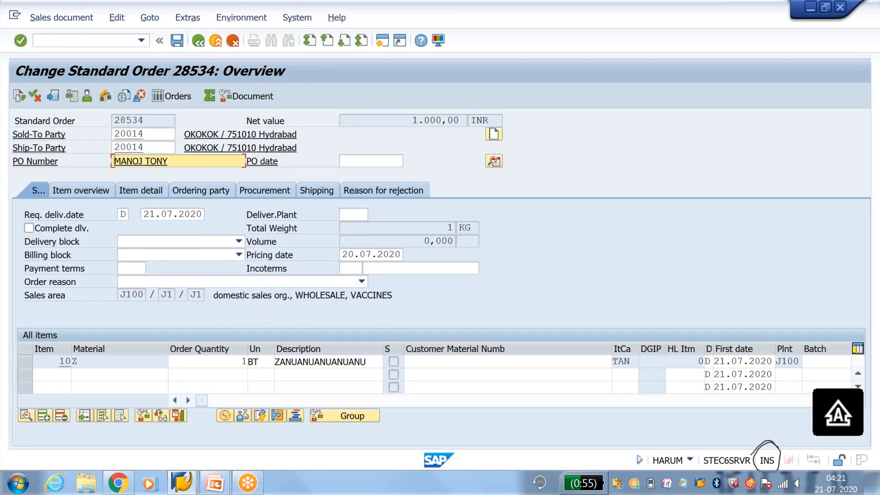
text(OD)
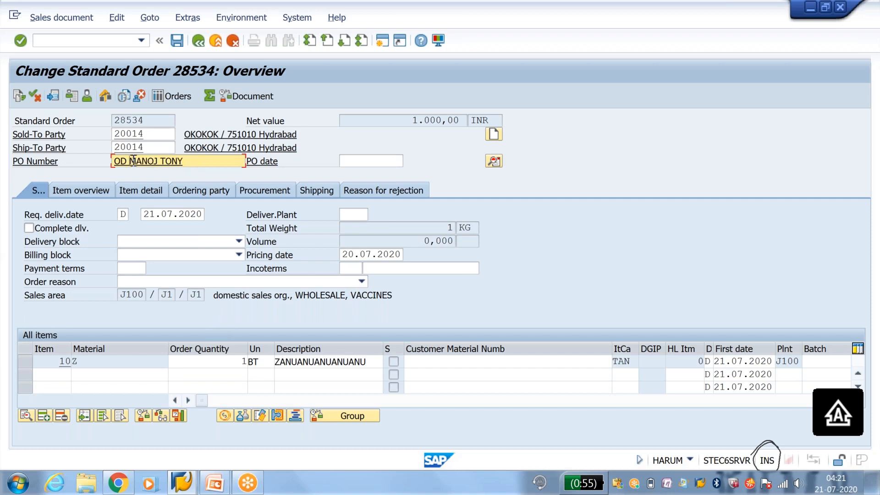
click(765, 461)
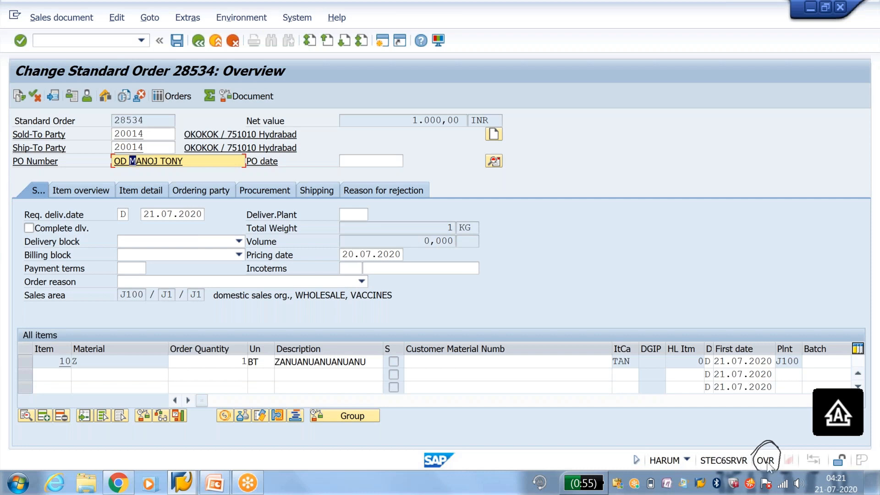
click(130, 164)
text(ODODODOKOKOK)
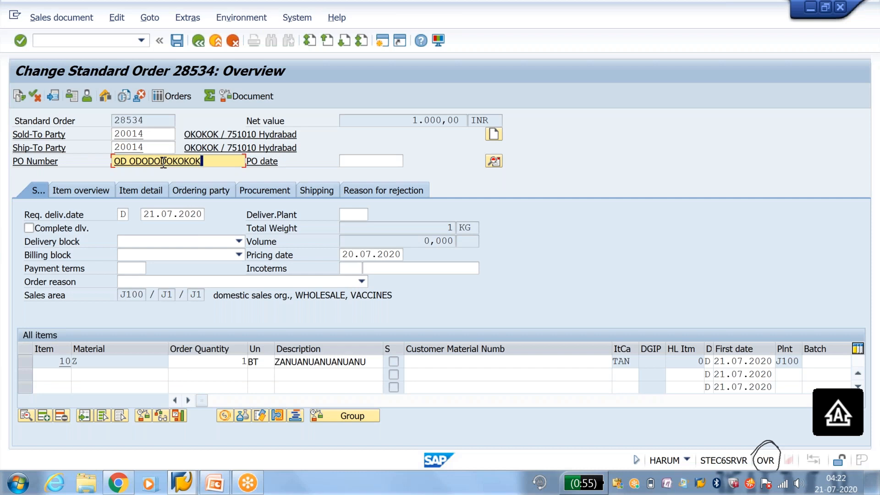
click(769, 463)
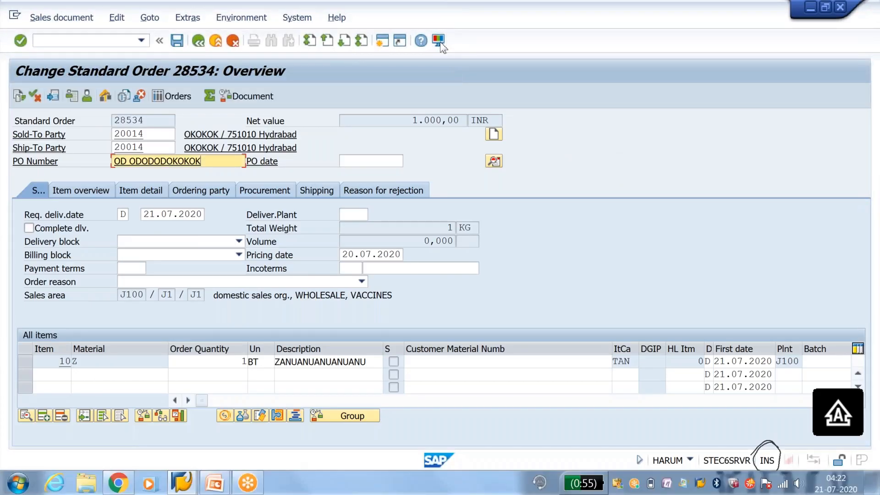
In the SAP GUI font settings, set the fixed-width font to Courier New size 20 and apply it.
click(438, 40)
click(445, 60)
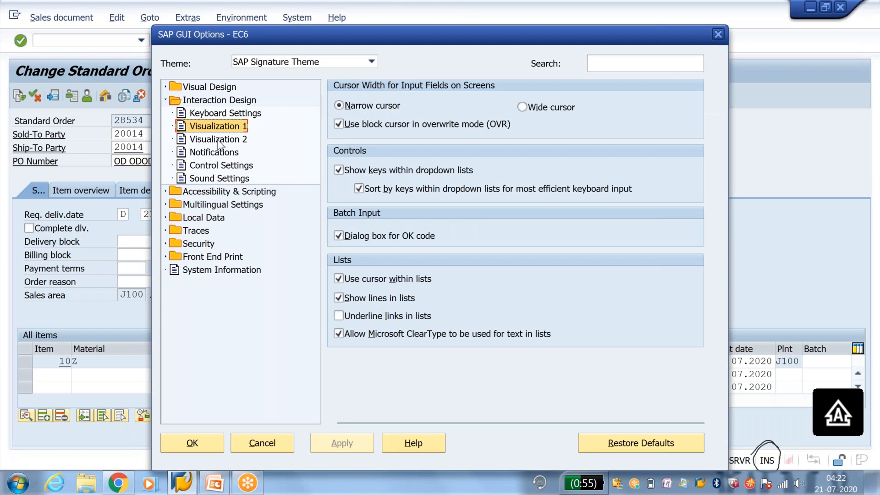
click(165, 86)
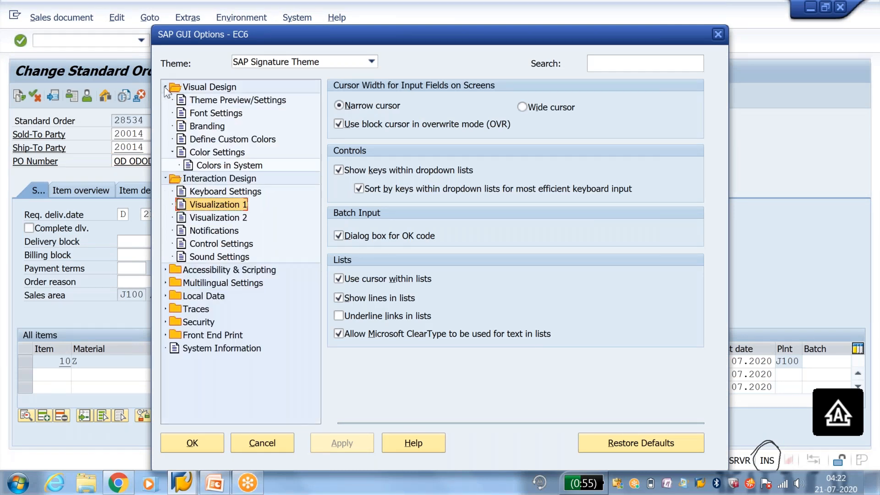
click(217, 115)
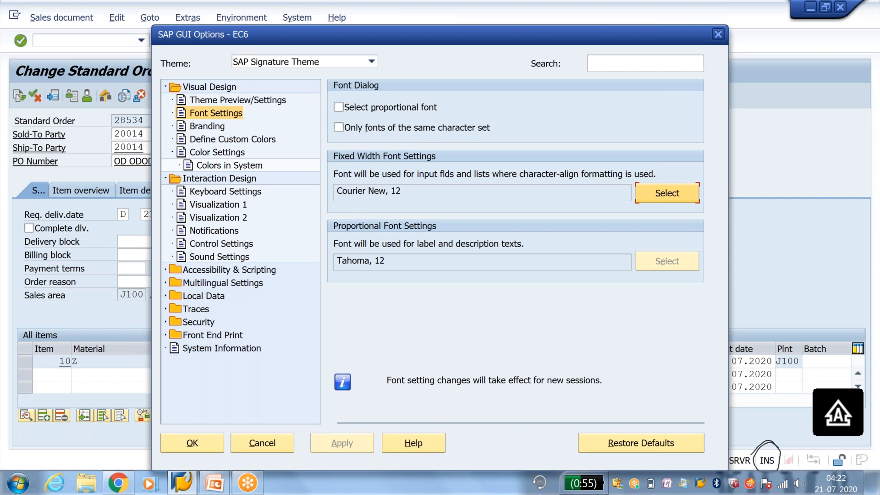
click(667, 193)
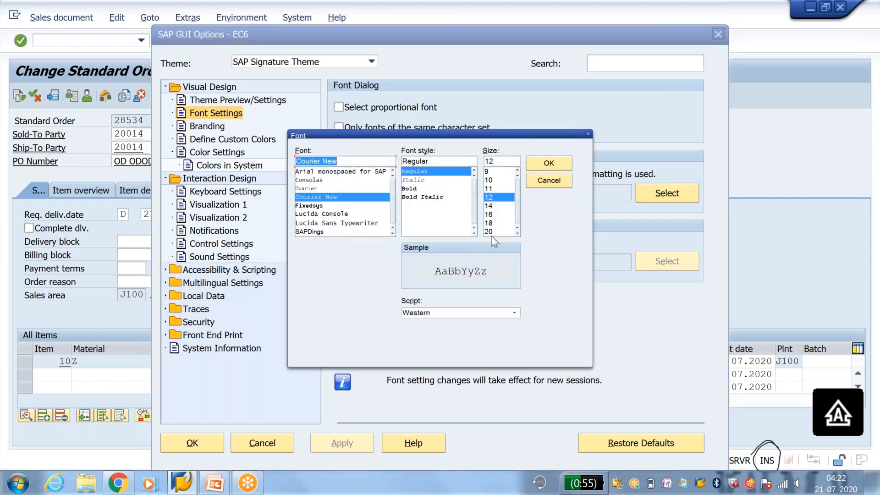
click(490, 231)
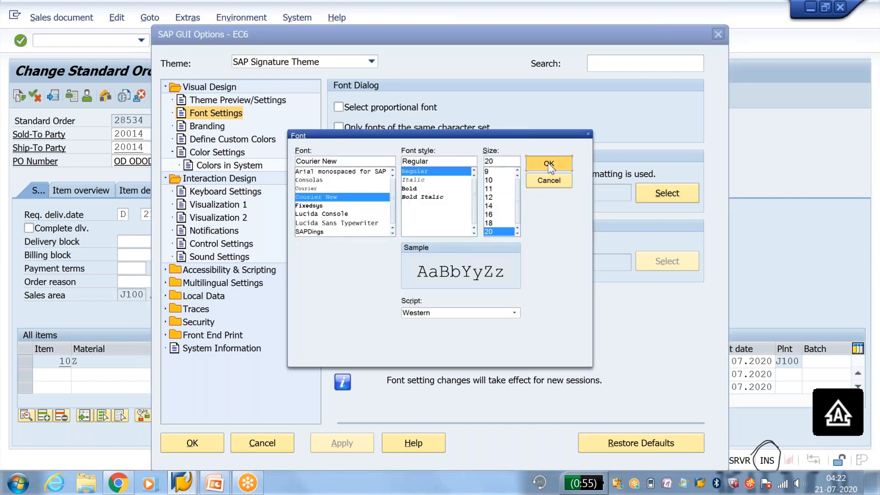
click(549, 164)
click(346, 452)
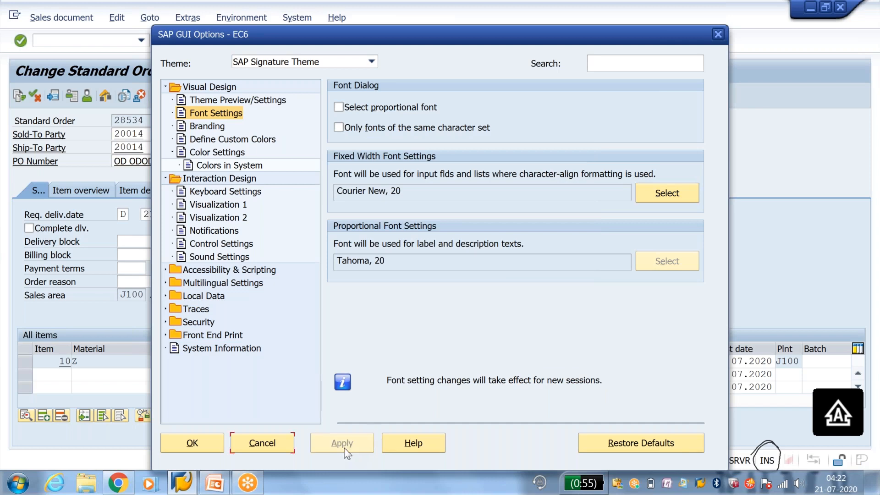
click(181, 447)
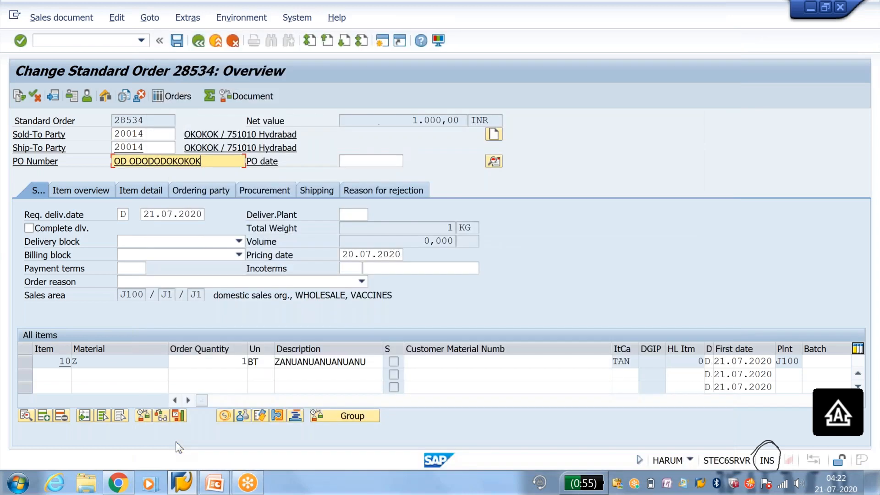
Start a new standard order with /nva01 in the current session to check the font size there.
click(108, 41)
text(/nva01)
key(Return)
key(Return)
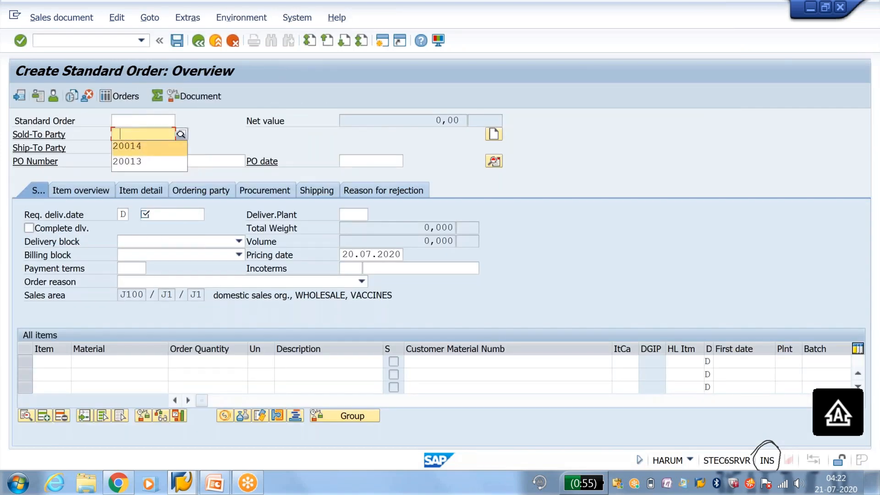
End the current SAP session and open a fresh logon screen for Developmenet Server from SAP Logon.
click(101, 41)
text(/nsl)
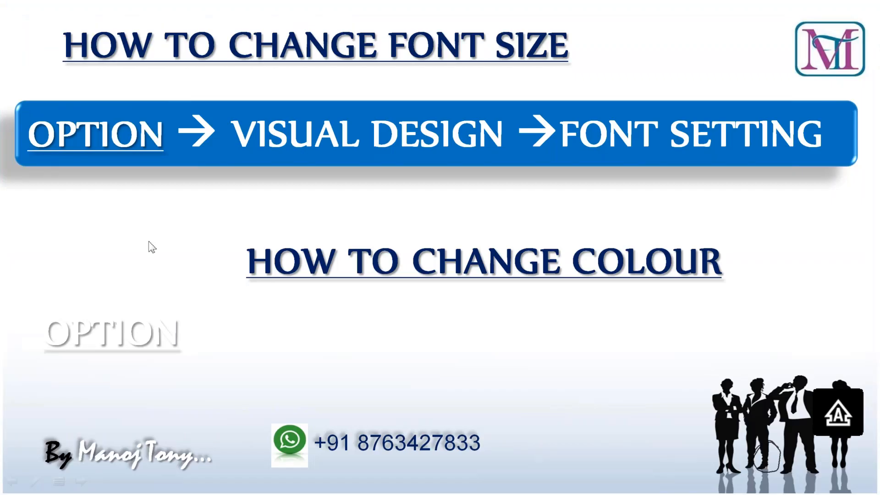
key(alt+Tab)
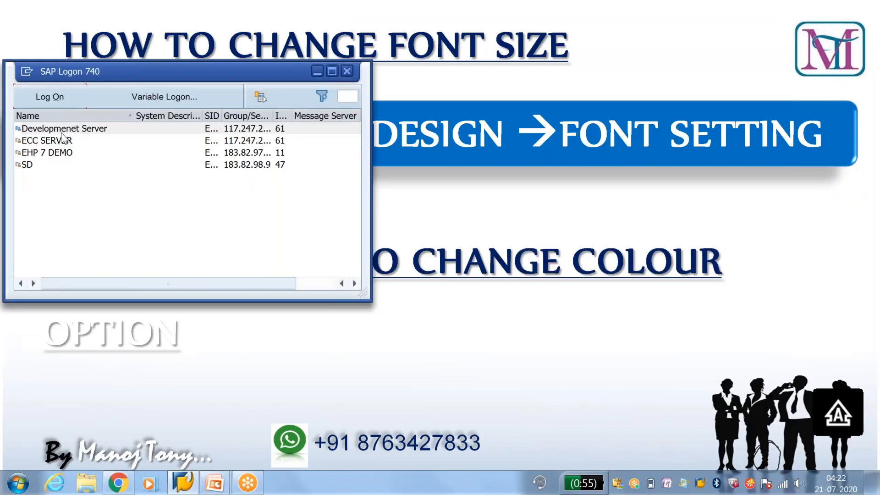
click(50, 96)
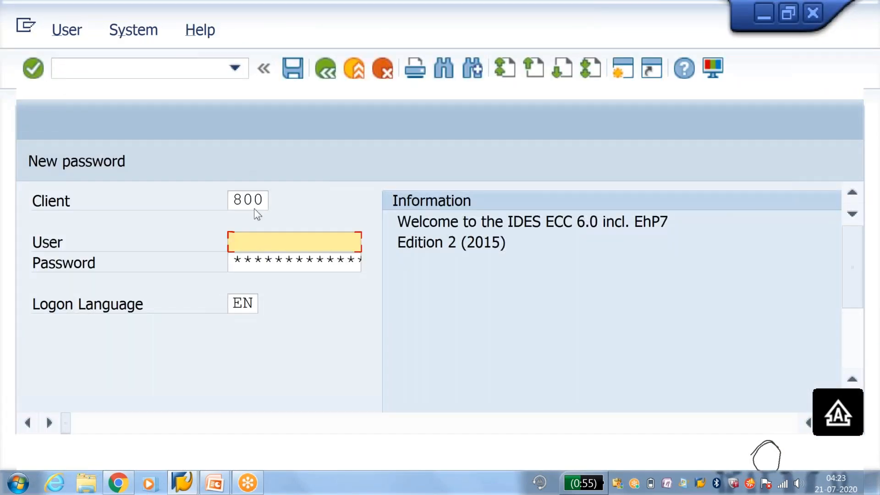
click(256, 242)
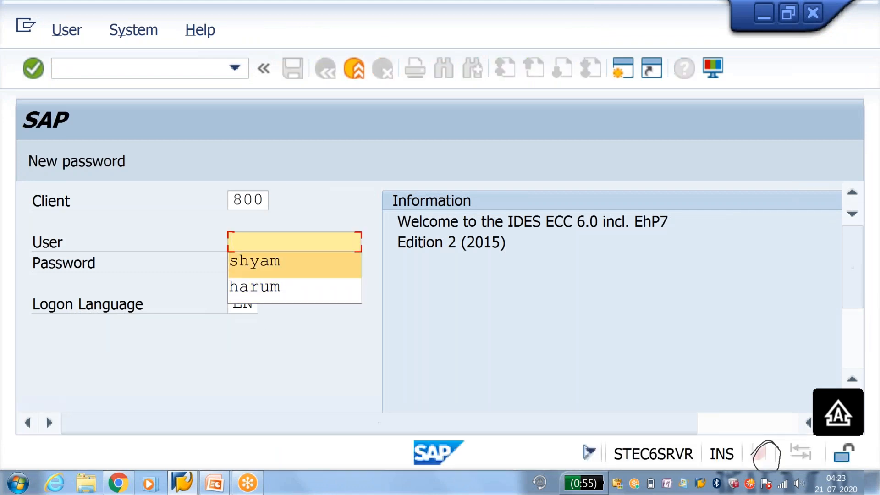
Set the fixed-width font size to 12 in the SAP GUI options and apply it.
click(715, 68)
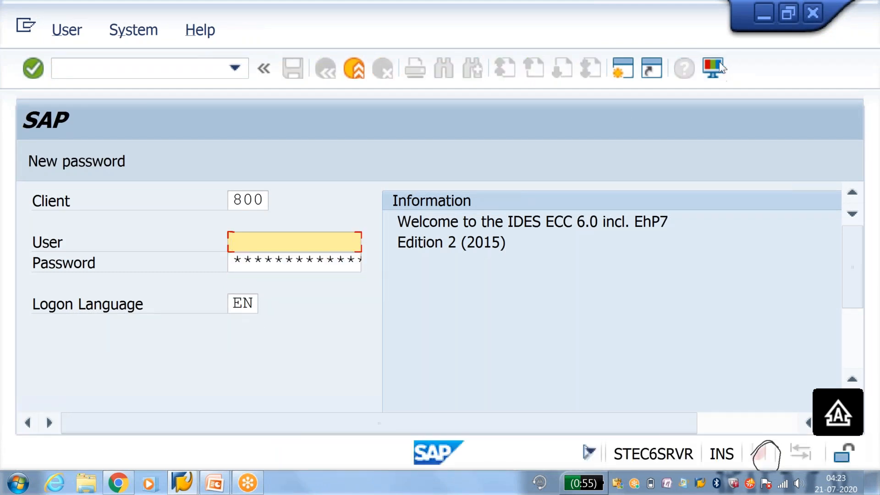
click(721, 67)
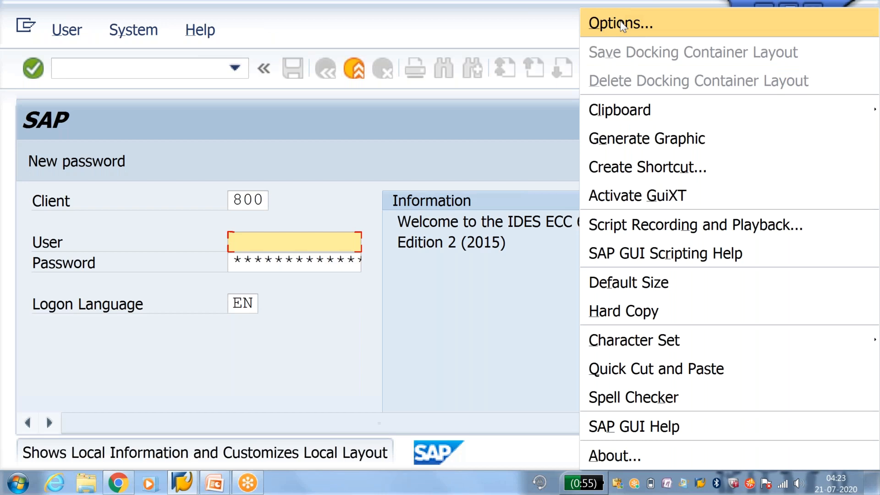
click(622, 24)
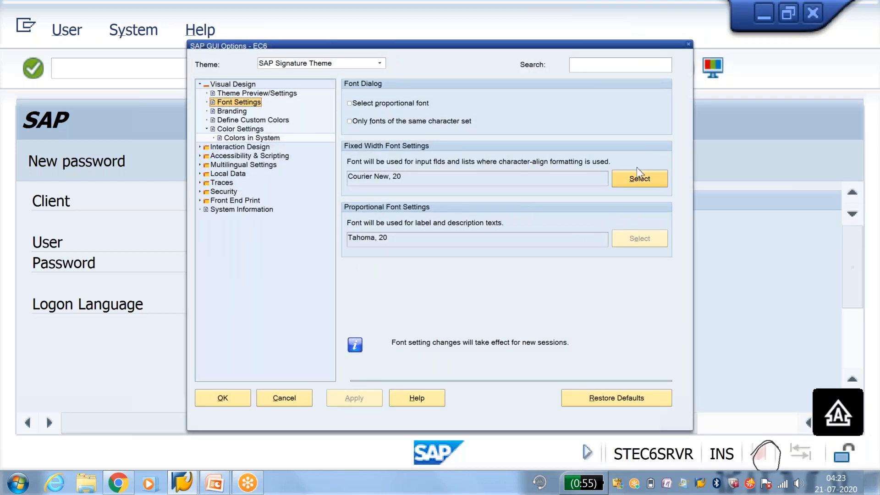
click(640, 182)
click(493, 185)
click(549, 152)
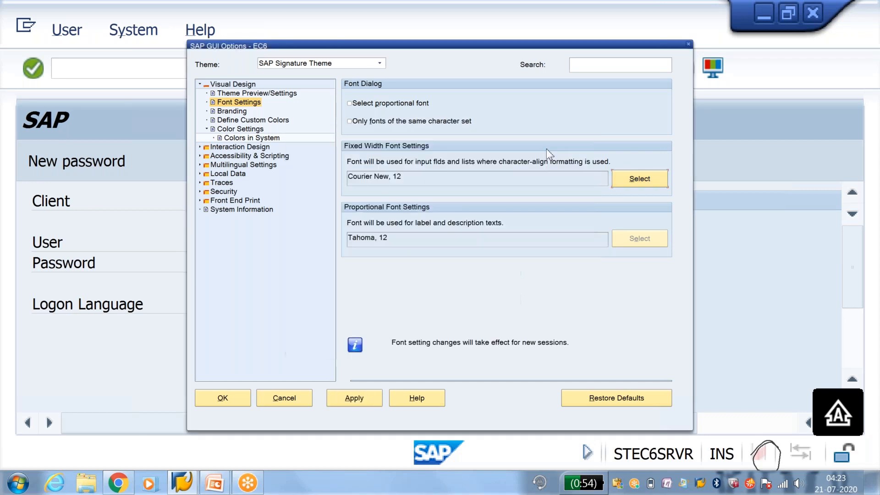
click(365, 401)
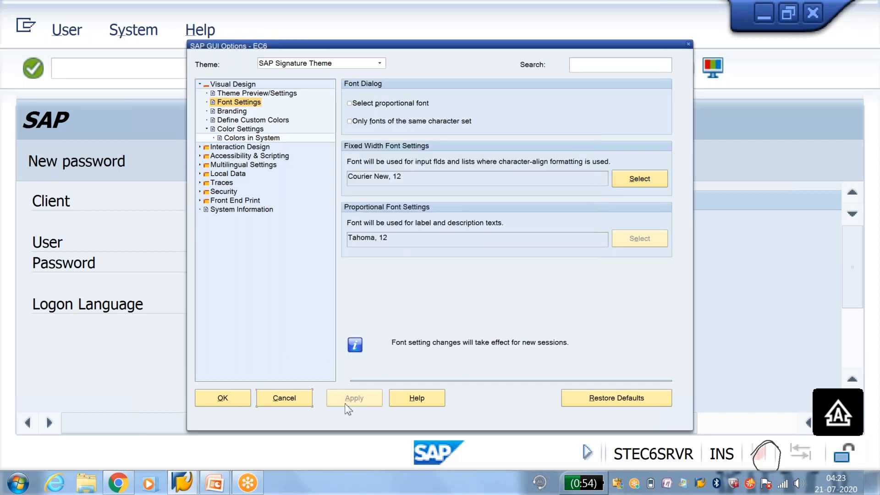
click(236, 403)
Close the large-font logon window and reopen the Developmenet Server logon screen.
click(228, 20)
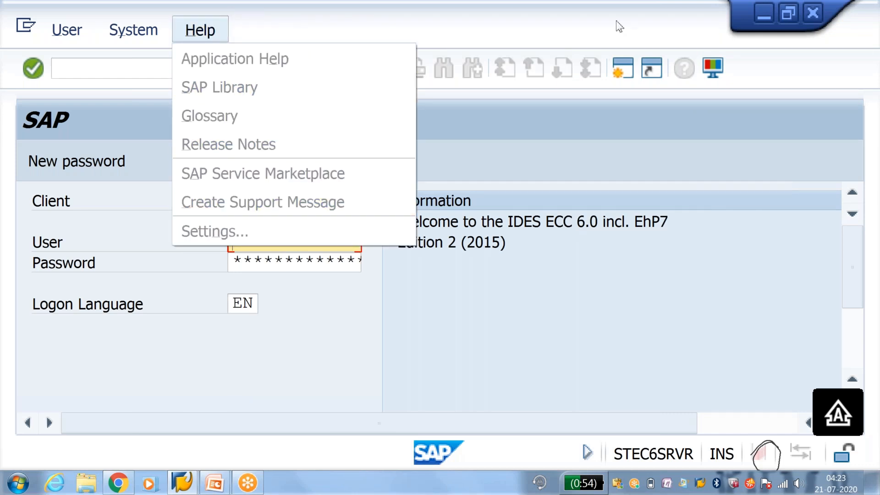
click(846, 18)
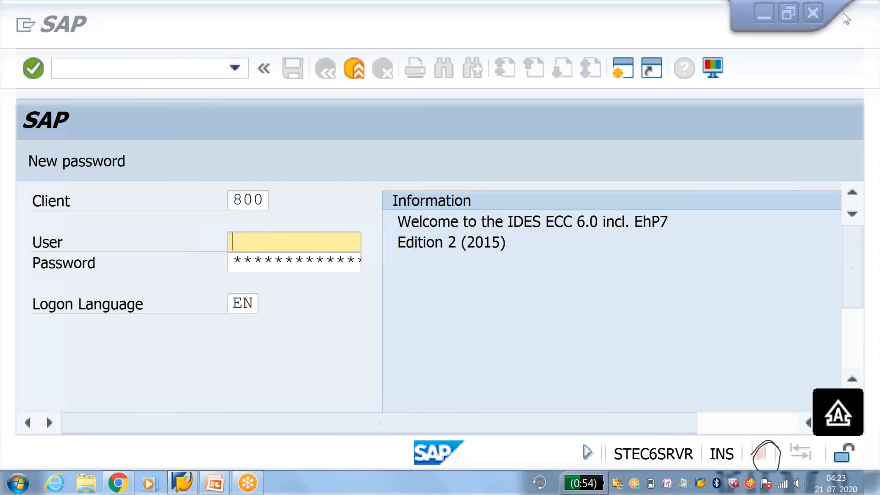
click(813, 12)
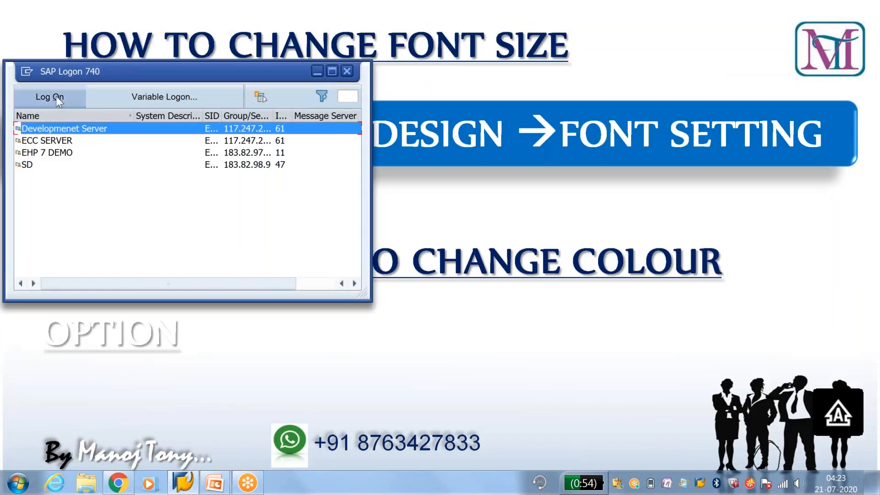
click(51, 97)
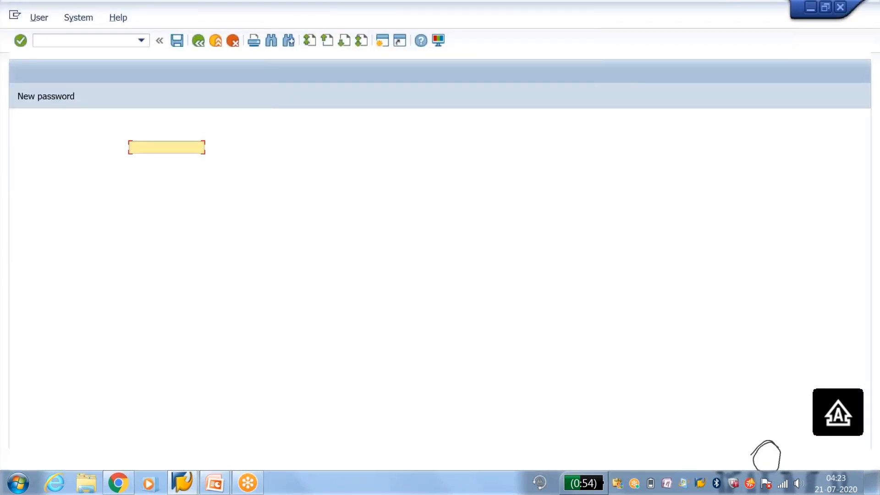
Log on to client 800 with the first suggested user name and the account password.
key(Down)
key(Return)
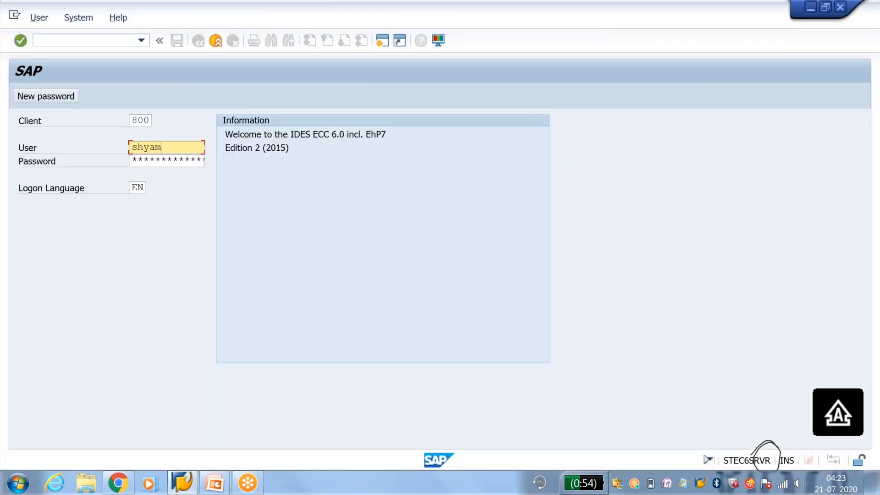
key(Tab)
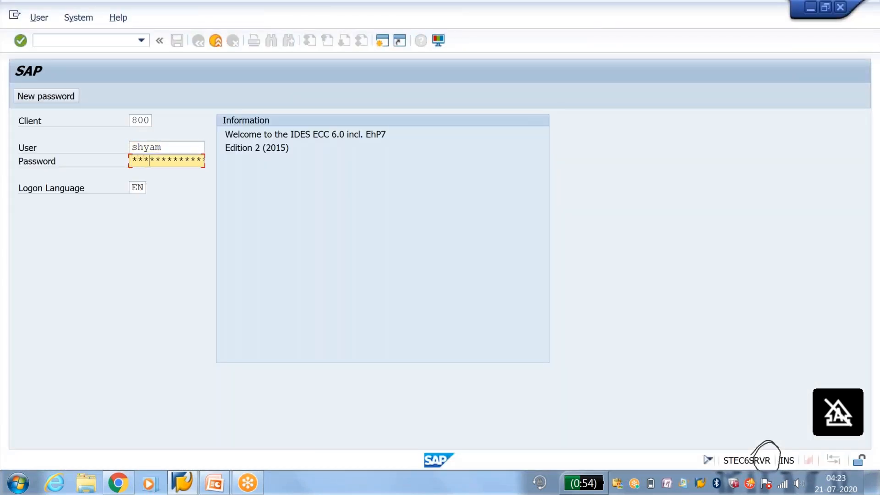
key(Return)
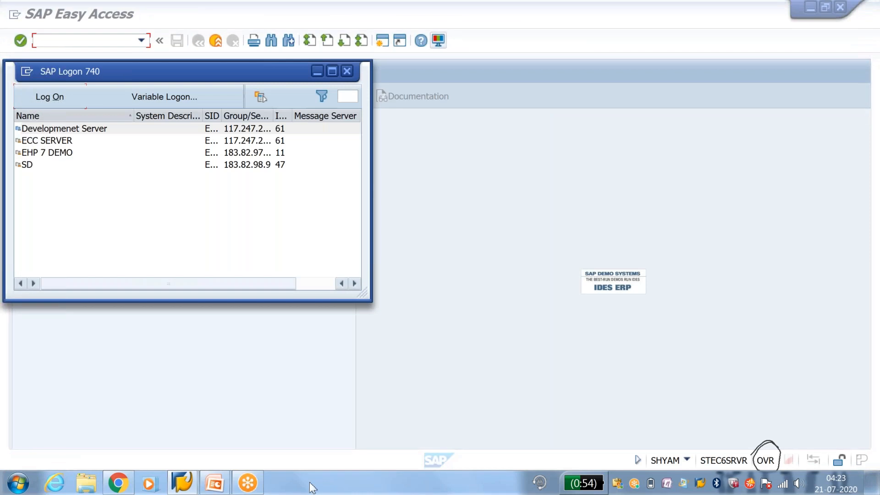
Show the slide on changing the colour in the PowerPoint slide show, minimize SAP Logon and return to SAP Easy Access.
click(214, 483)
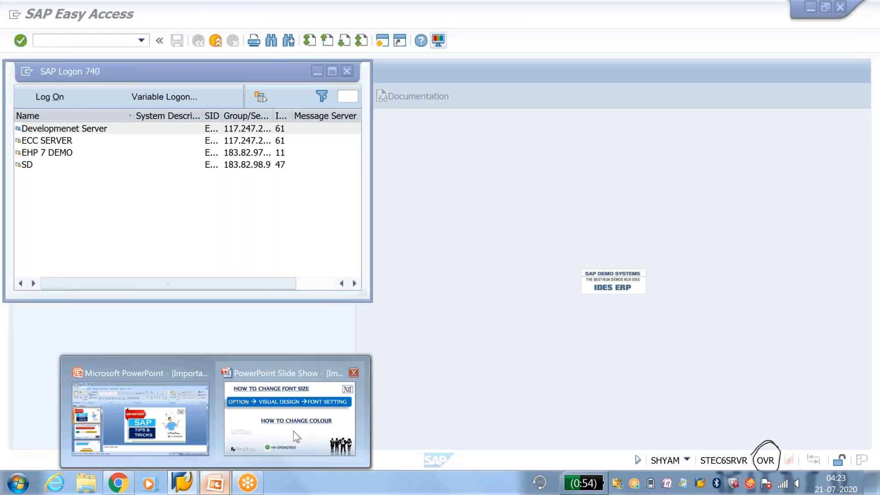
click(294, 432)
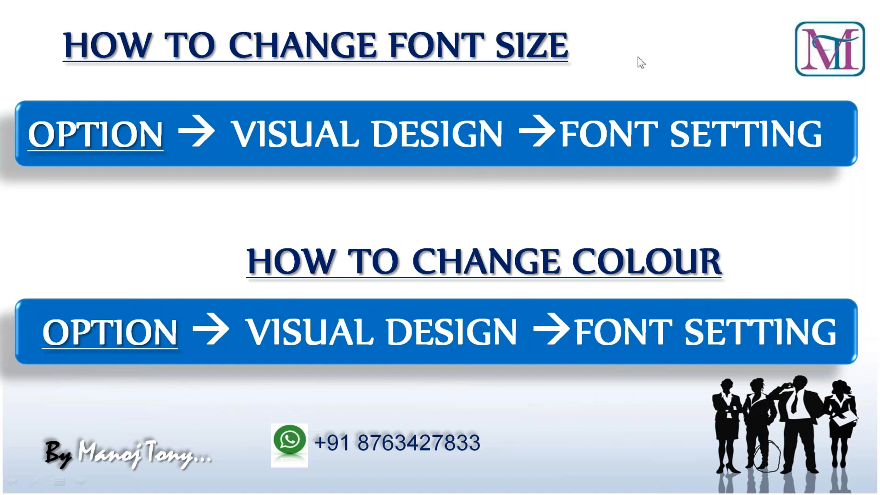
key(alt+Tab)
click(317, 72)
key(alt+Tab)
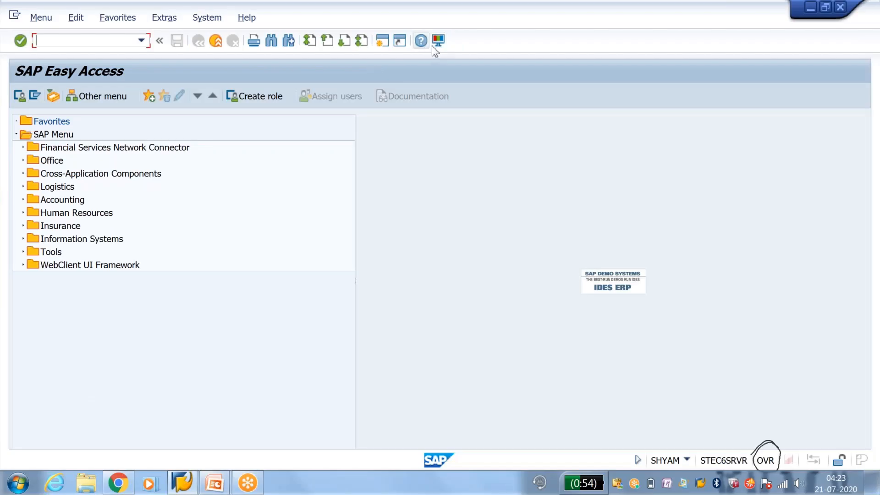
Preview SAP Green for system EC6 in the system color options, choose SAP Red instead and apply it.
click(433, 45)
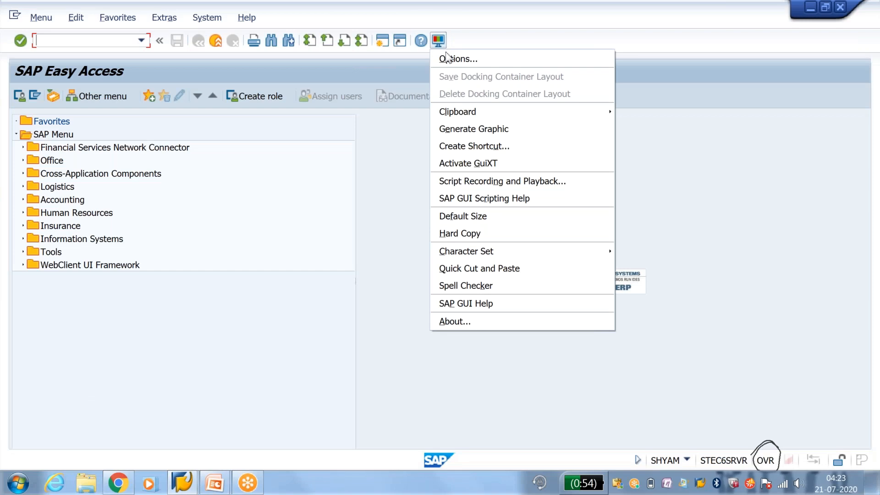
click(448, 57)
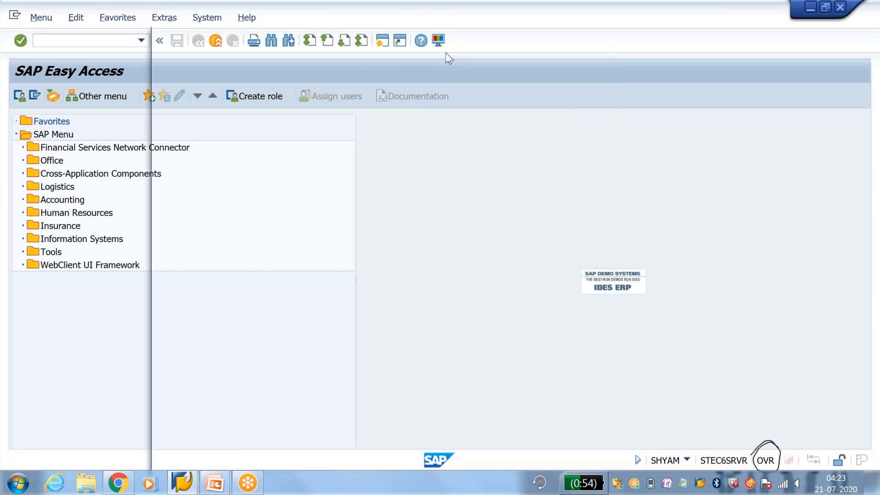
click(214, 166)
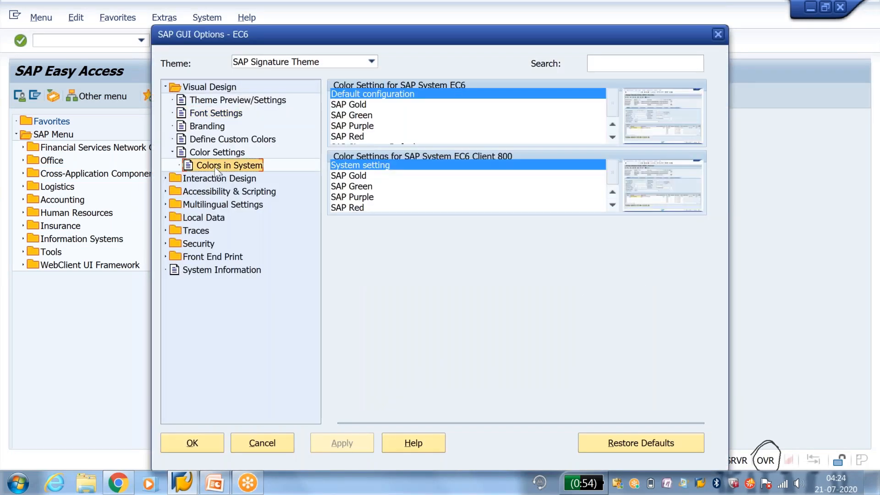
click(346, 115)
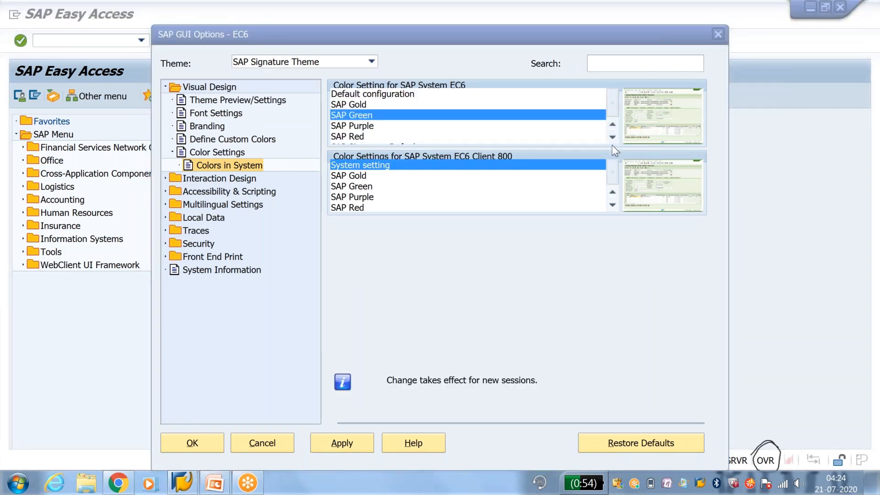
click(356, 137)
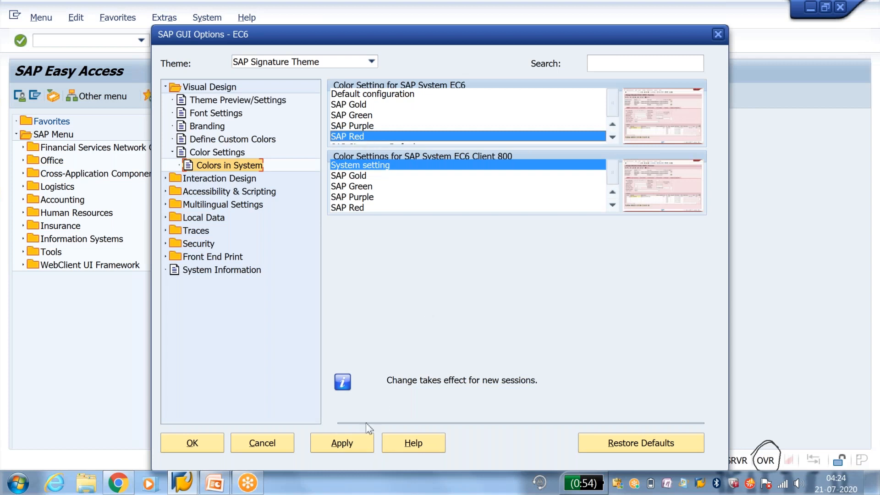
click(356, 443)
click(212, 447)
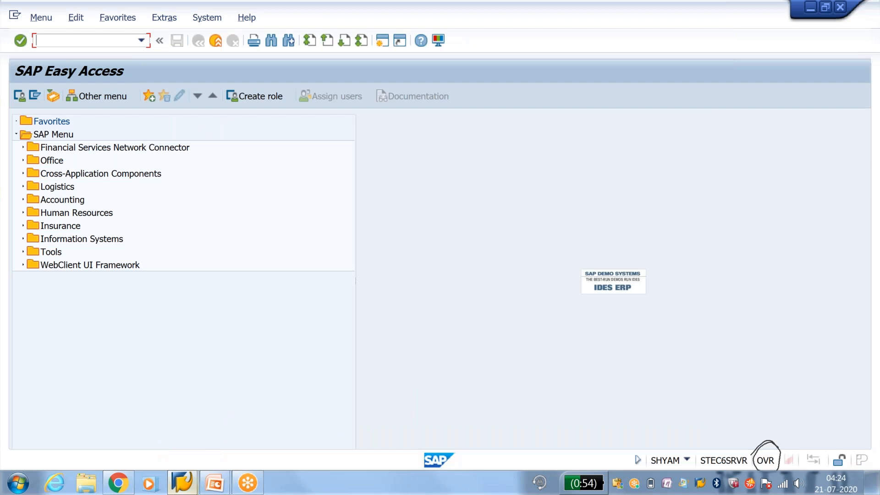
Open another Developmenet Server logon screen to view the new color and switch back to the PowerPoint slide show.
click(182, 482)
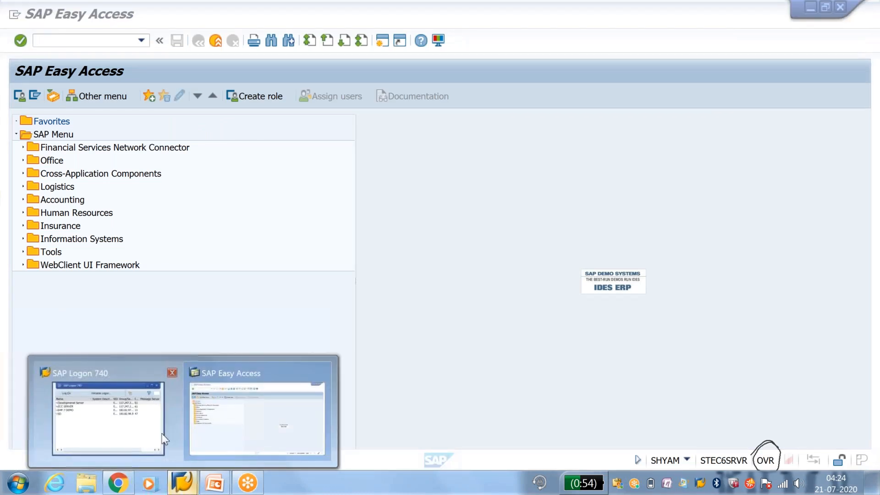
click(164, 439)
click(69, 129)
click(58, 95)
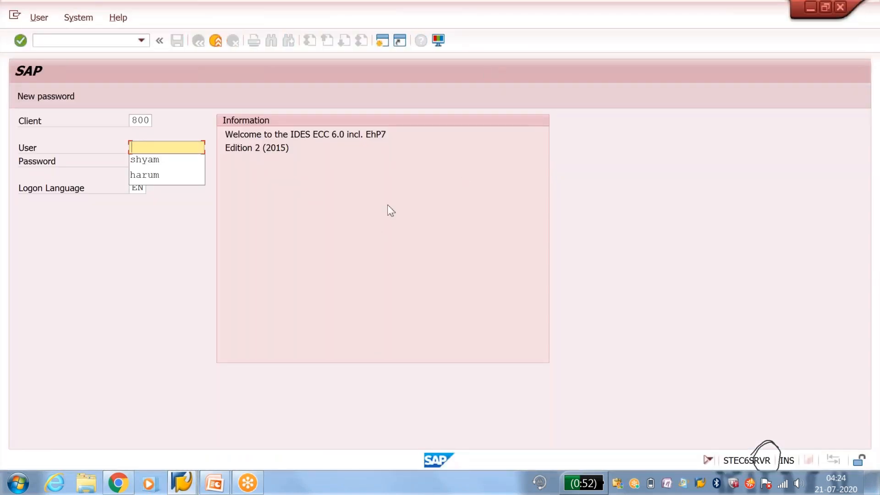
mouse_move(214, 483)
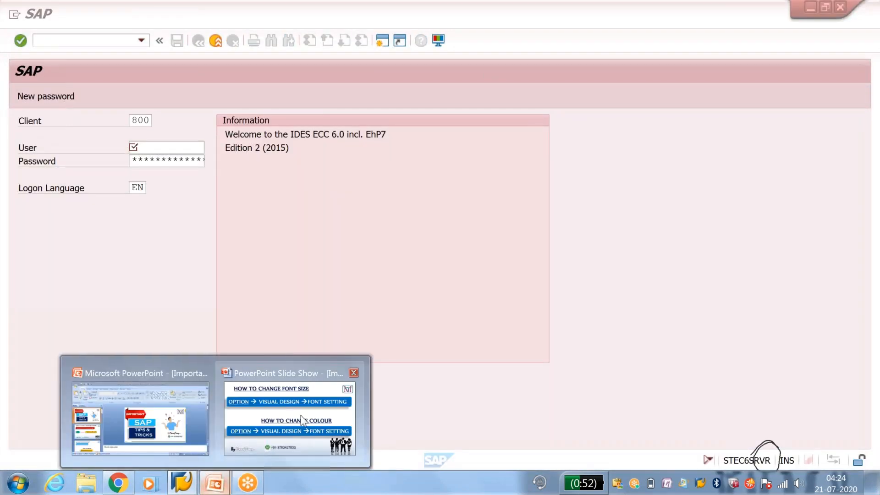
click(302, 420)
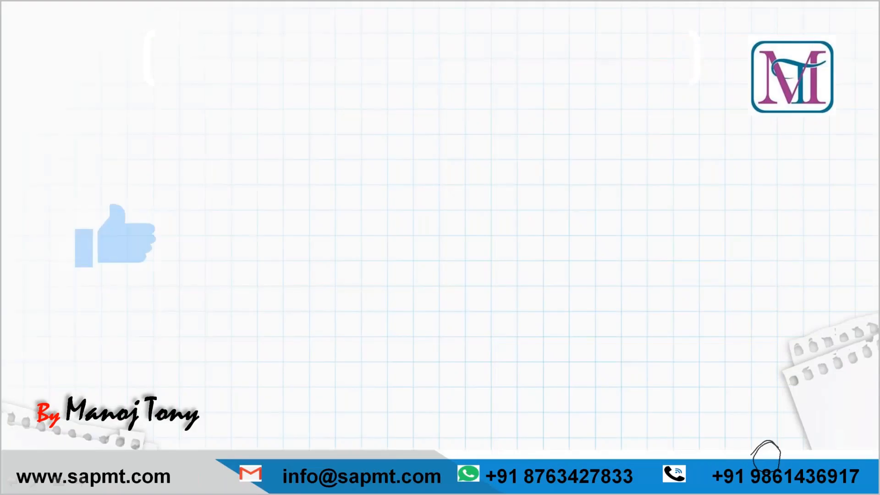